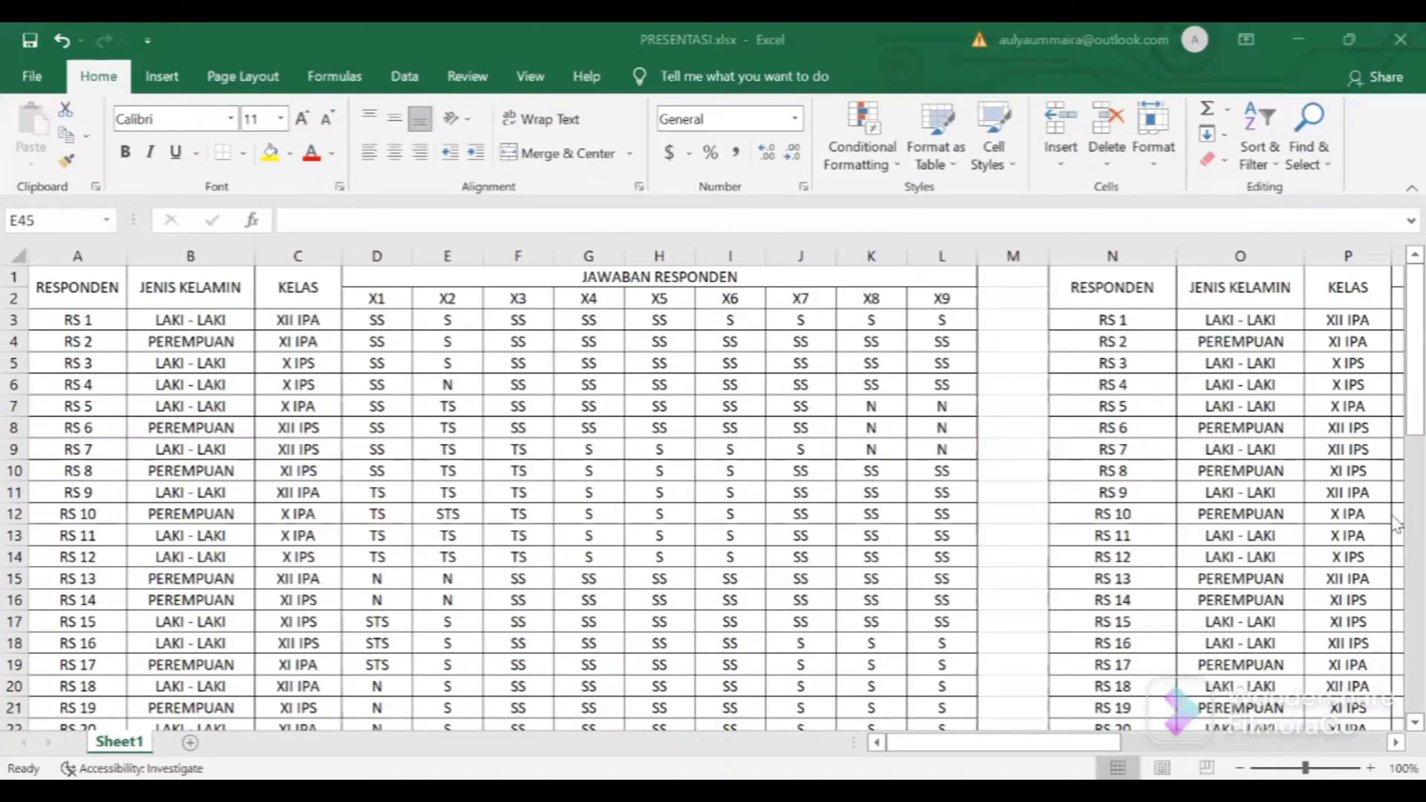
Examine the respondents' answer table, the scored data columns, and the SCORE SKALA LIKERT table with its SKOR, KODE and KETERANGAN entries.
drag(59, 292, 657, 687)
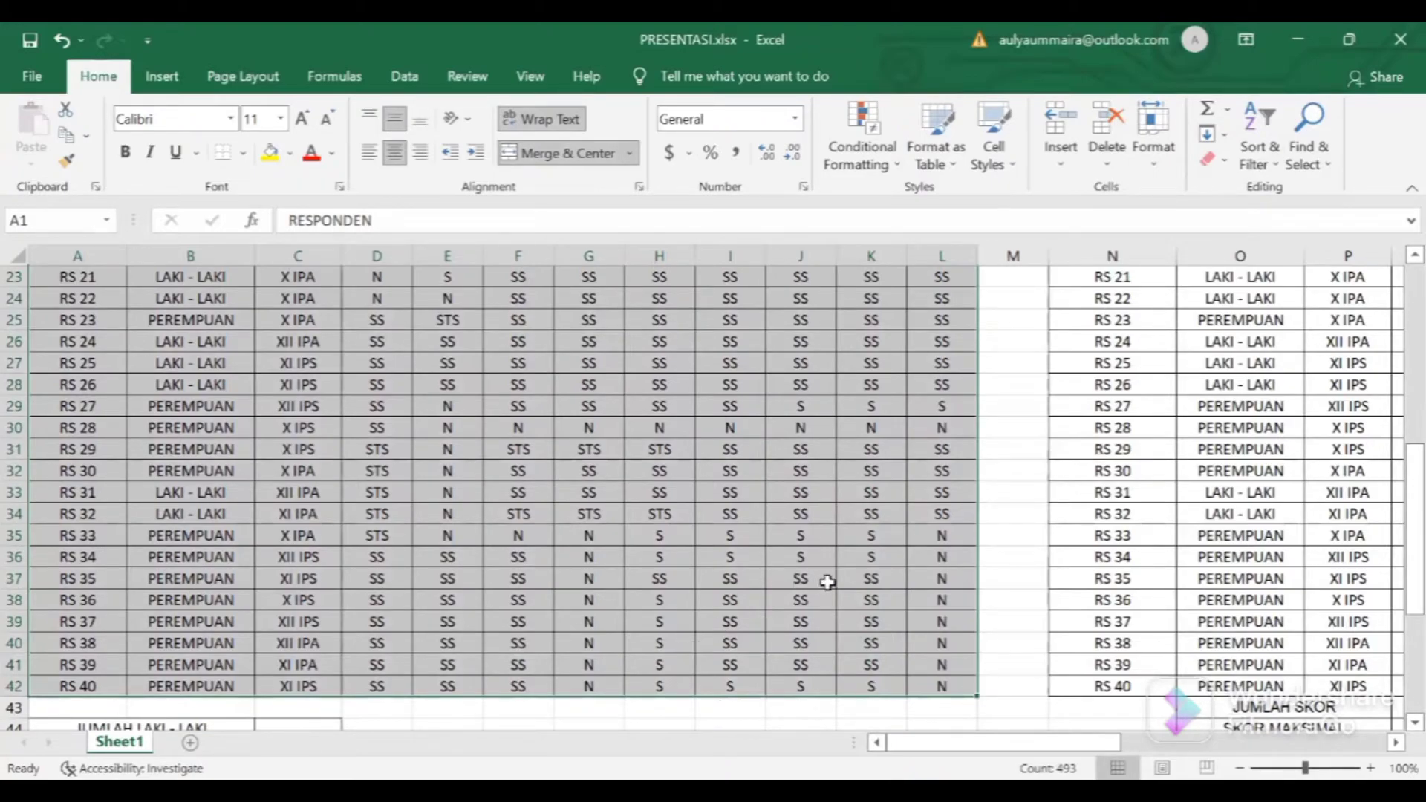
drag(1085, 742, 1337, 741)
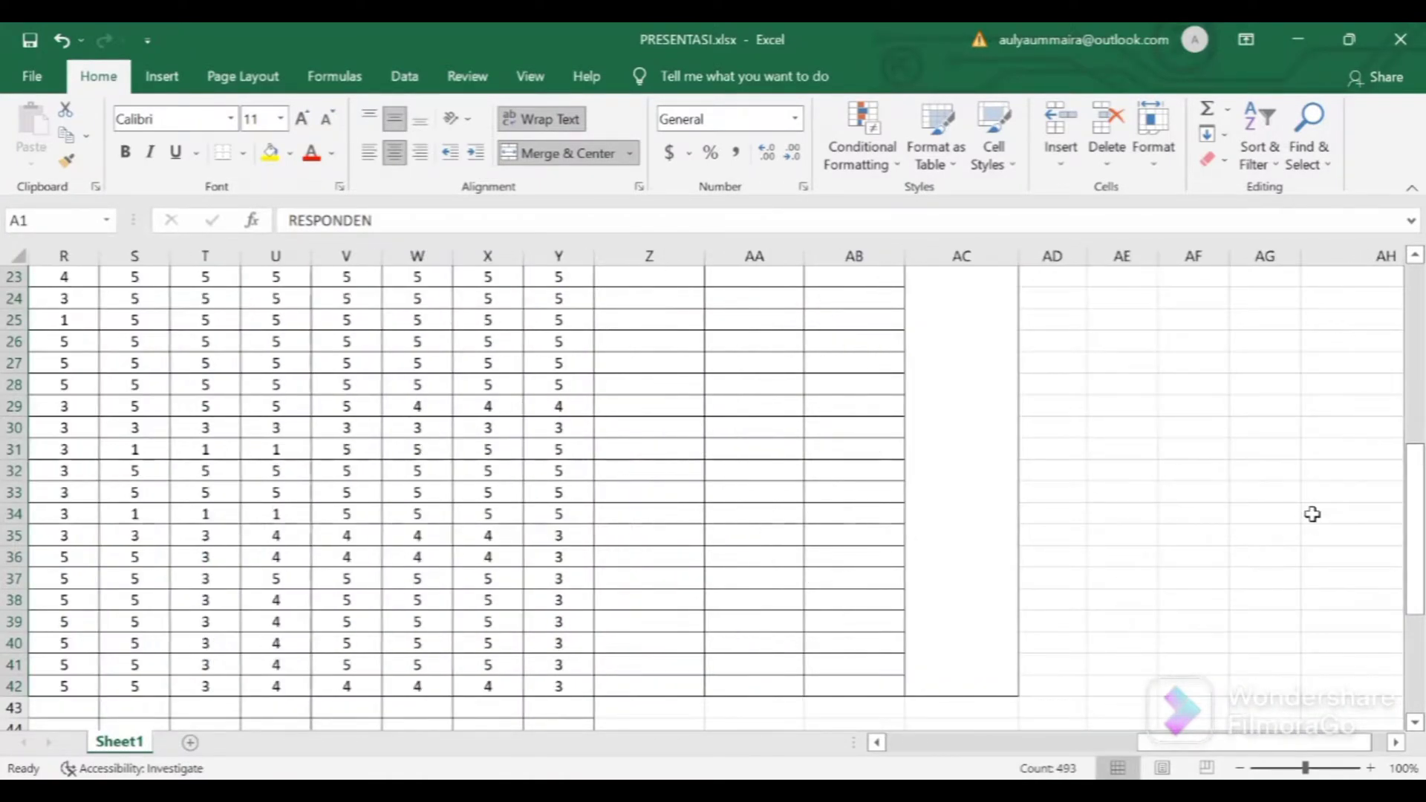
scroll(1311, 512, up, 7)
click(1395, 742)
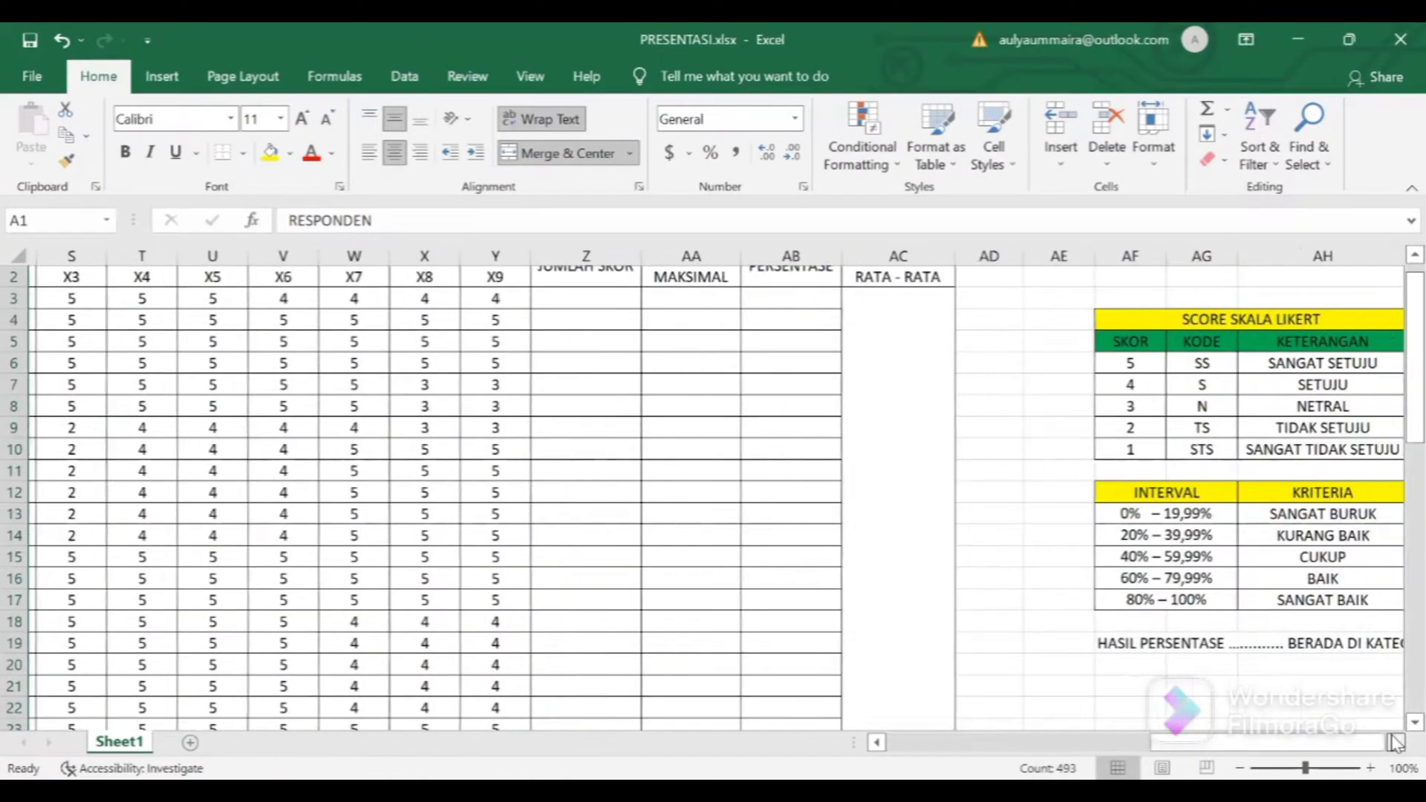
click(1395, 742)
click(1396, 742)
click(1395, 742)
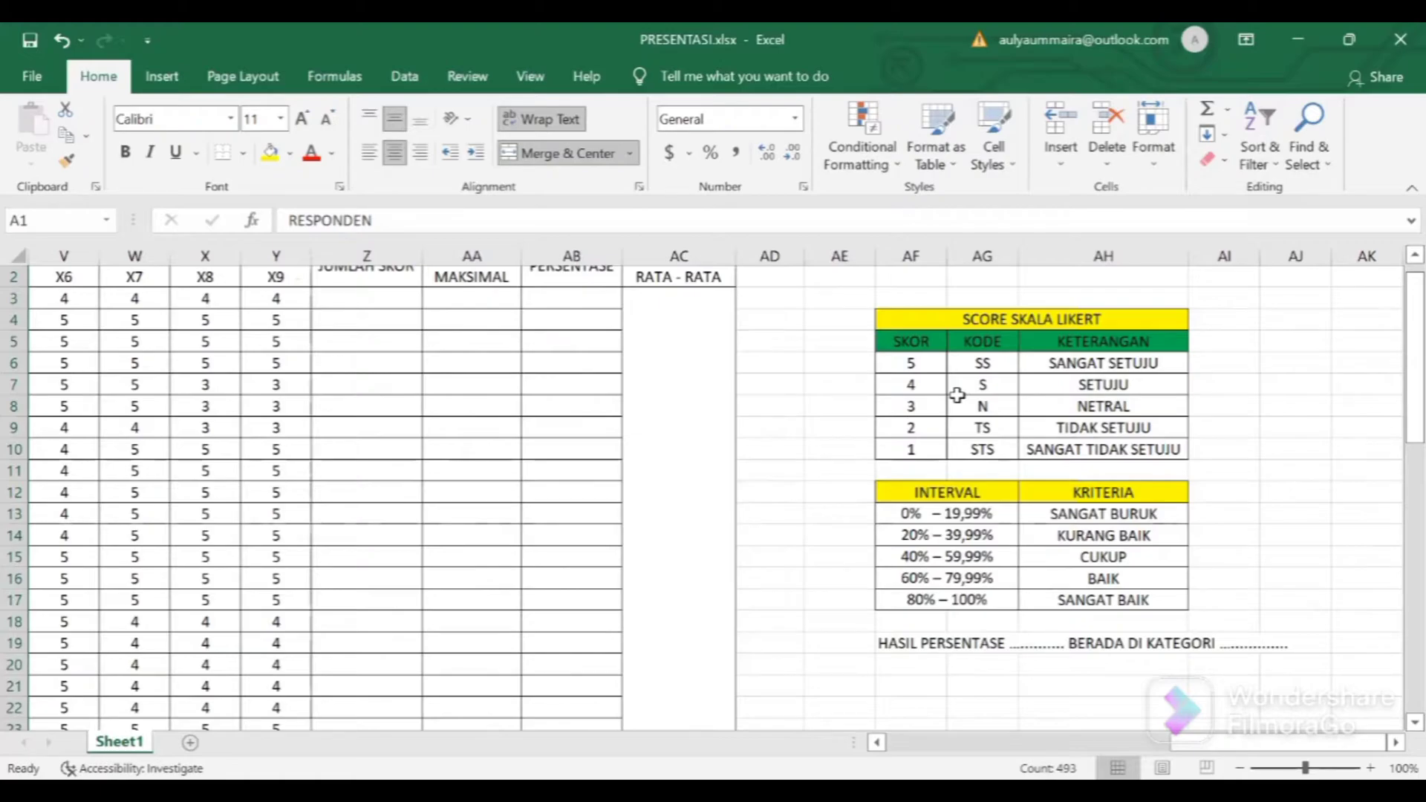
click(924, 367)
click(966, 363)
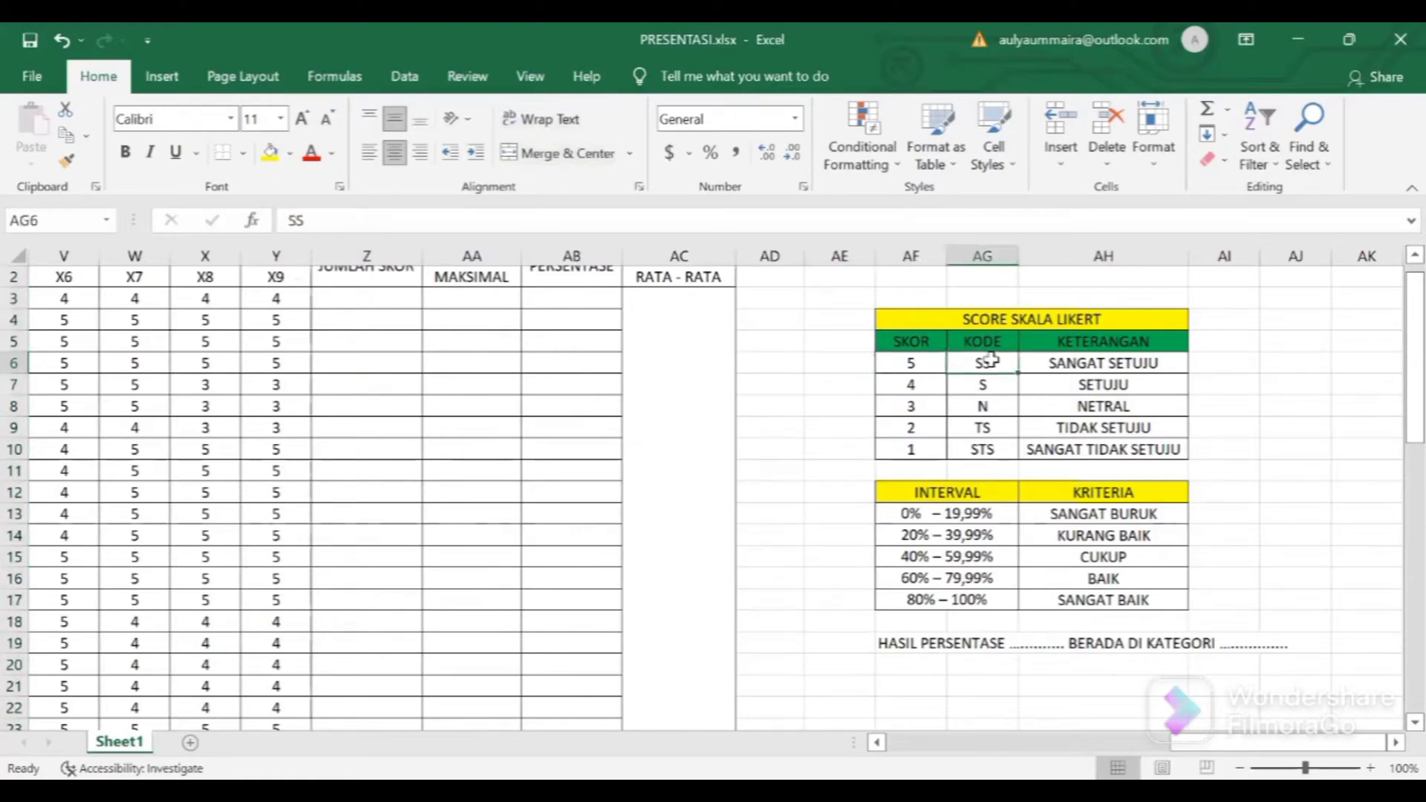
click(1061, 362)
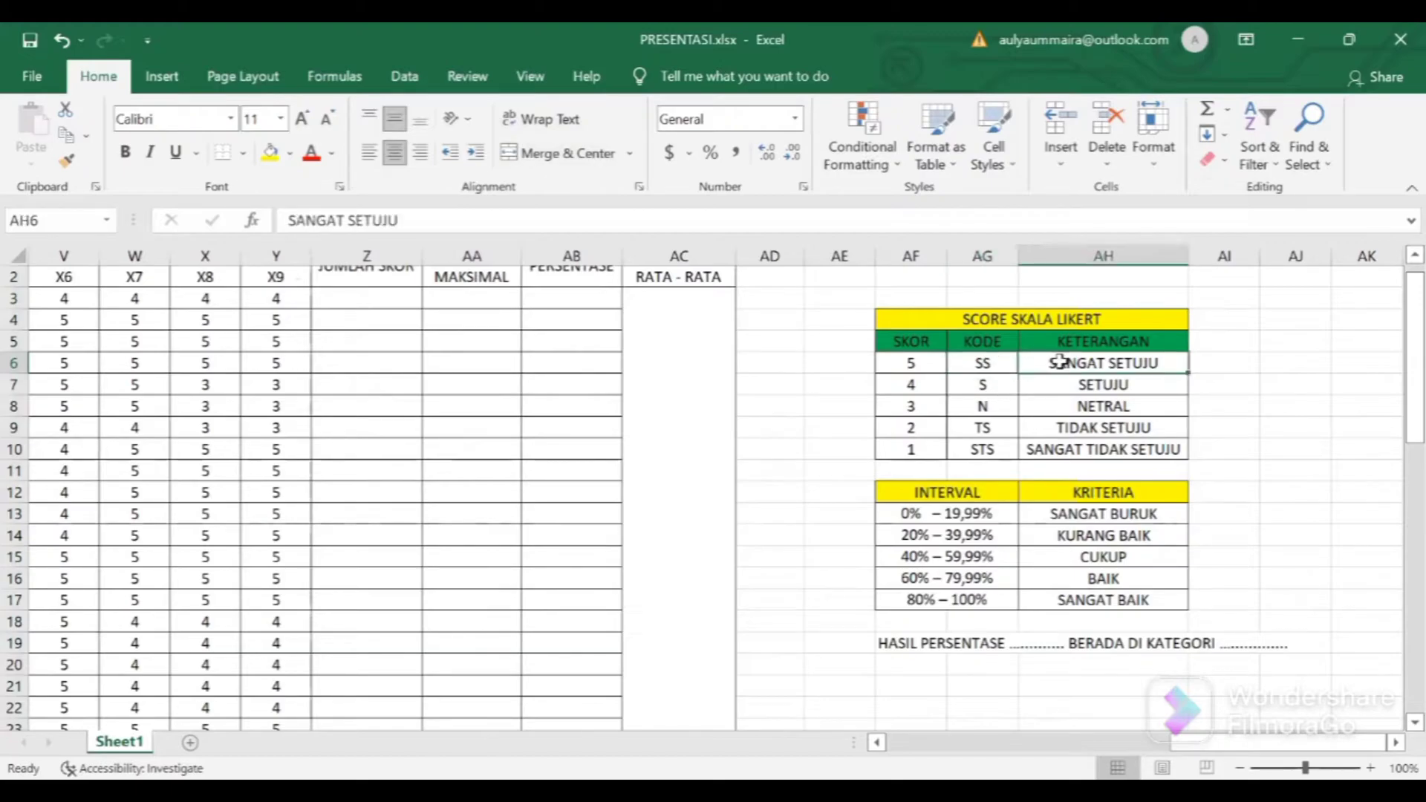
click(918, 383)
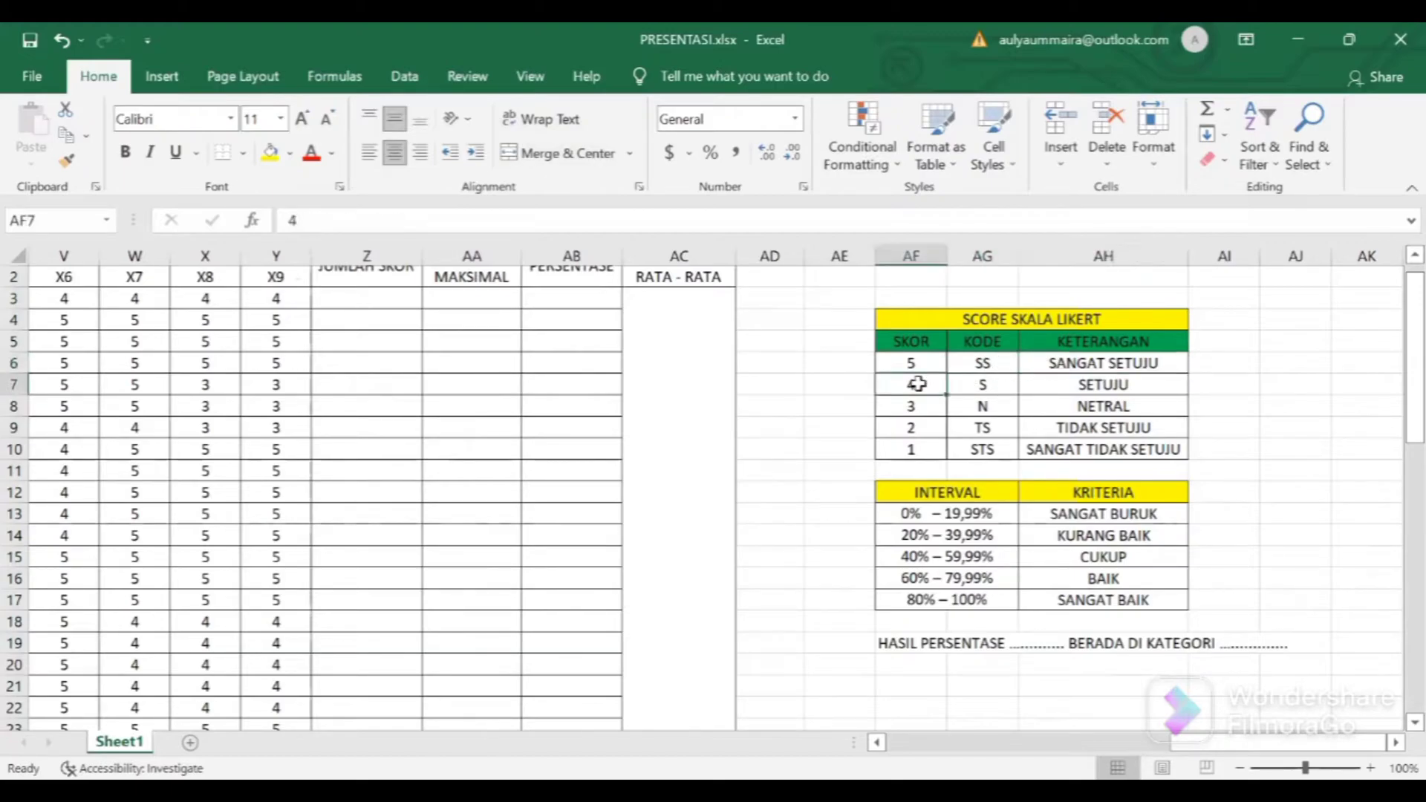
click(1002, 382)
click(1080, 381)
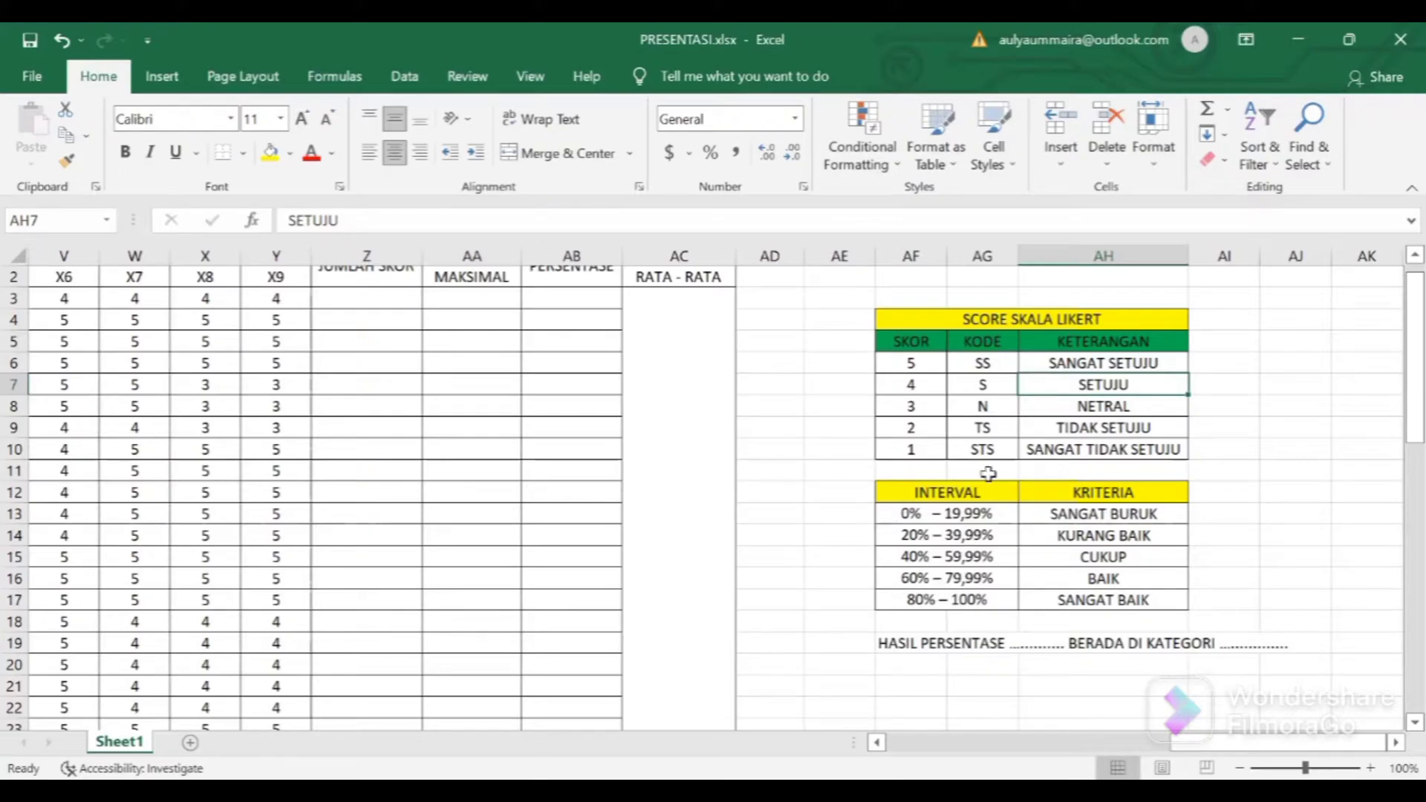
Count the male respondents in the JUMLAH LAKI - LAKI cell C44 with the formula =COUNTIF(B3:B42, "LAKI - LAKI").
drag(1277, 742, 995, 741)
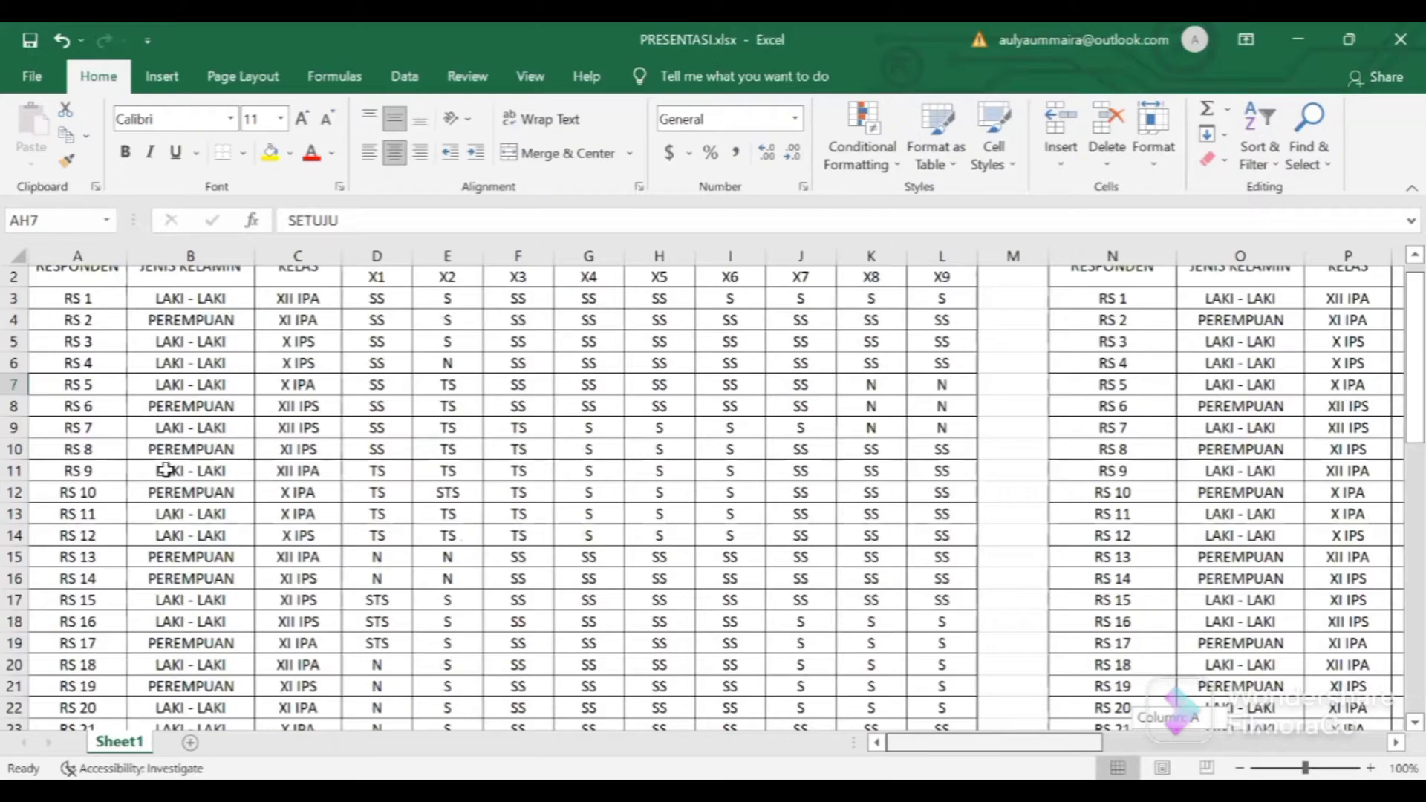
scroll(164, 470, down, 13)
scroll(185, 475, up, 2)
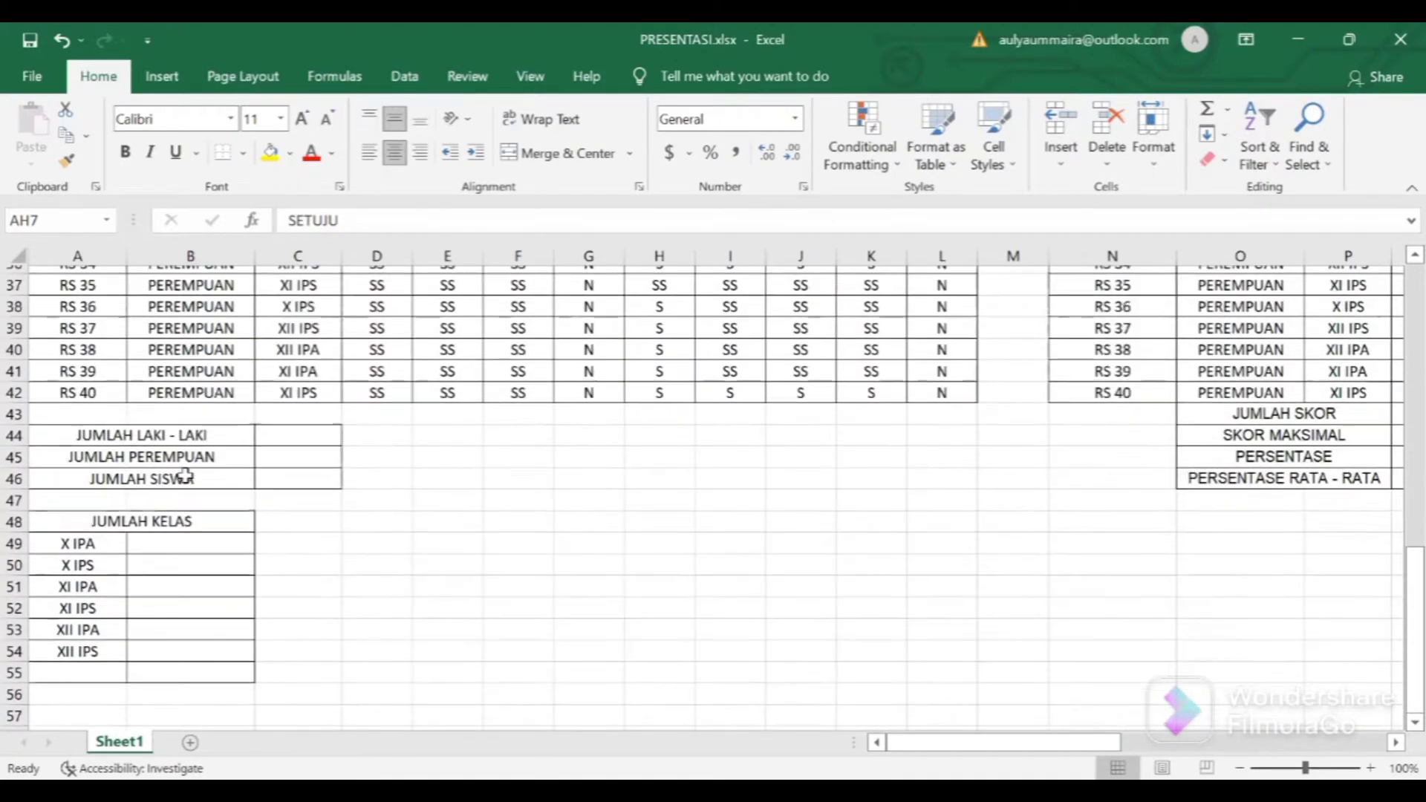
scroll(185, 475, up, 1)
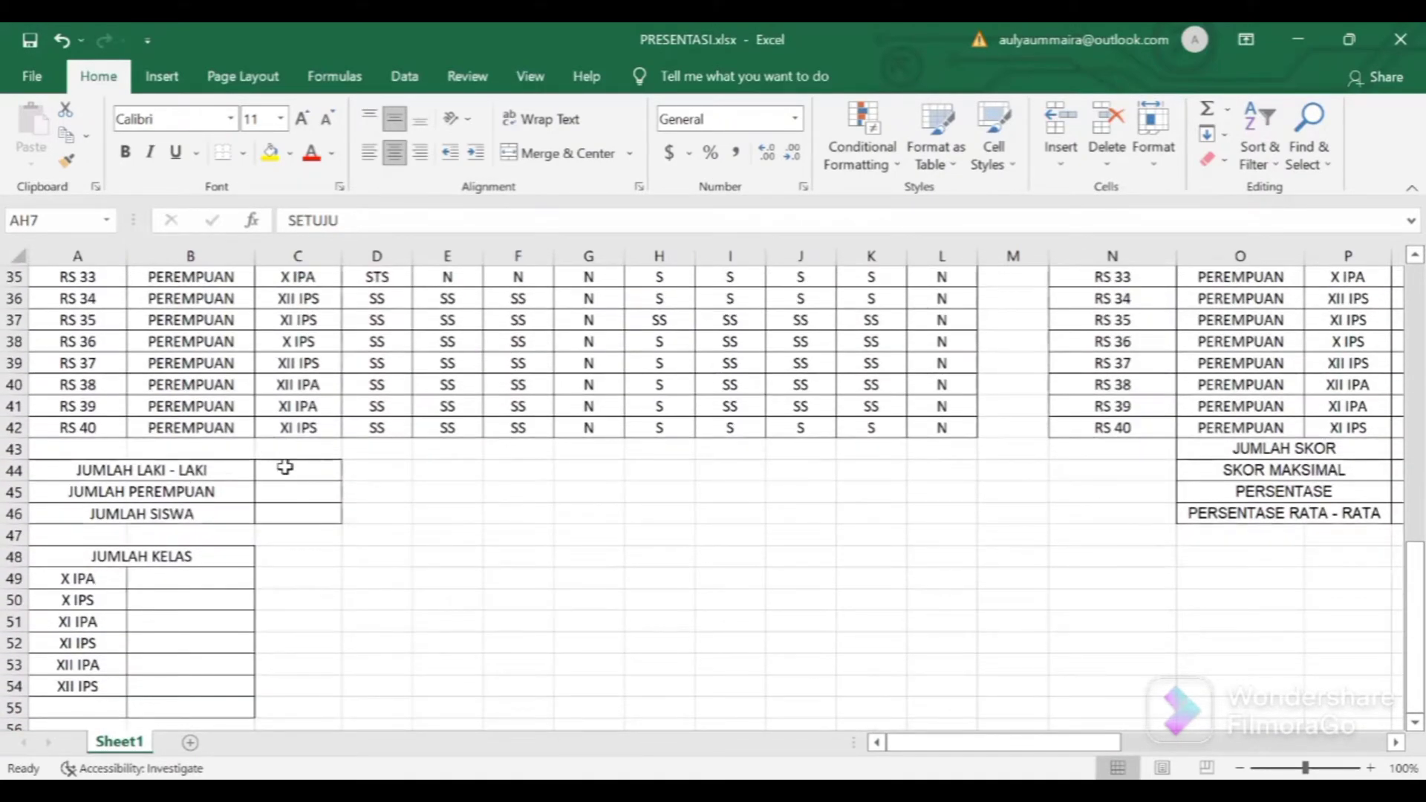
click(285, 466)
text(=)
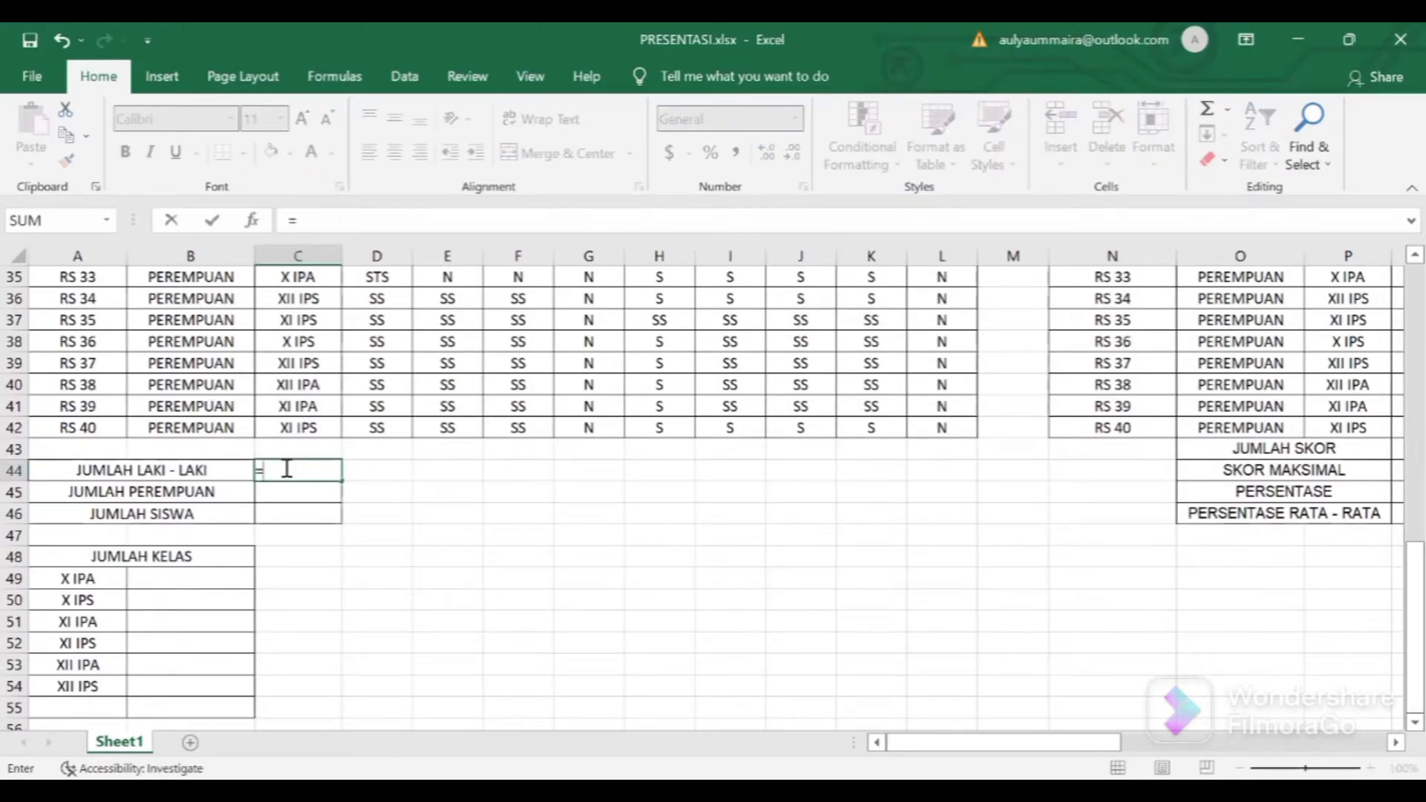
text(COUNT)
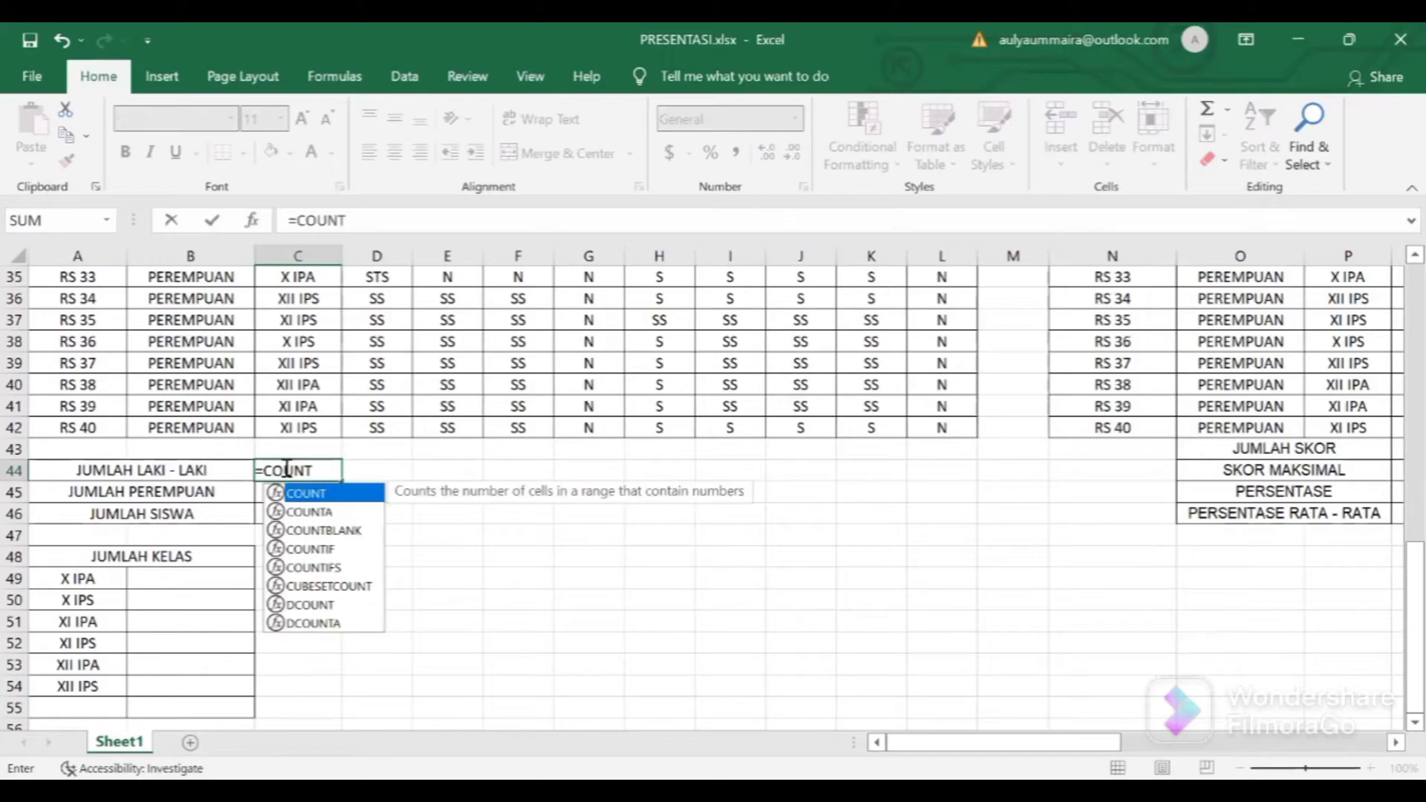
text(IF)
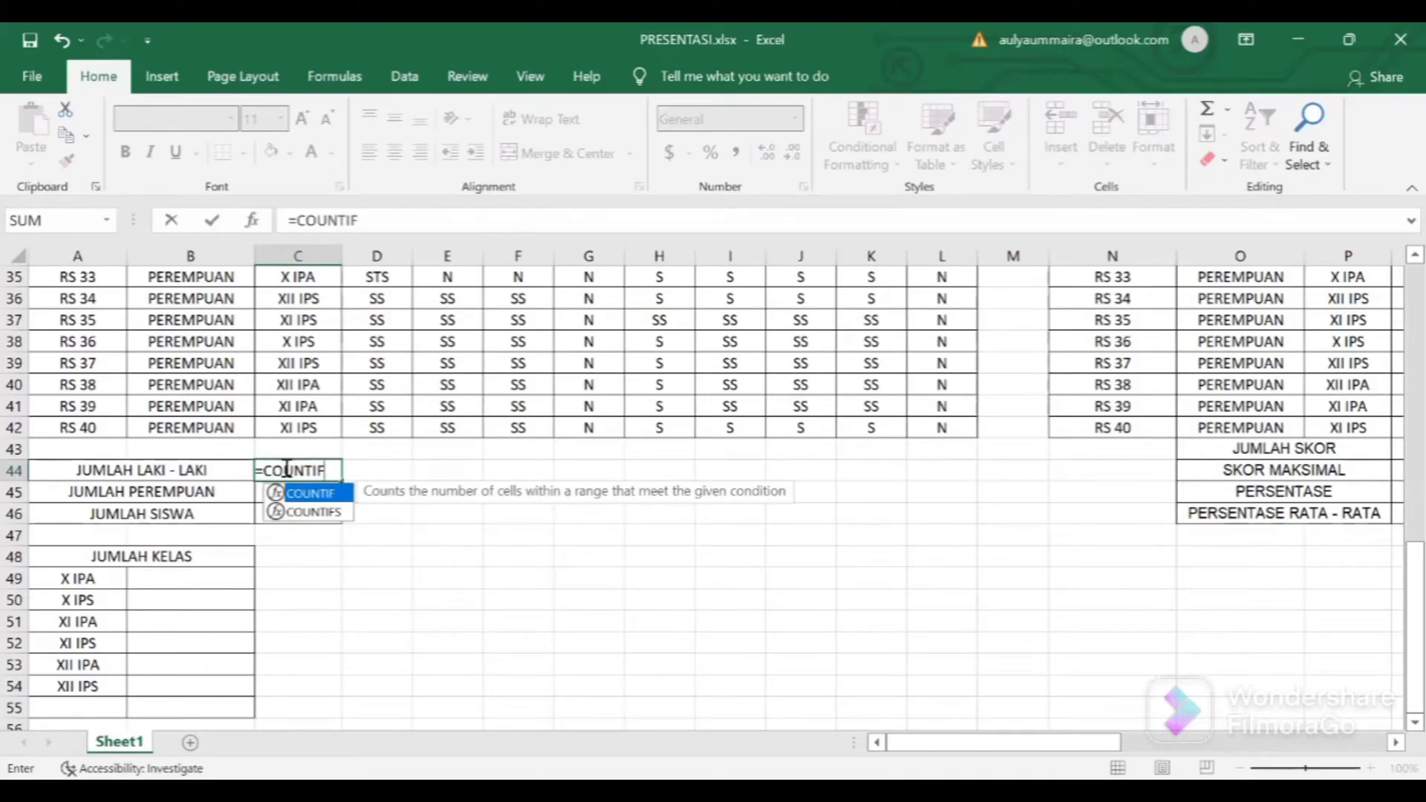
text(()
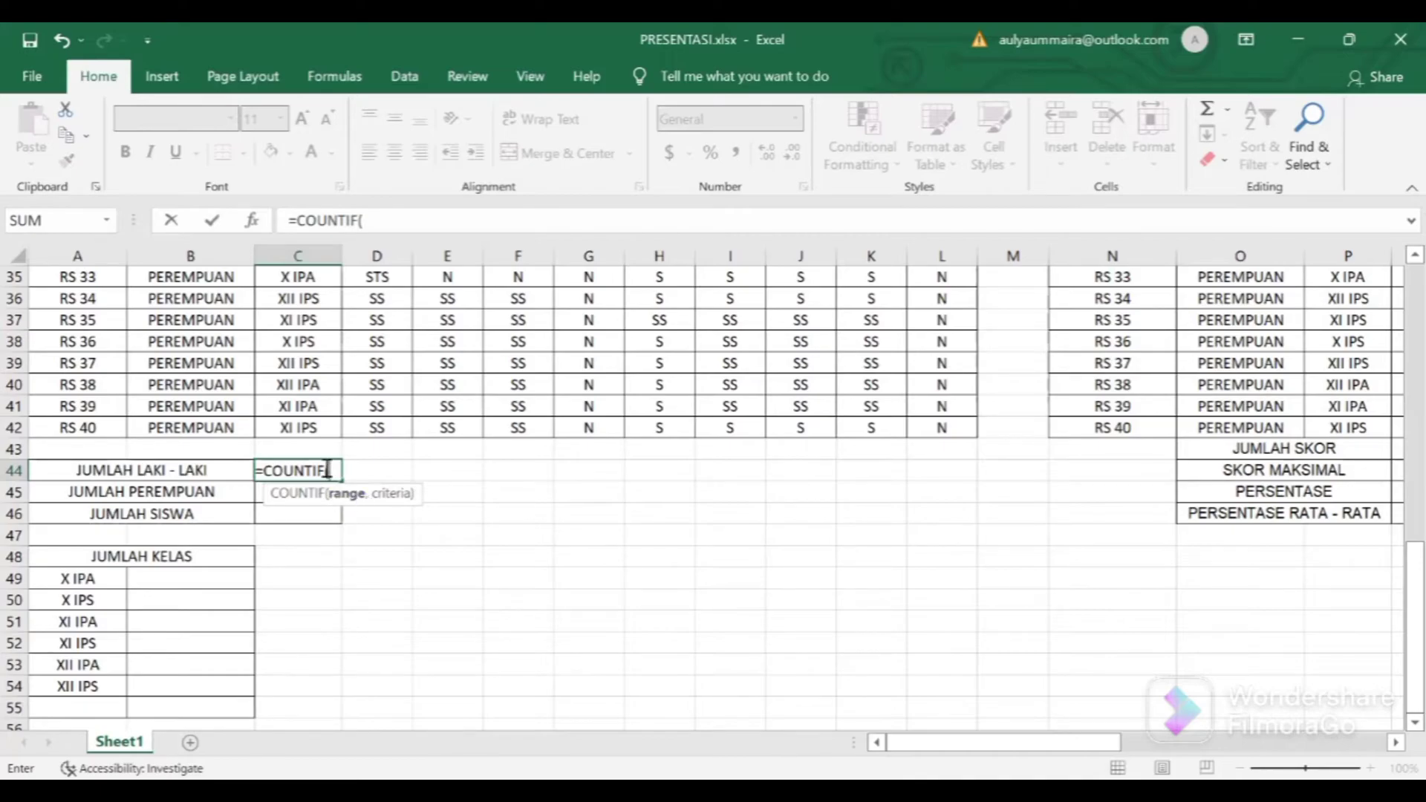
scroll(238, 424, up, 10)
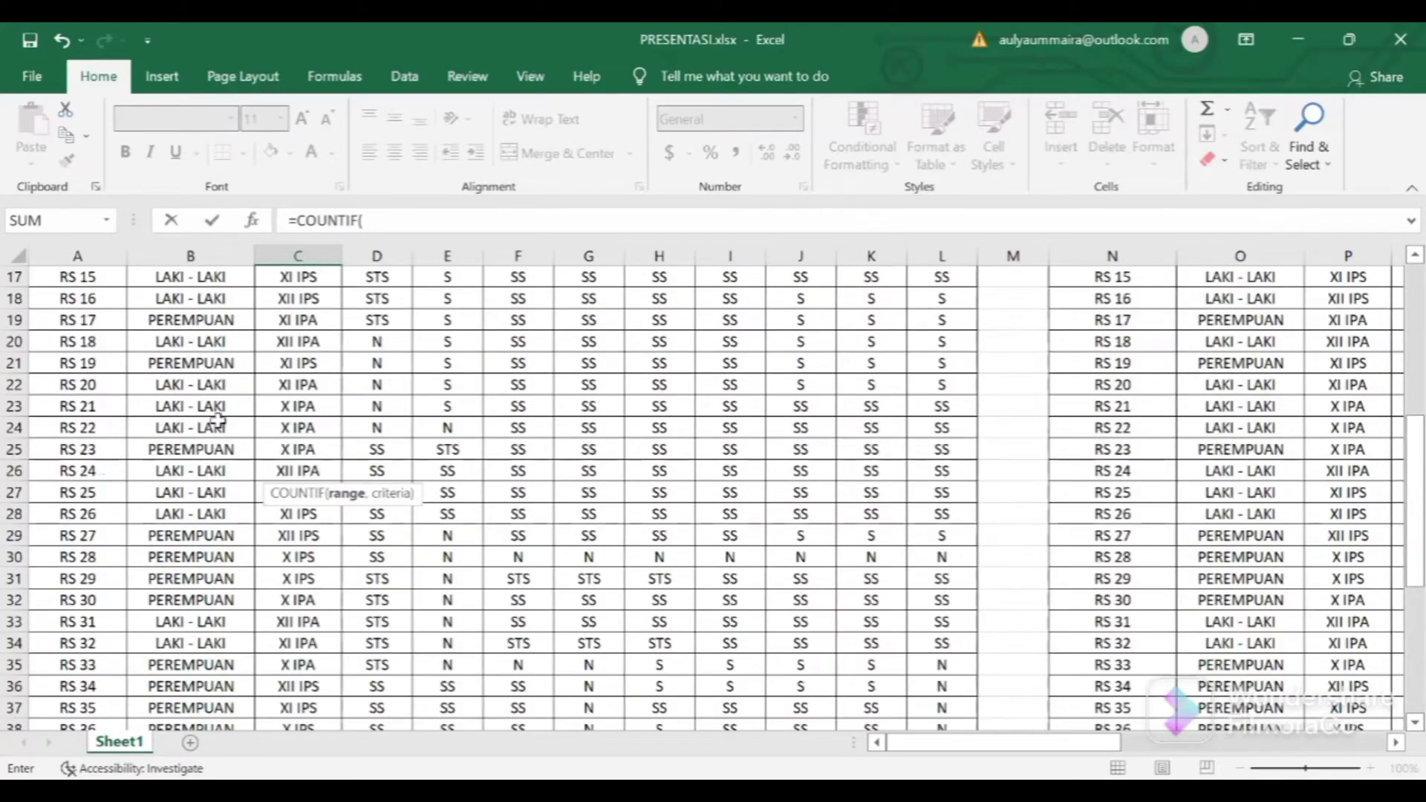
scroll(217, 421, up, 2)
click(214, 321)
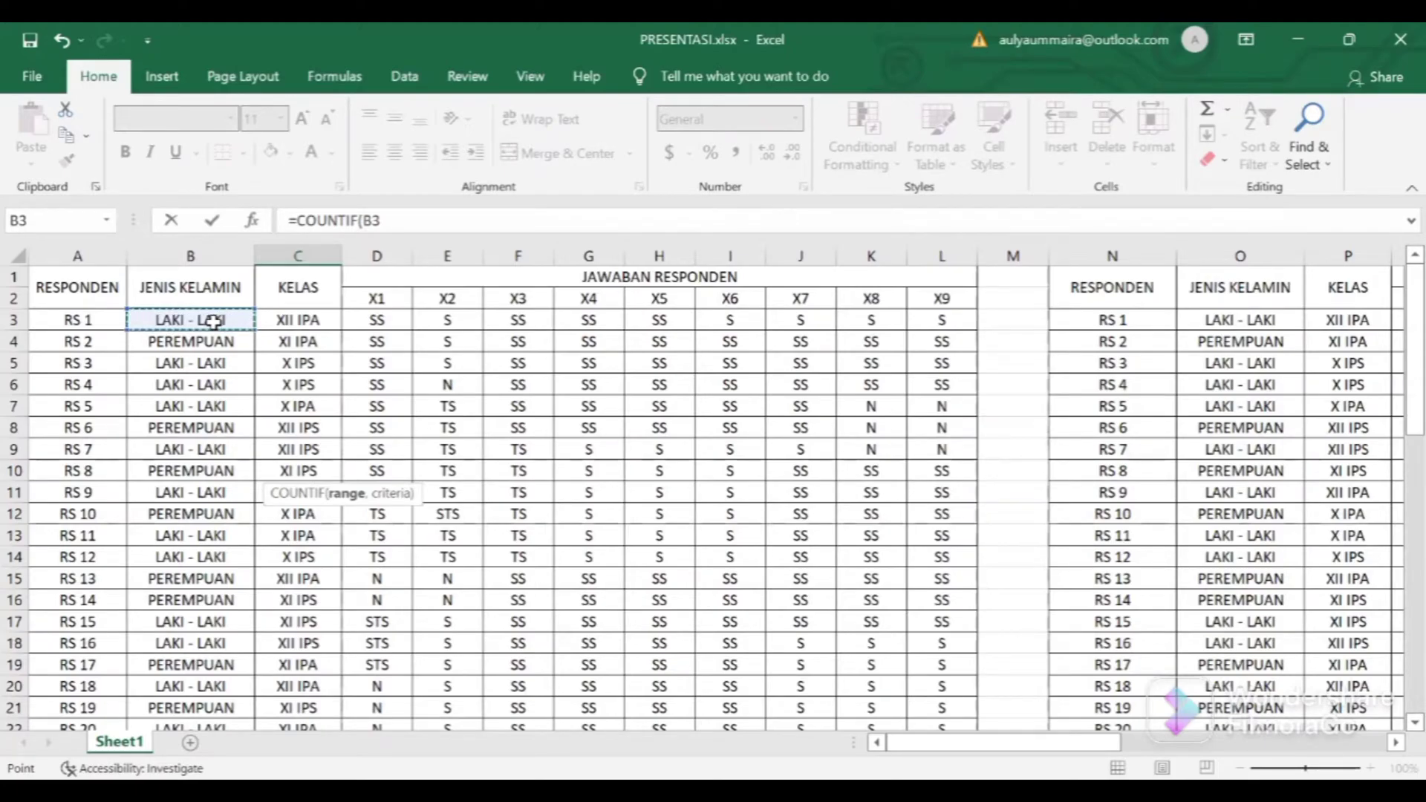
key(shift+Down)
key(shift+Down)
key(shift+Down)
key(shift+Down)
key(shift+Down)
key(shift+Down)
key(shift+Down)
key(shift+Down)
key(shift+Down)
key(shift+Down)
key(shift+Down)
key(shift+Down)
key(shift+Down)
key(shift+Down)
key(shift+Down)
key(shift+Down)
key(shift+Down)
key(shift+Down)
key(shift+Down)
key(shift+Down)
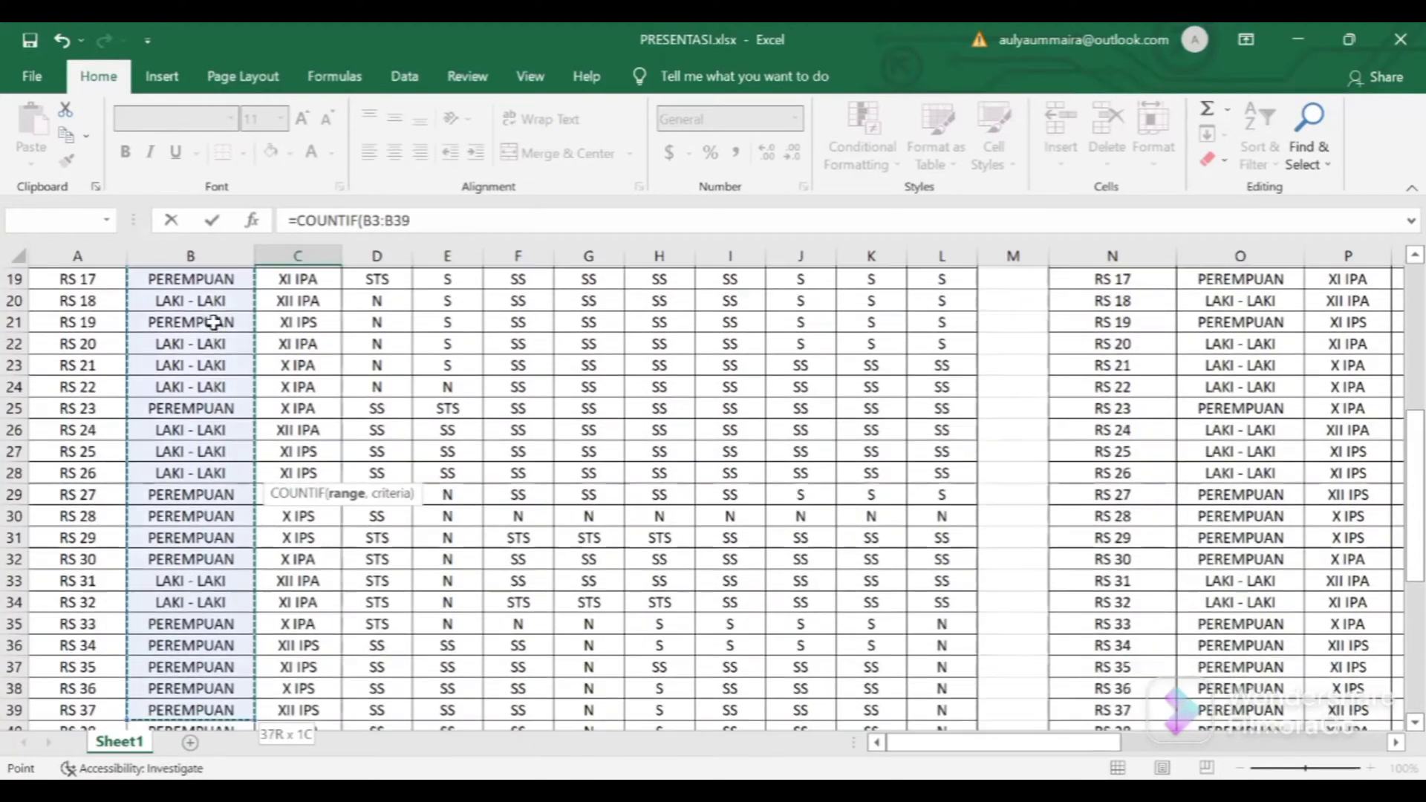
key(shift+Down)
key(shift+Down)
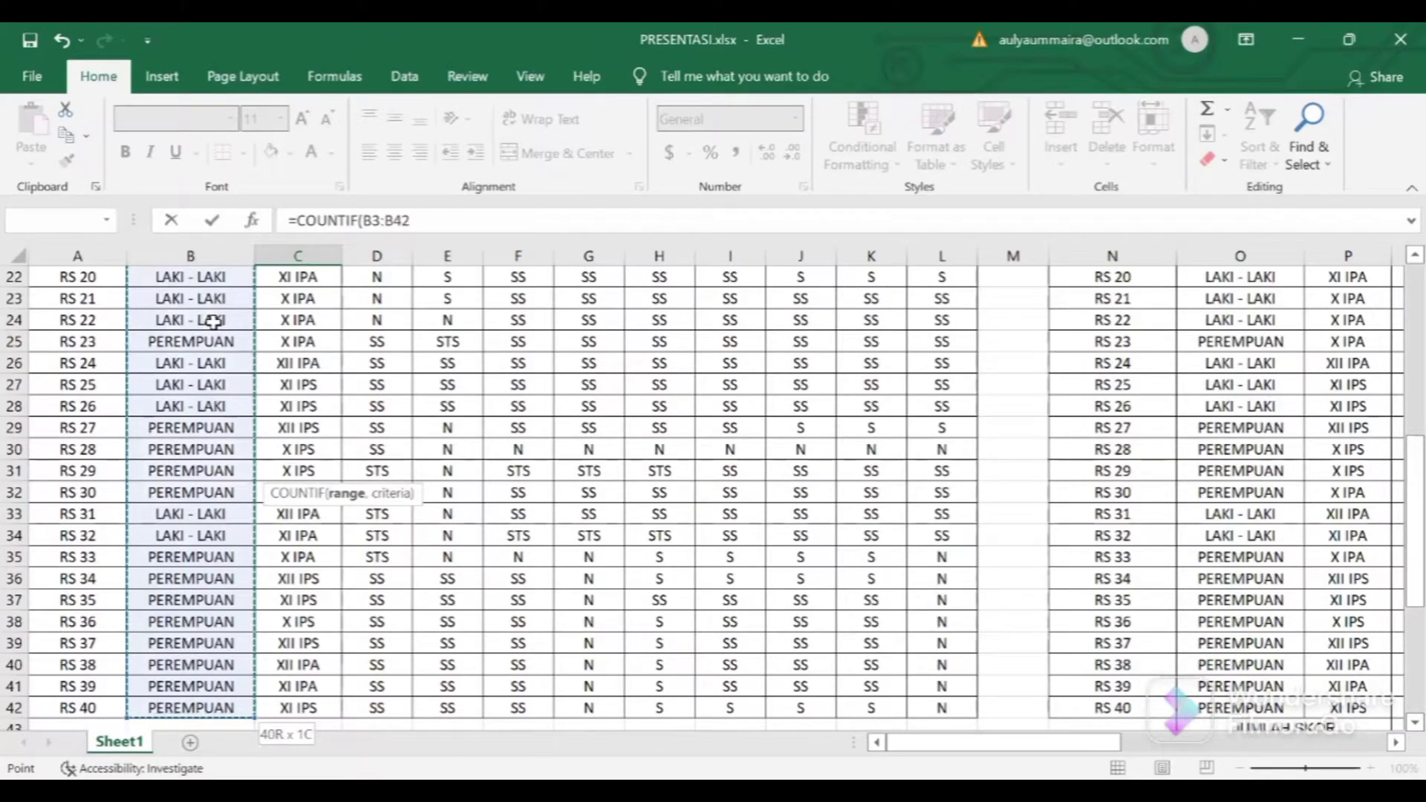
click(453, 222)
text(, ")
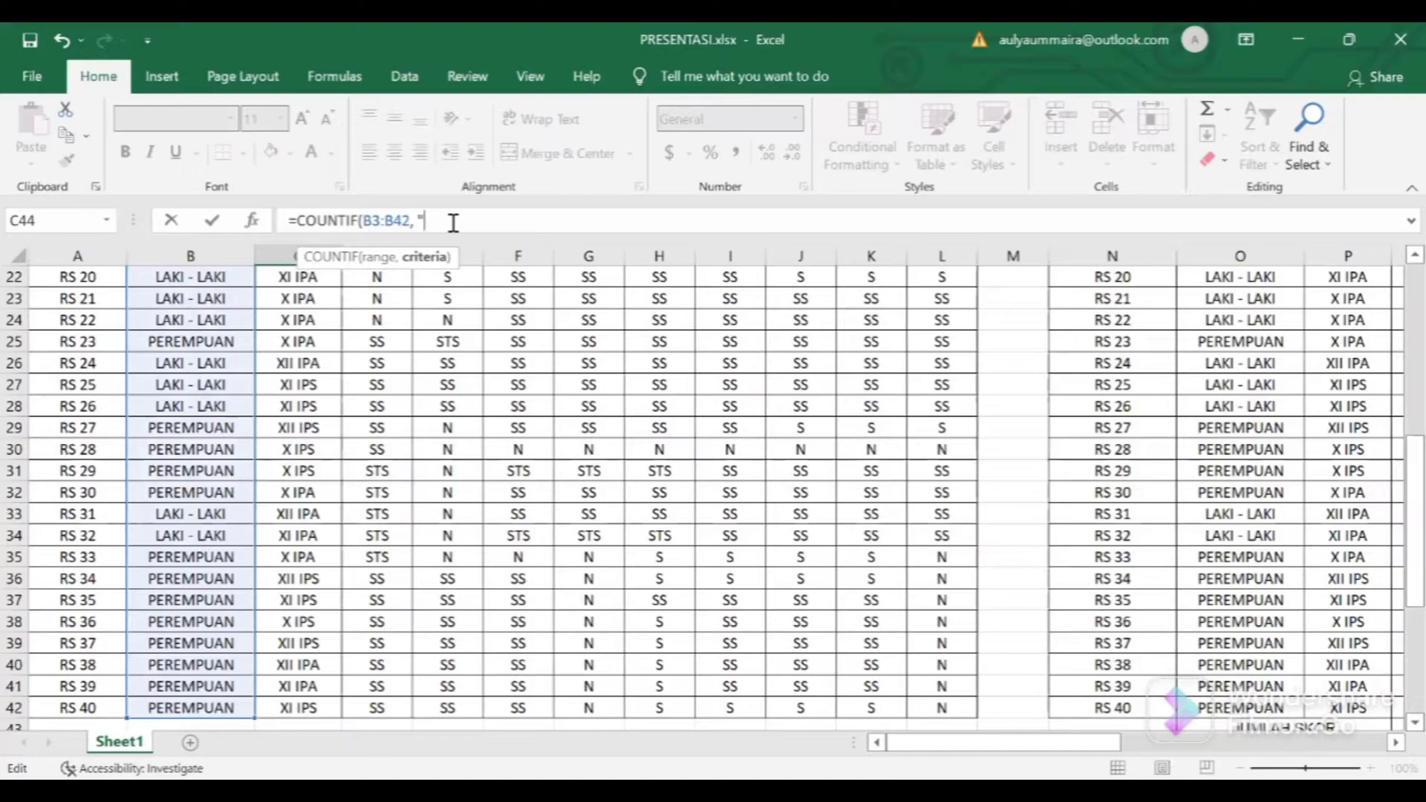
text(LAKI - LAKI"))
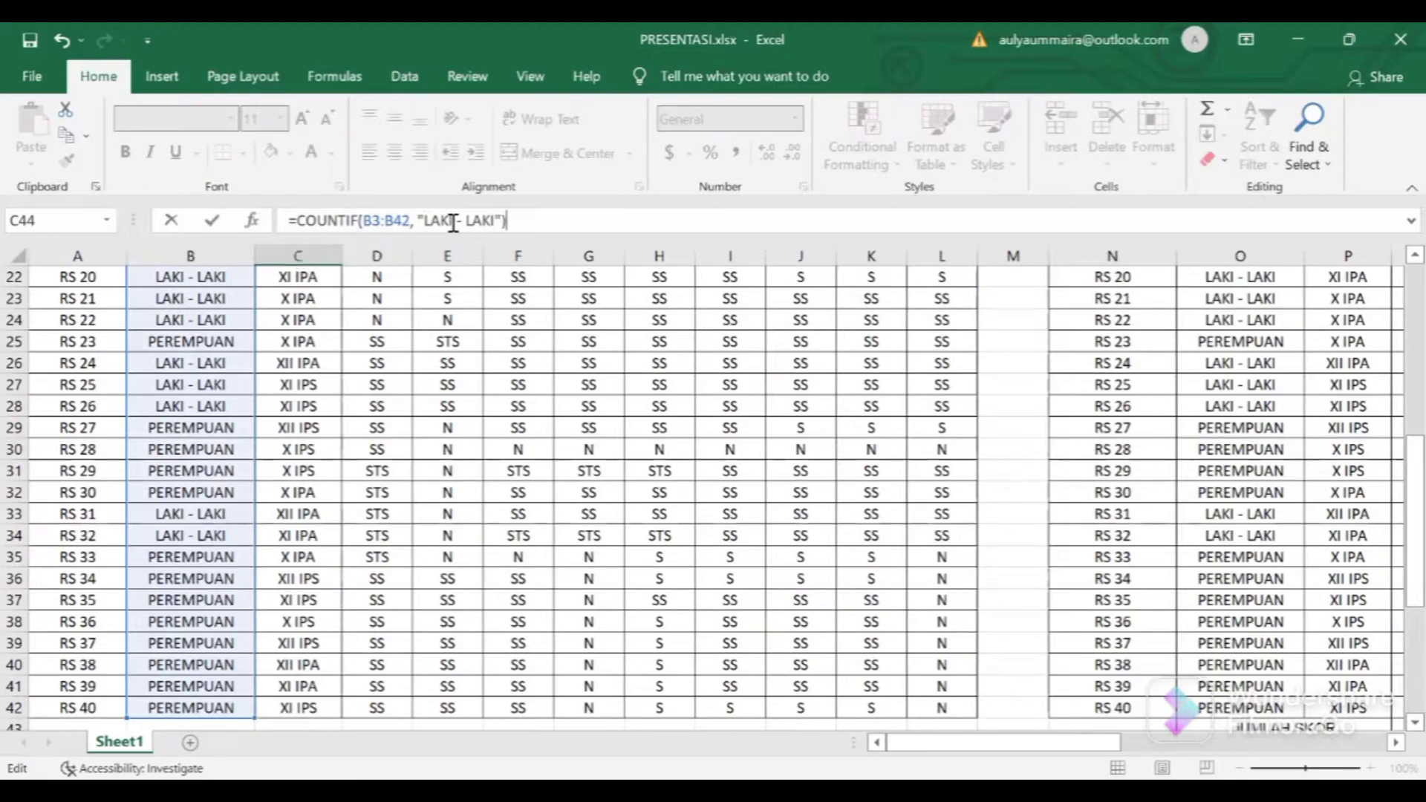
key(Return)
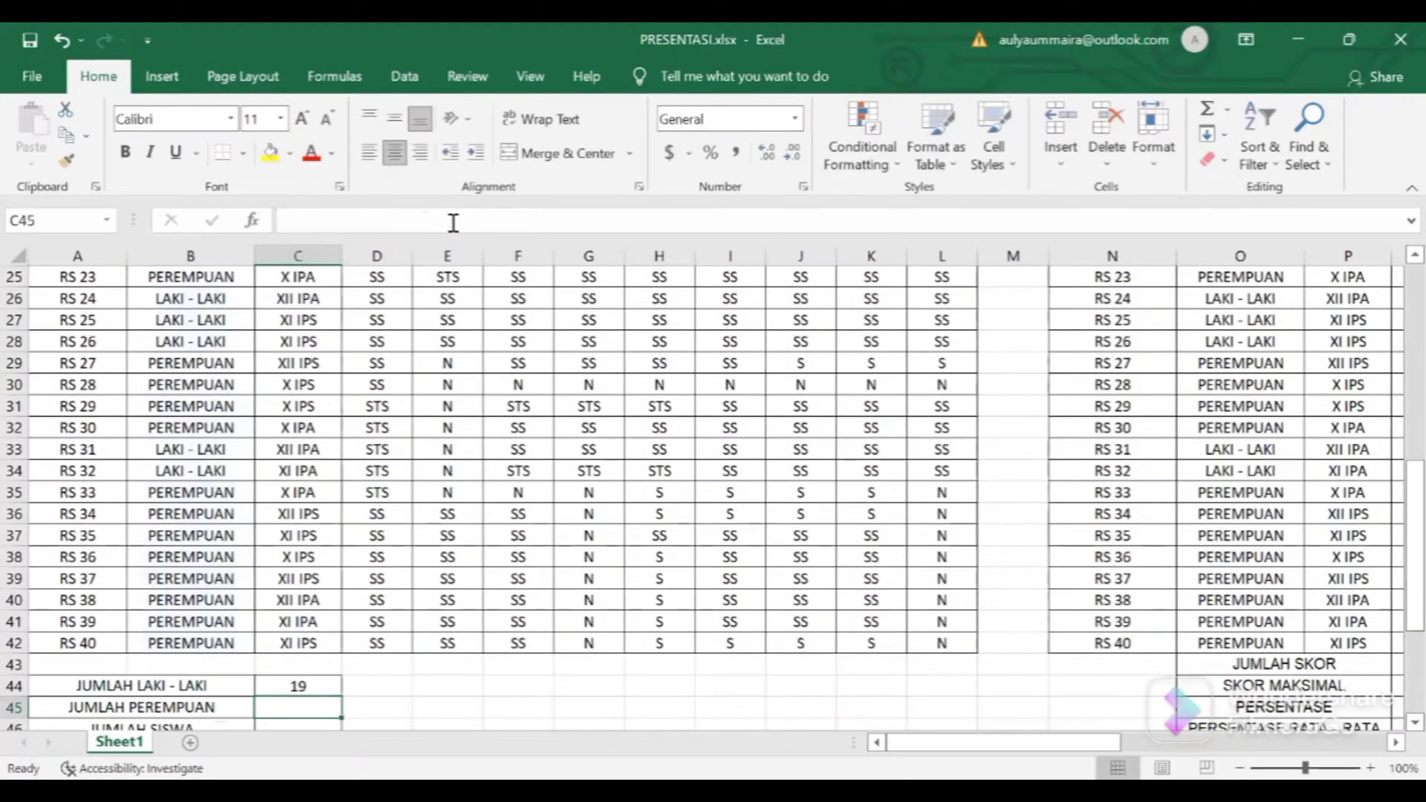
scroll(190, 592, down, 3)
click(321, 493)
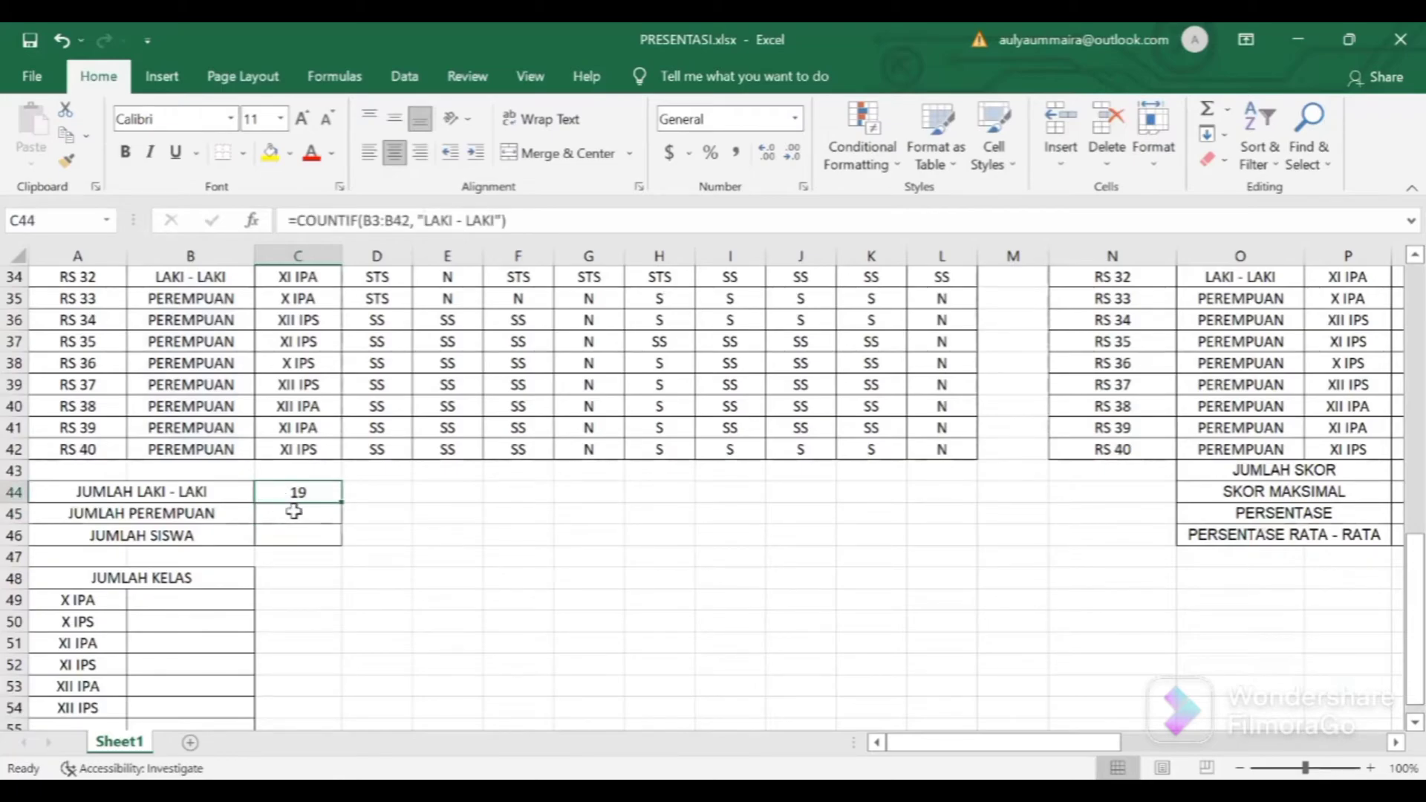
Count the female respondents in the JUMLAH PEREMPUAN cell C45 with the formula =COUNTIF(B3:B42, "PEREMPUAN").
click(296, 513)
text(=)
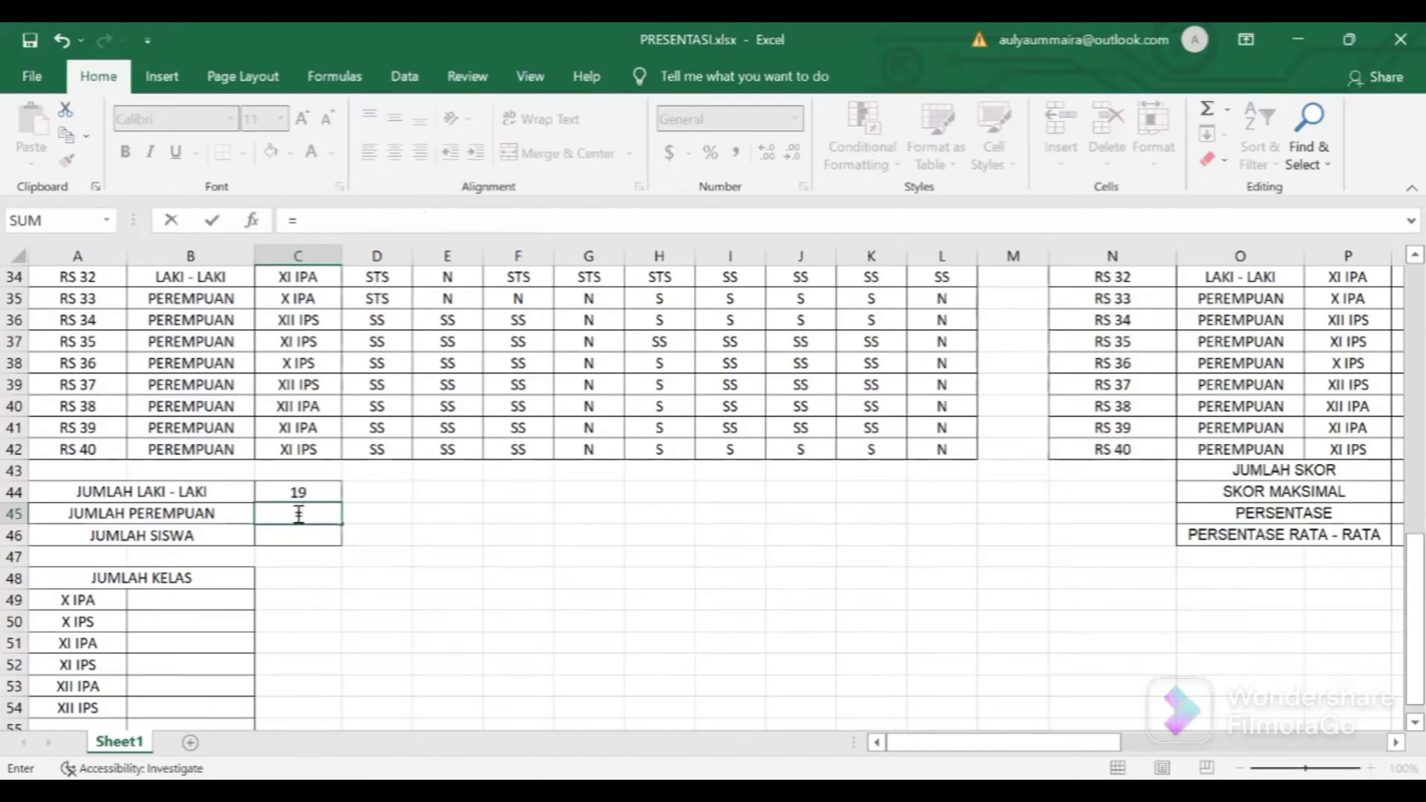
text(C)
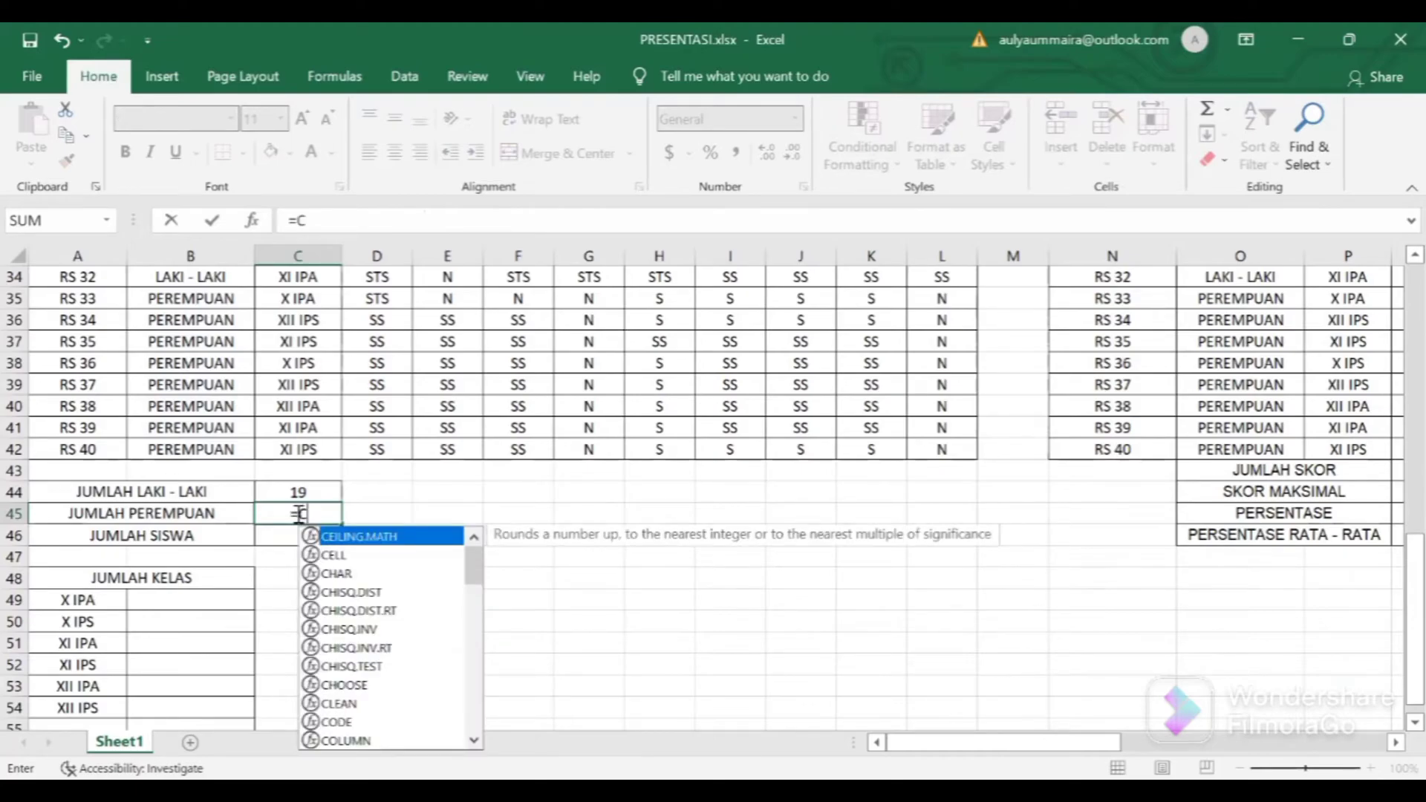
text(OUNTIF()
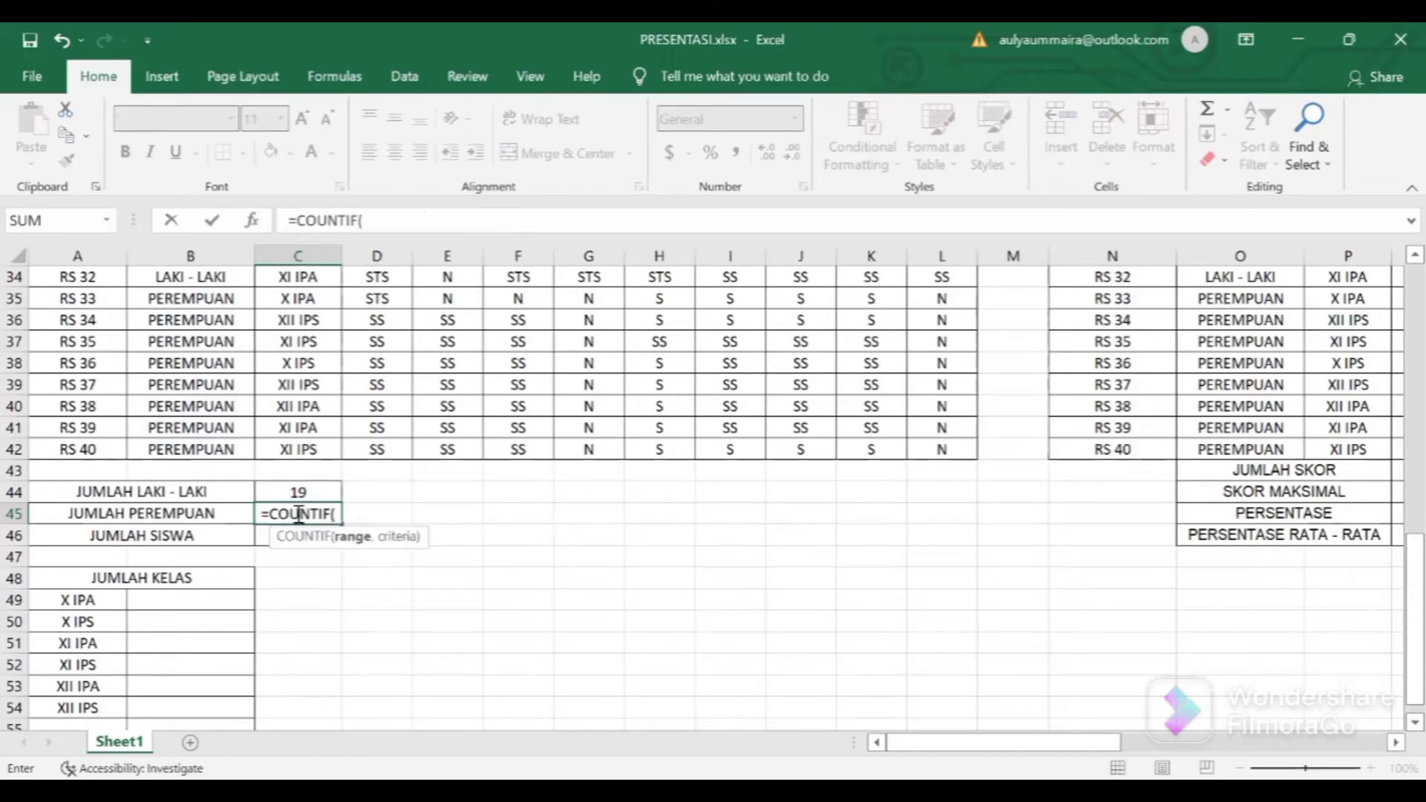
scroll(269, 422, up, 2)
scroll(207, 404, up, 9)
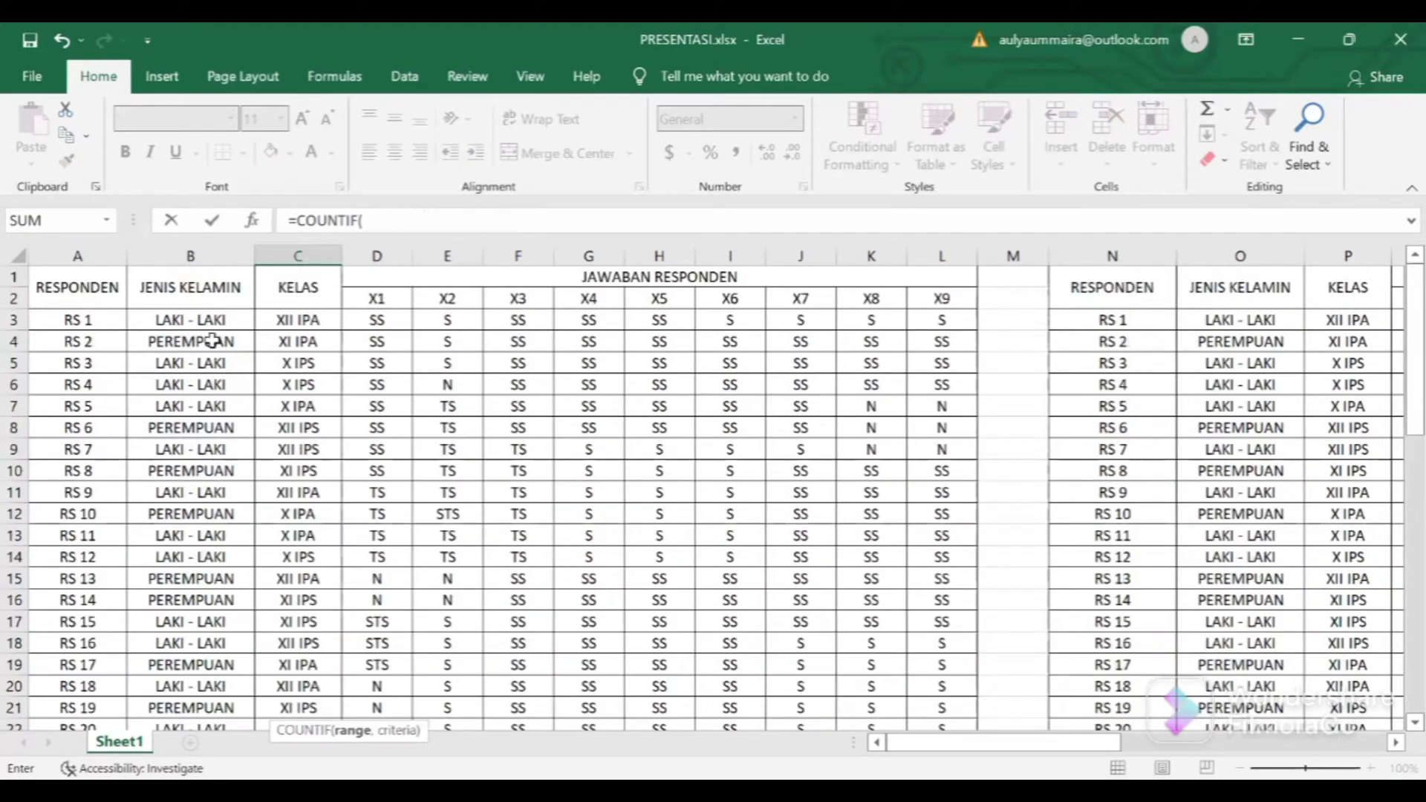
click(214, 320)
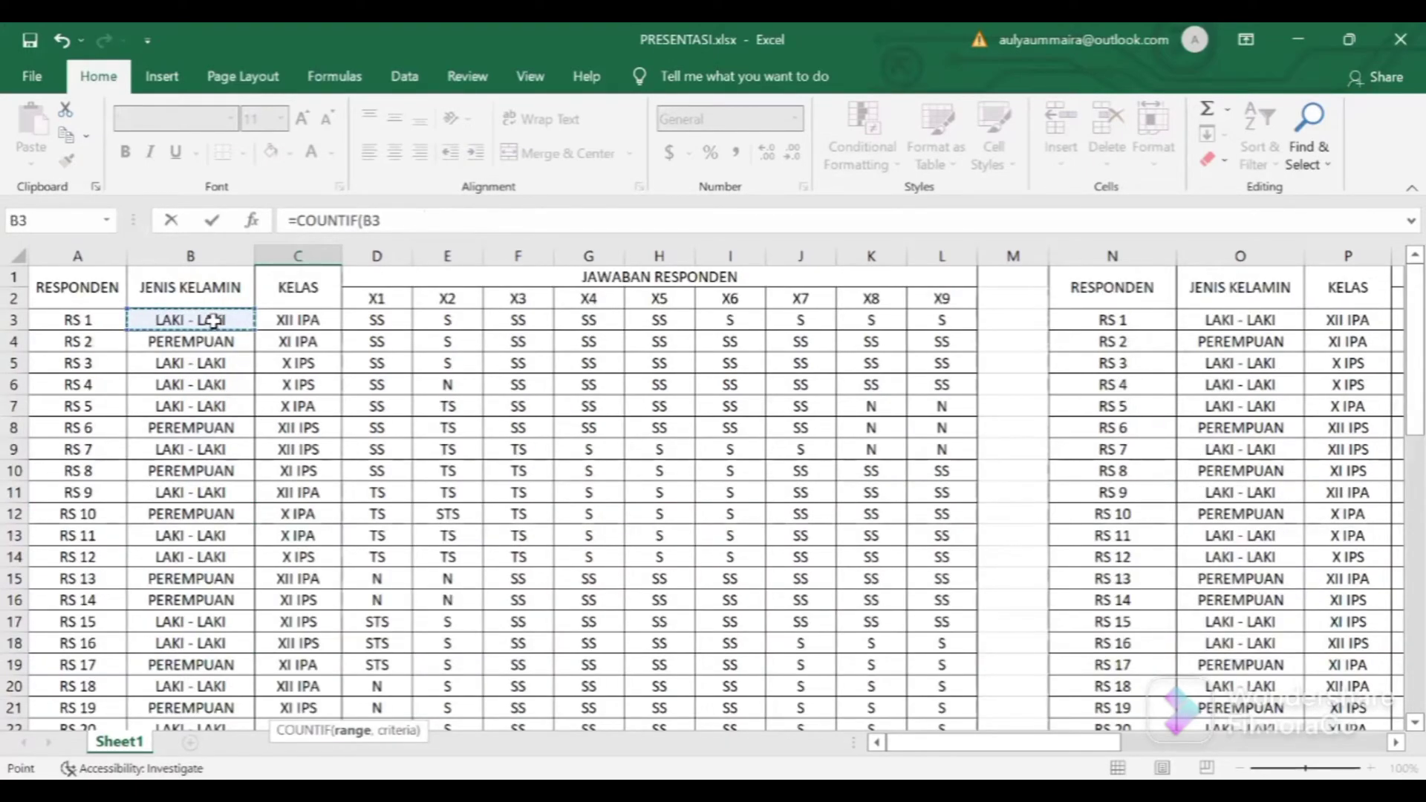
key(ctrl+shift+Down)
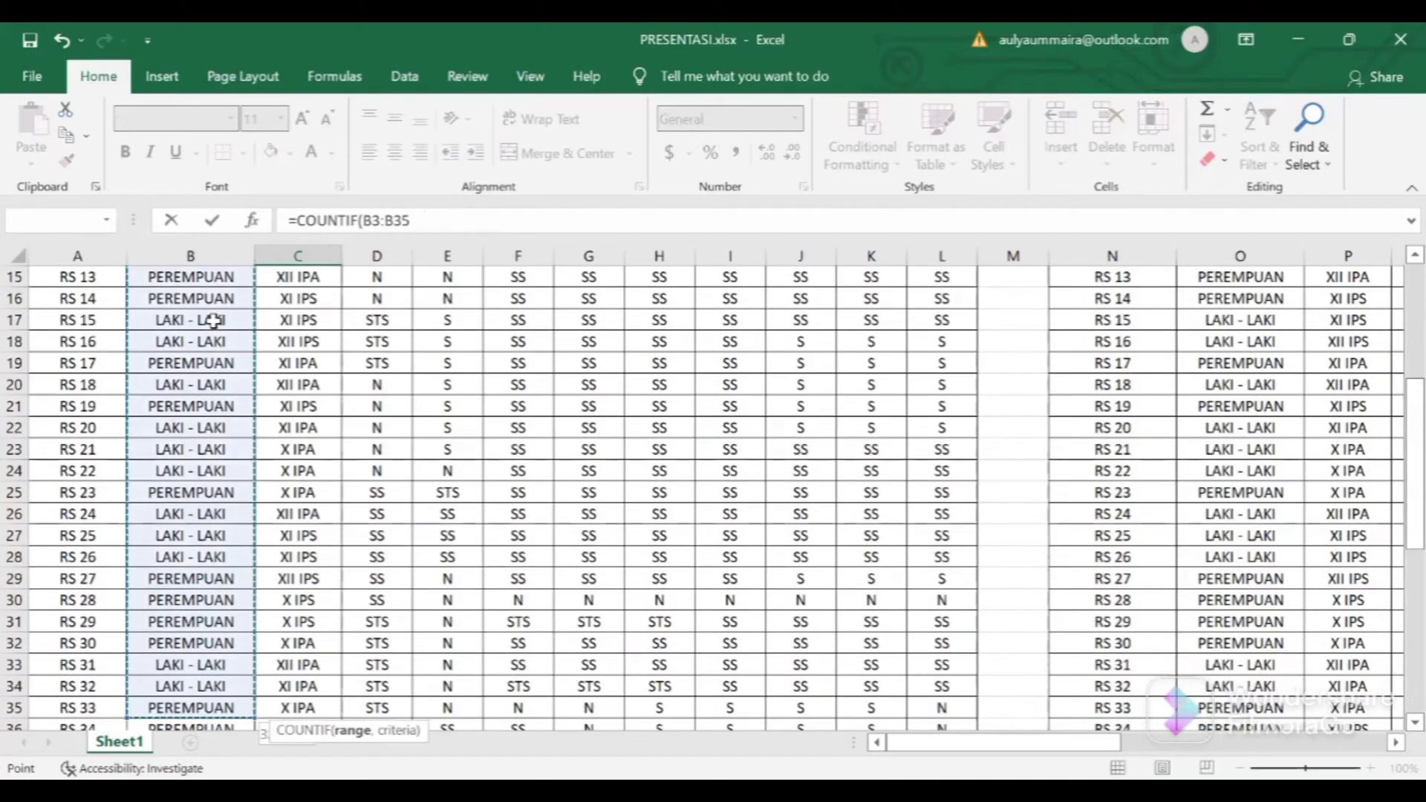
key(shift+Down)
key(shift+Down)
key(shift+Down)
key(shift+Down)
key(shift+Down)
key(shift+Down)
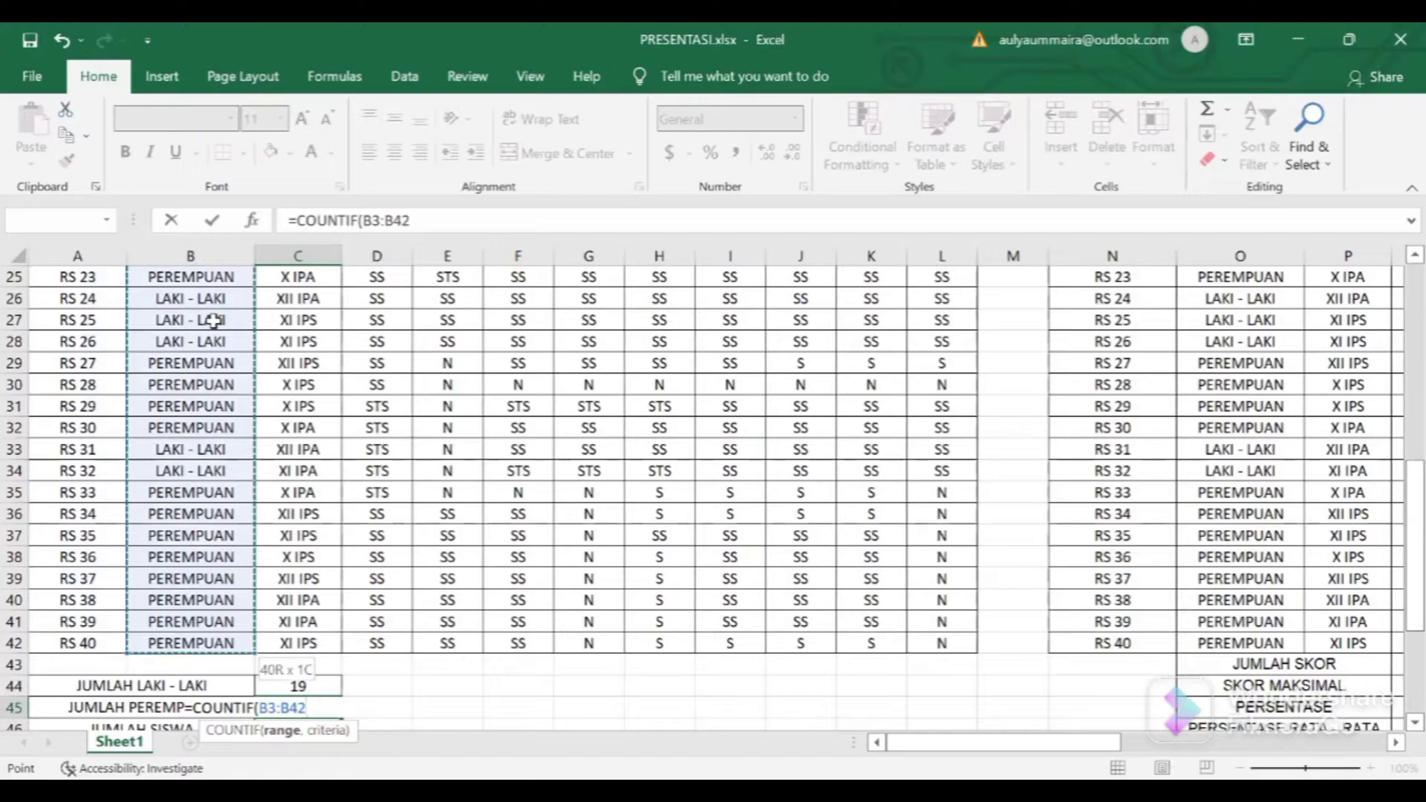
text(, "PER)
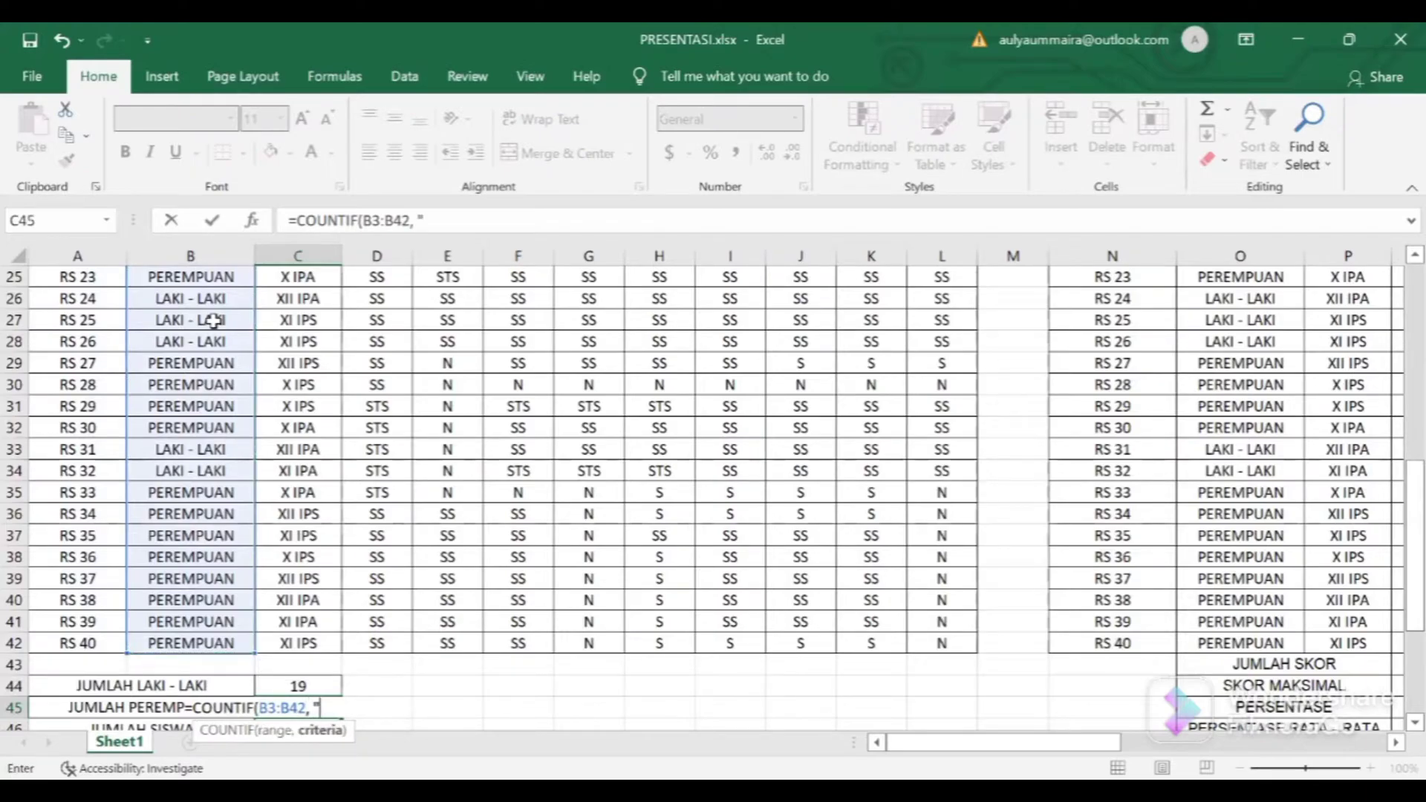
text(EMPUAN)
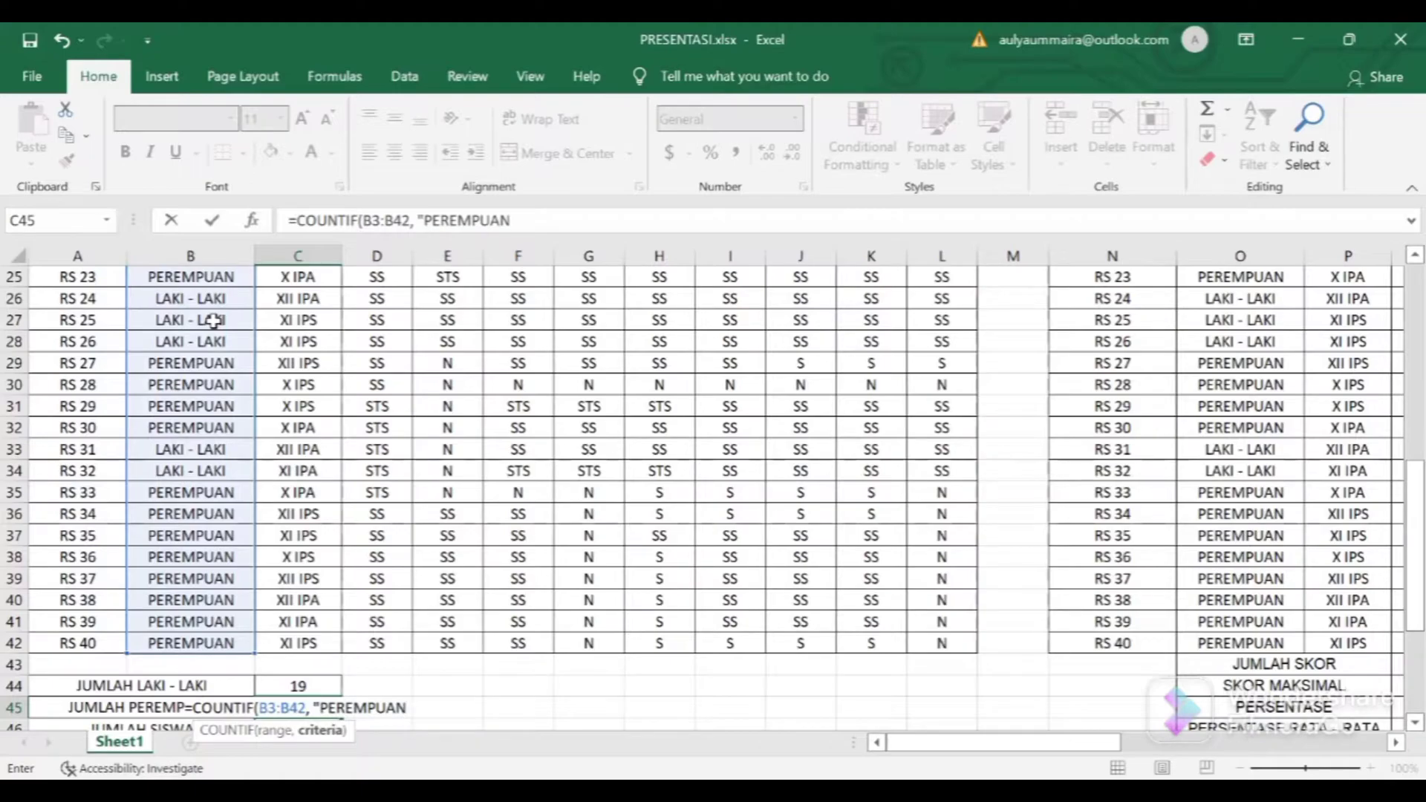
text(")
key(Return)
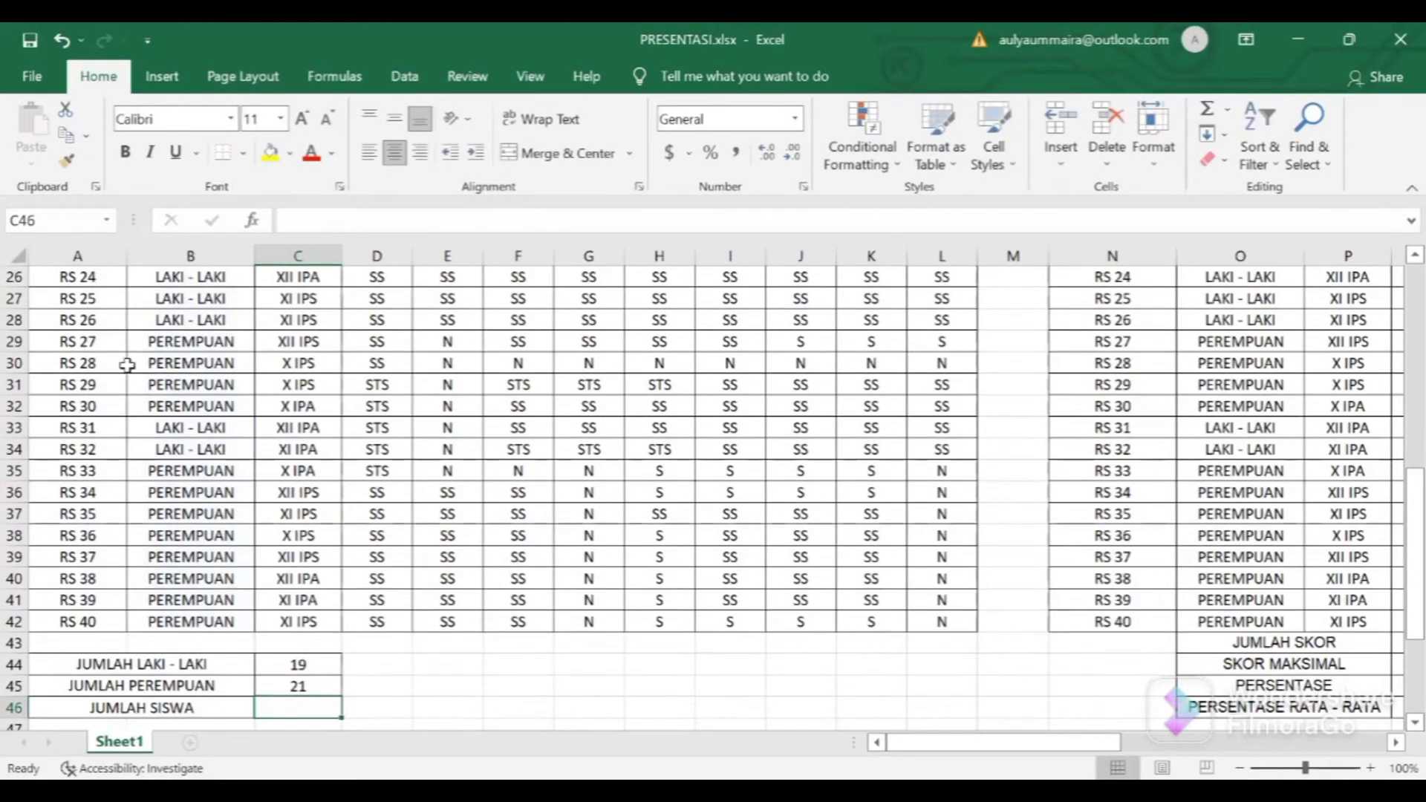
scroll(133, 354, down, 2)
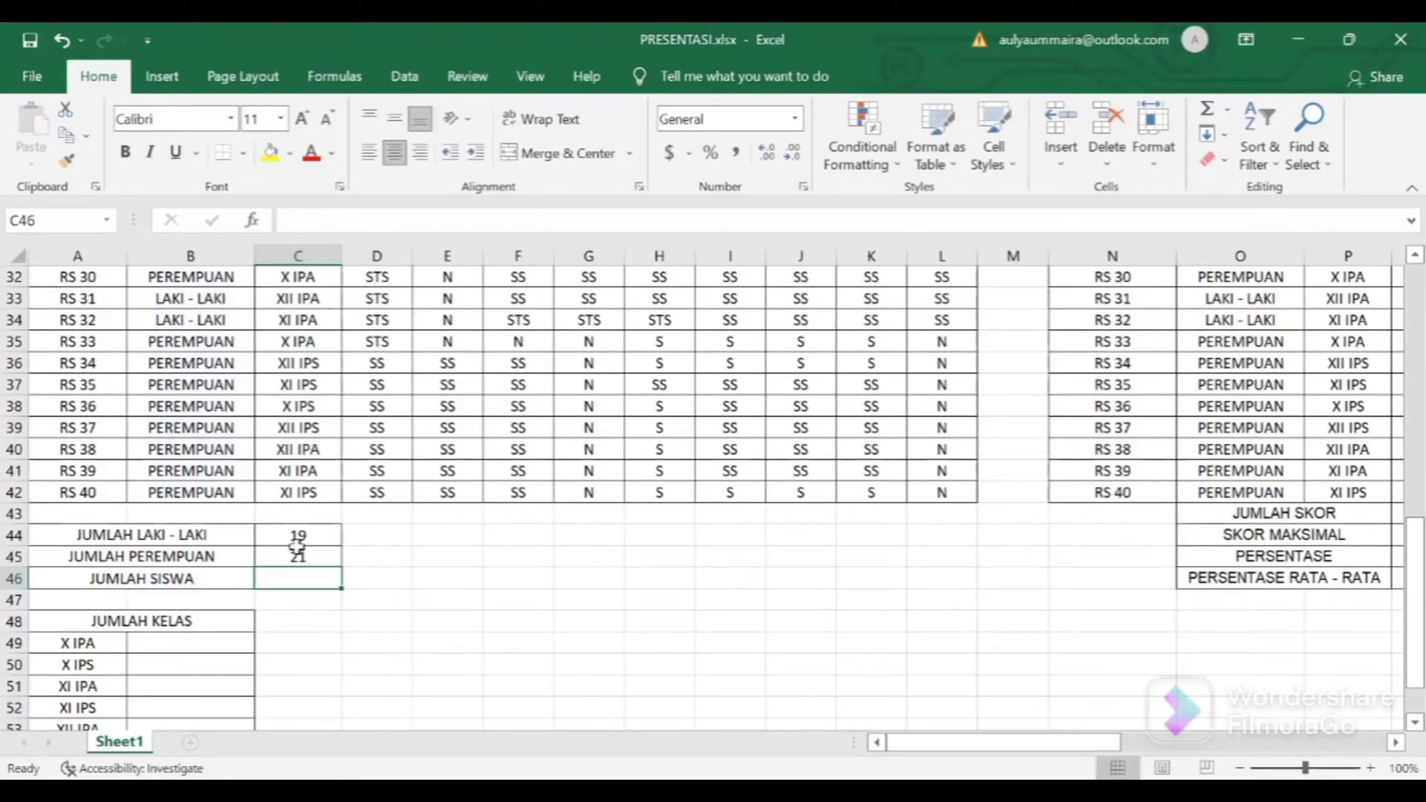
click(321, 551)
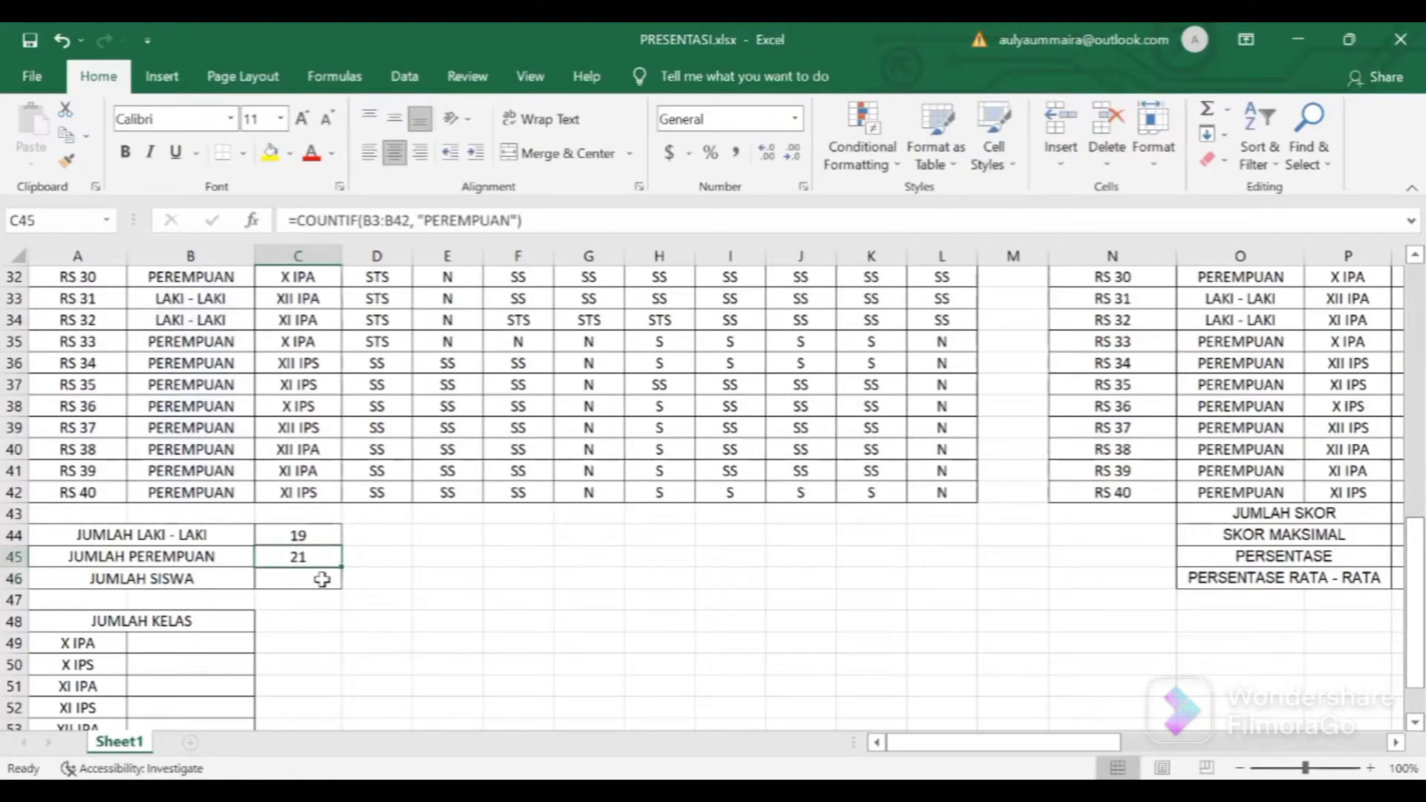
Total the male and female counts in the JUMLAH SISWA cell C46 with a SUM formula over C44:C45.
click(319, 577)
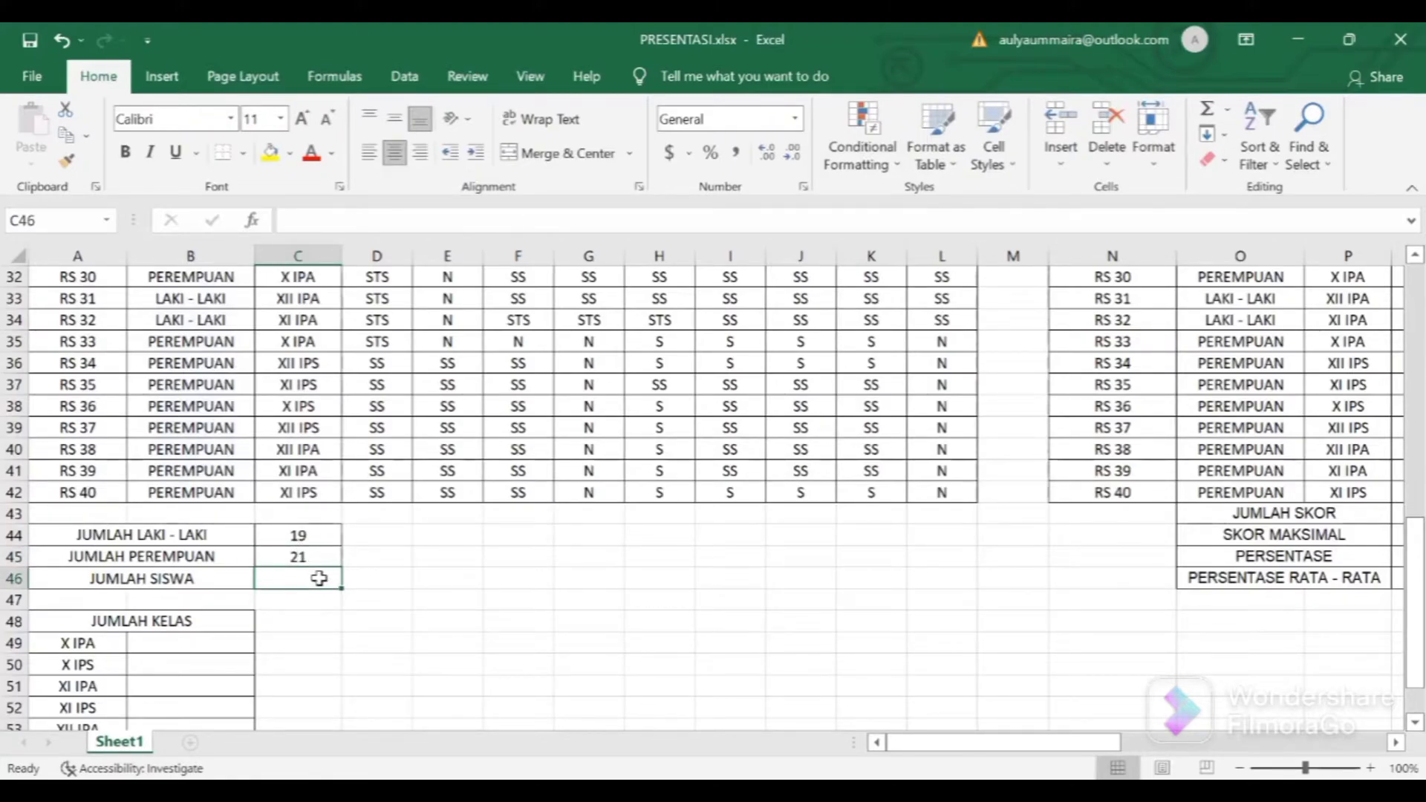
text(=)
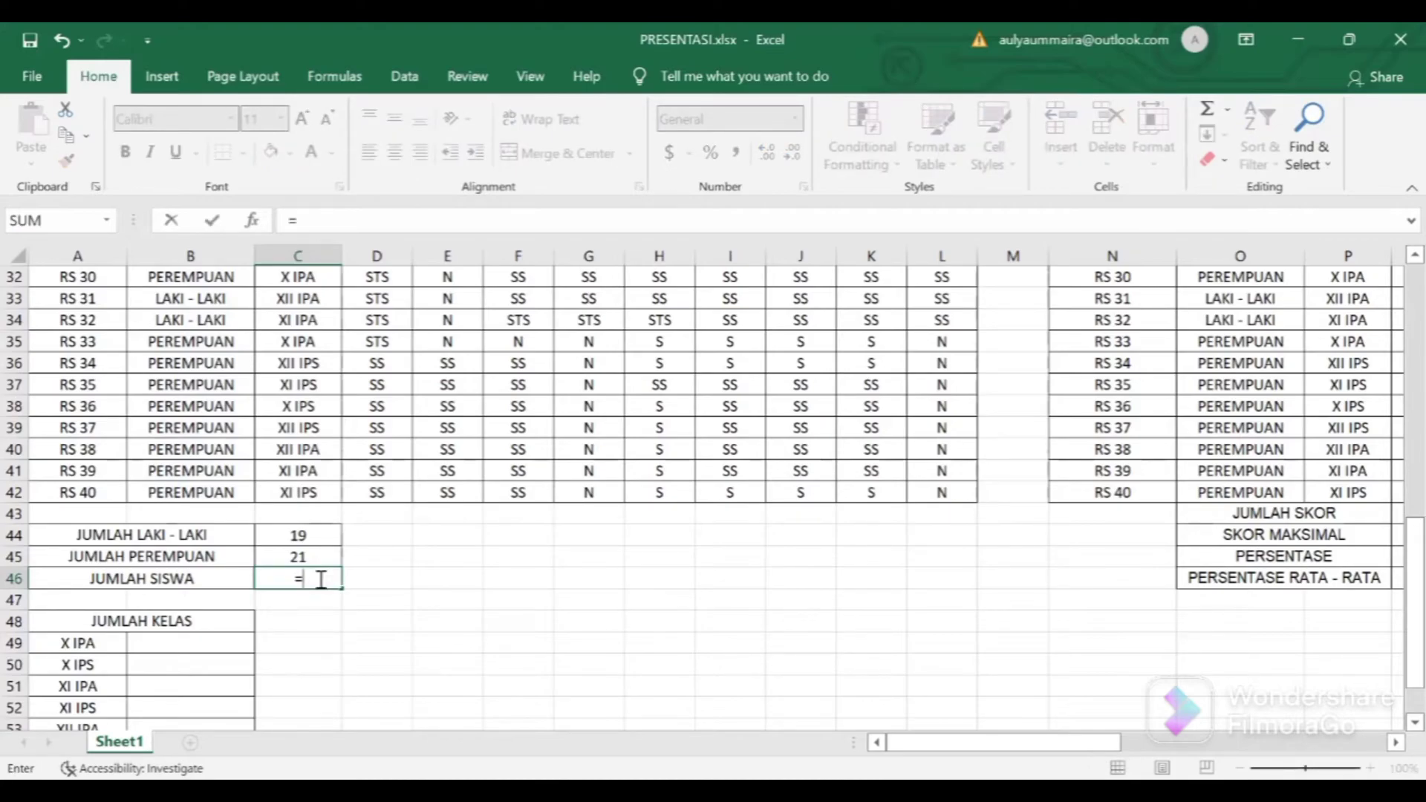
text(SUM()
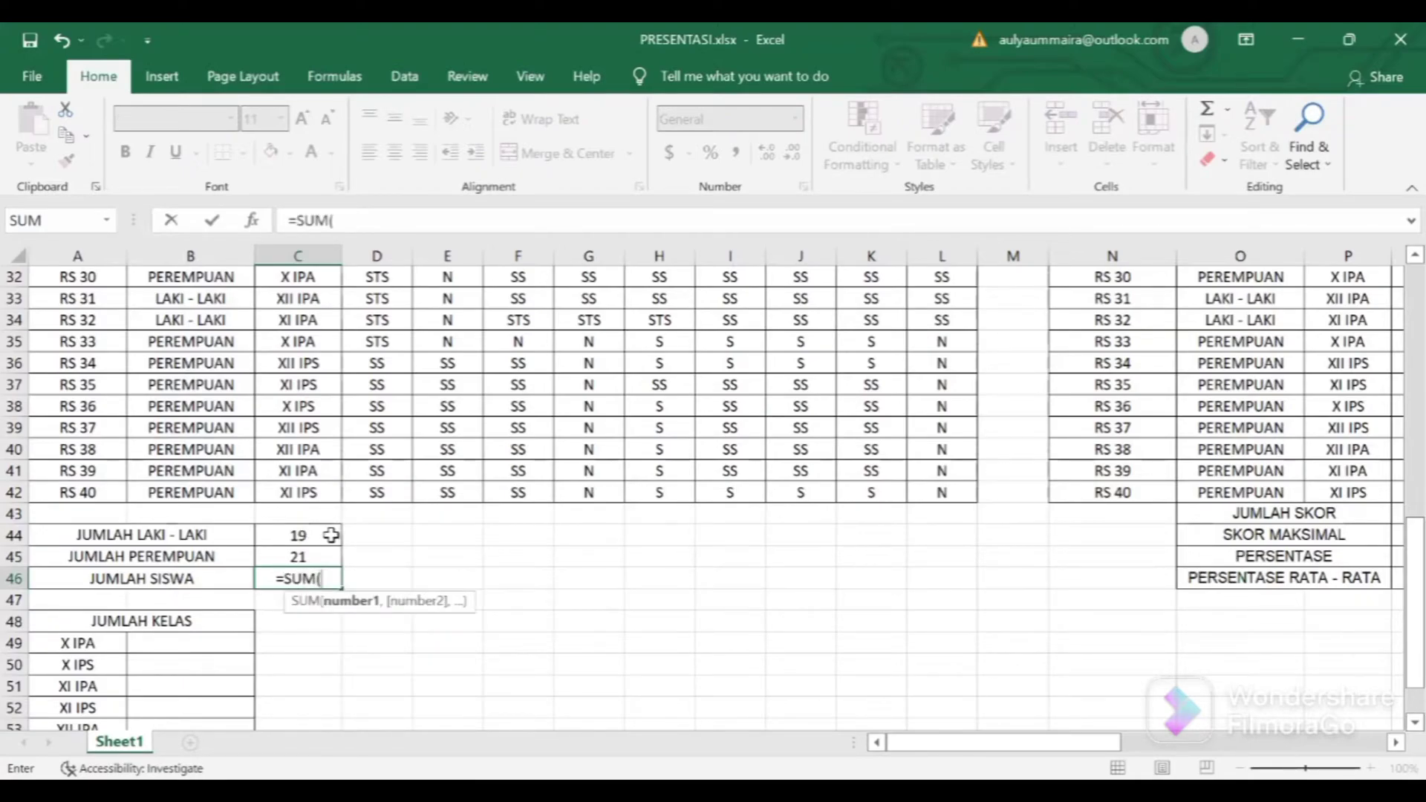
drag(330, 536, 338, 559)
key(Return)
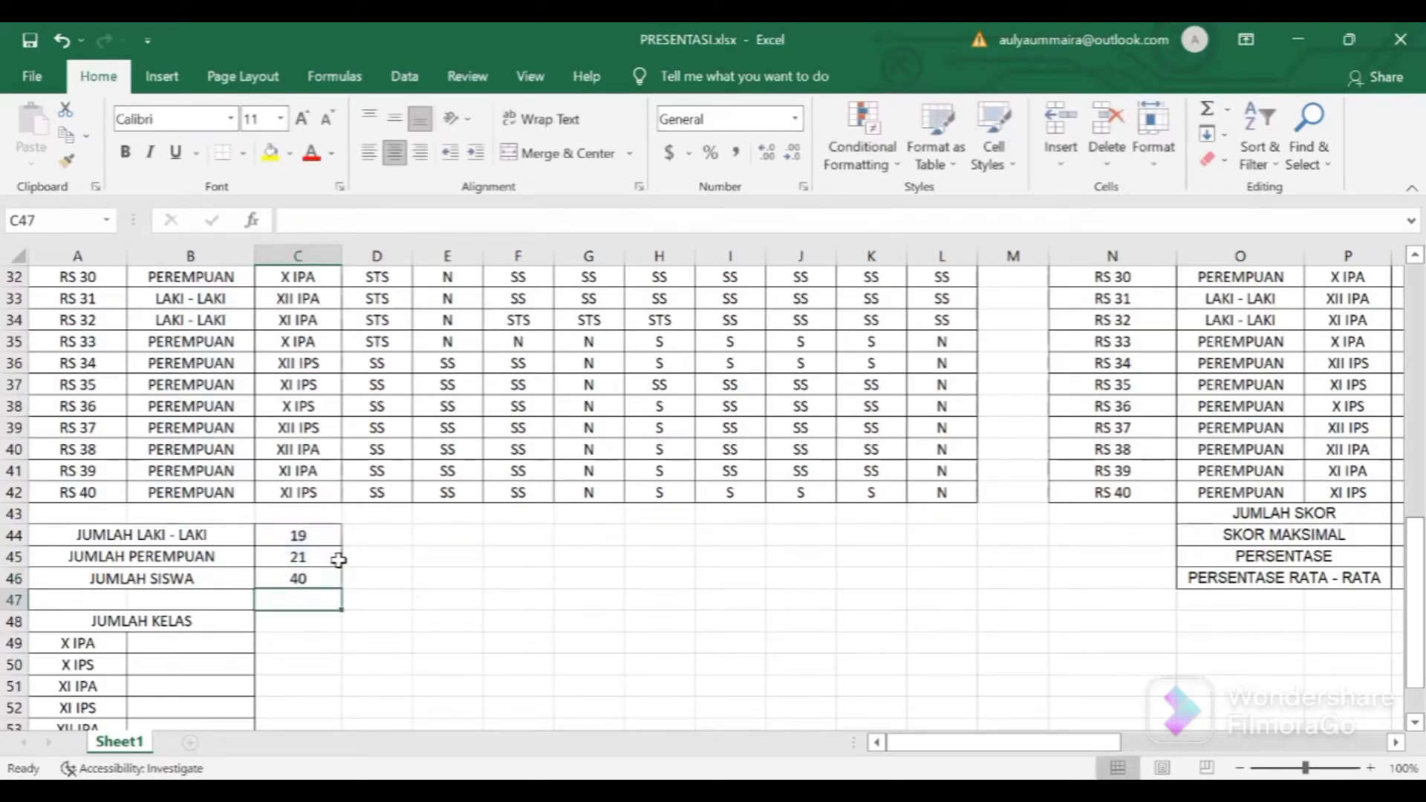
Enter the formula =COUNTIF(C3:C42, " X IPA ") in cell B49 of the JUMLAH KELAS table to count the X IPA students.
click(334, 640)
scroll(334, 640, down, 2)
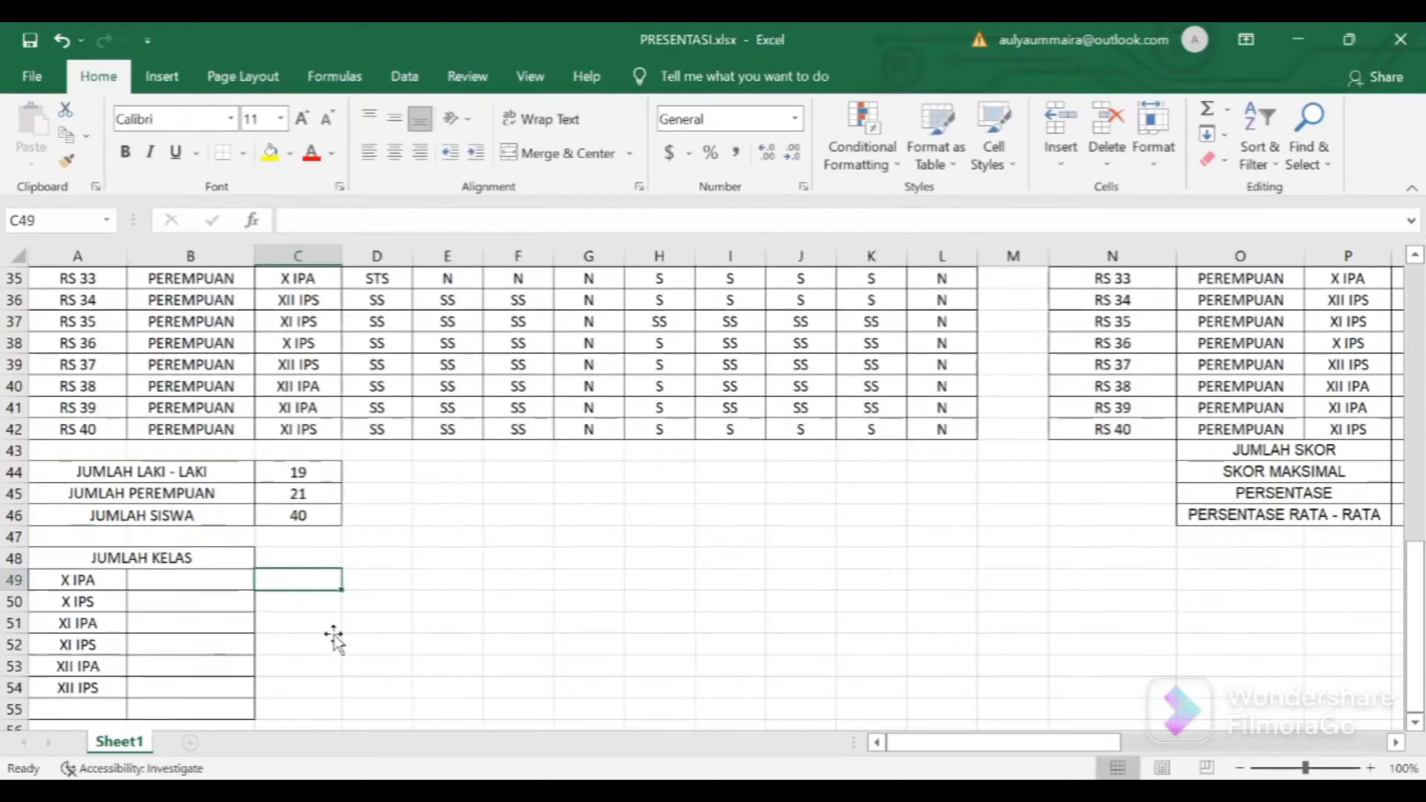
click(210, 498)
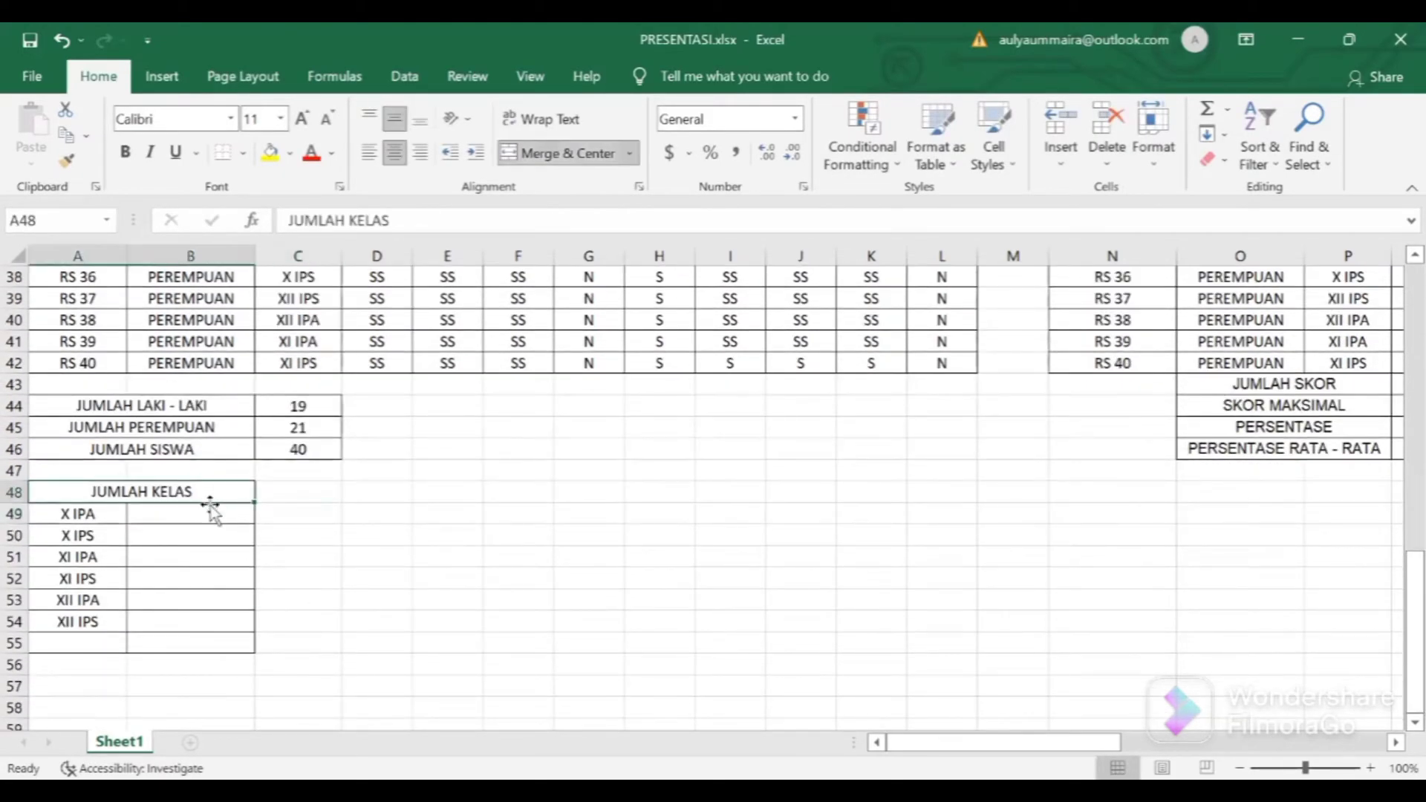
click(210, 512)
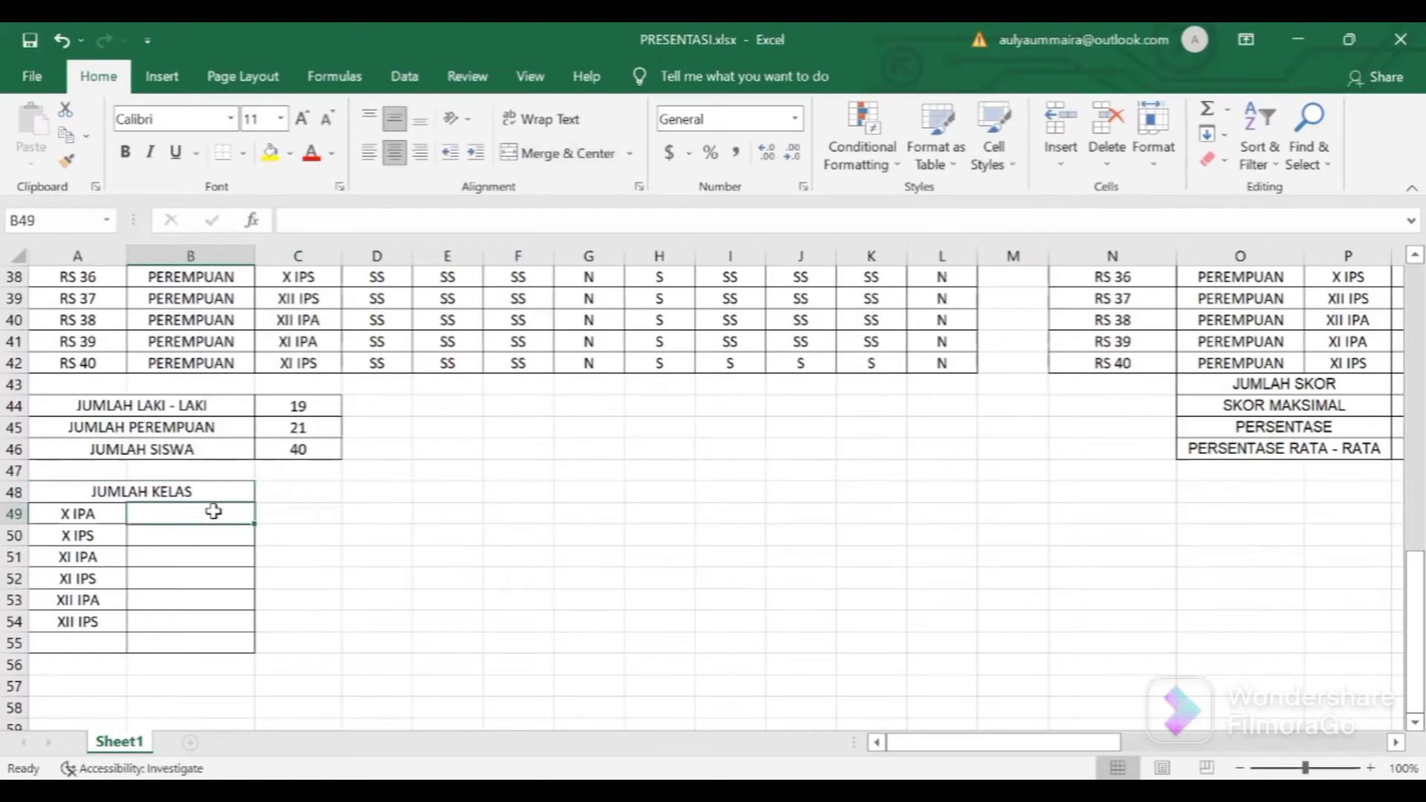
text(=)
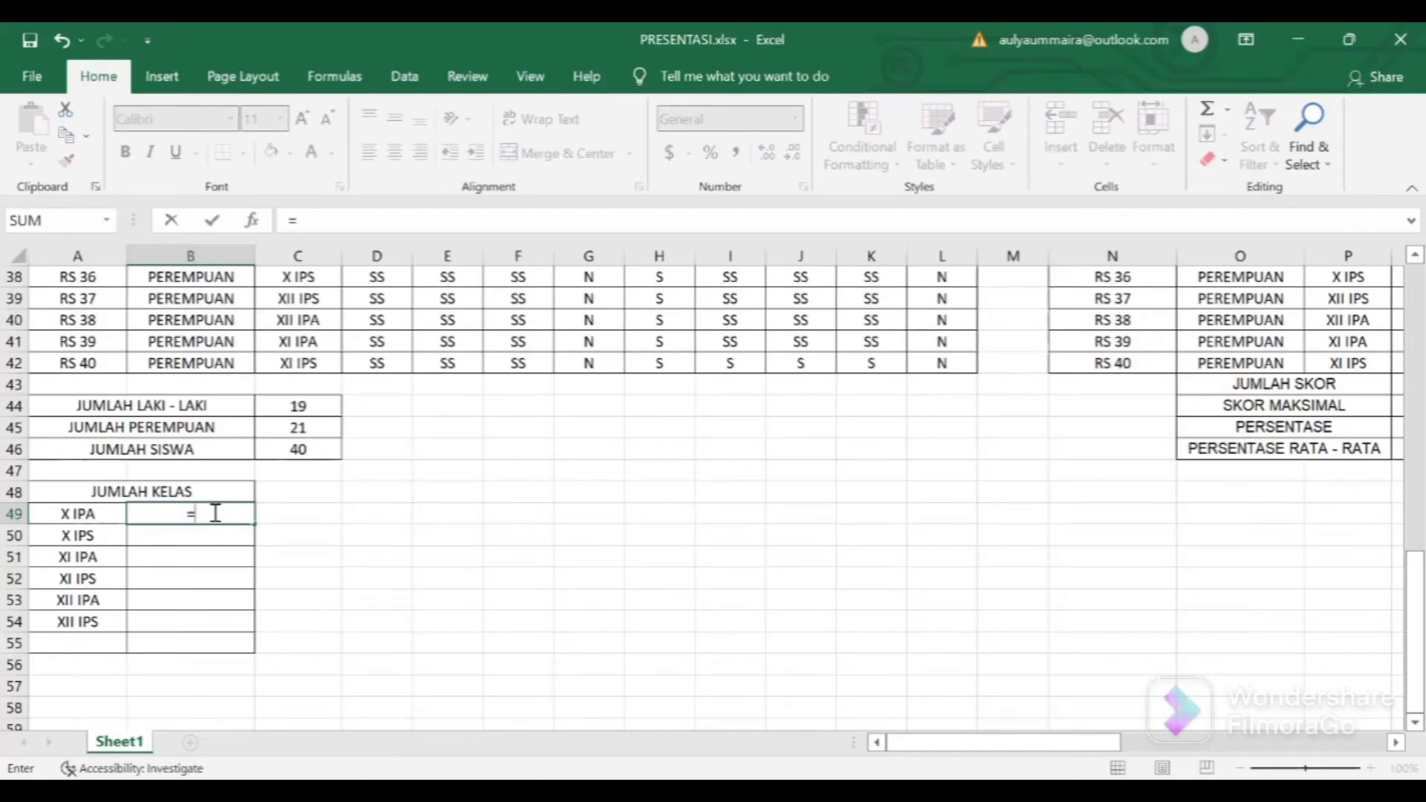
text(COUNTIF)
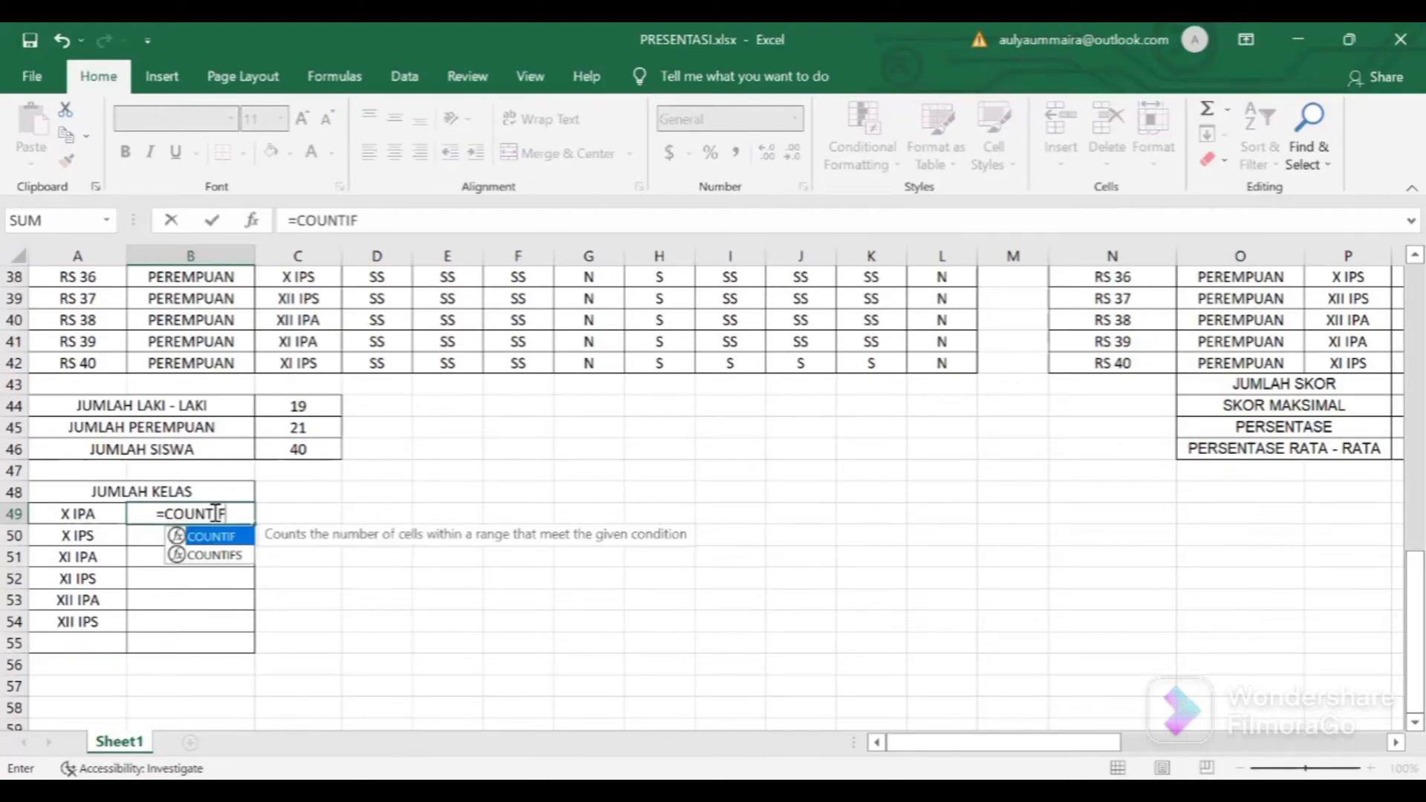
text(()
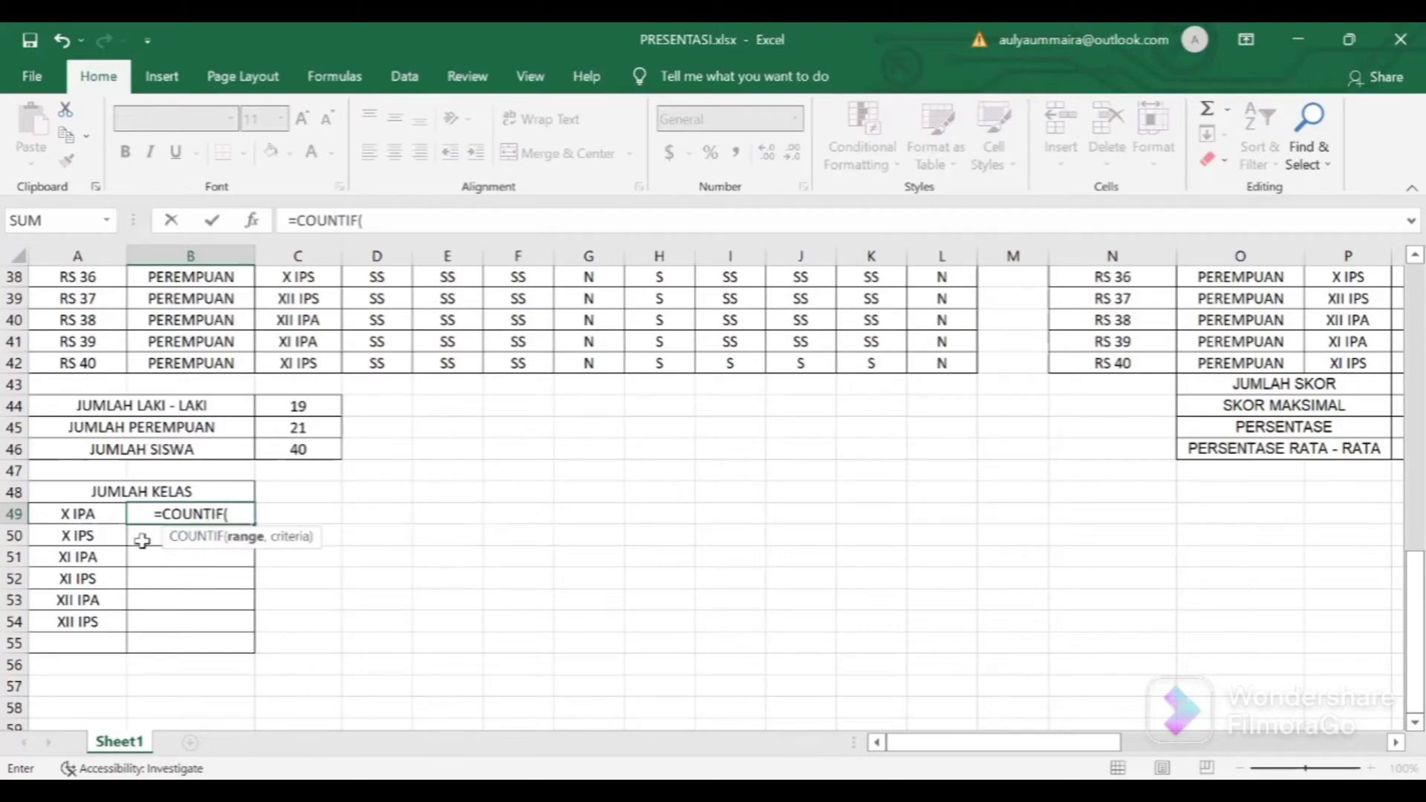
scroll(186, 486, up, 1)
scroll(285, 384, up, 12)
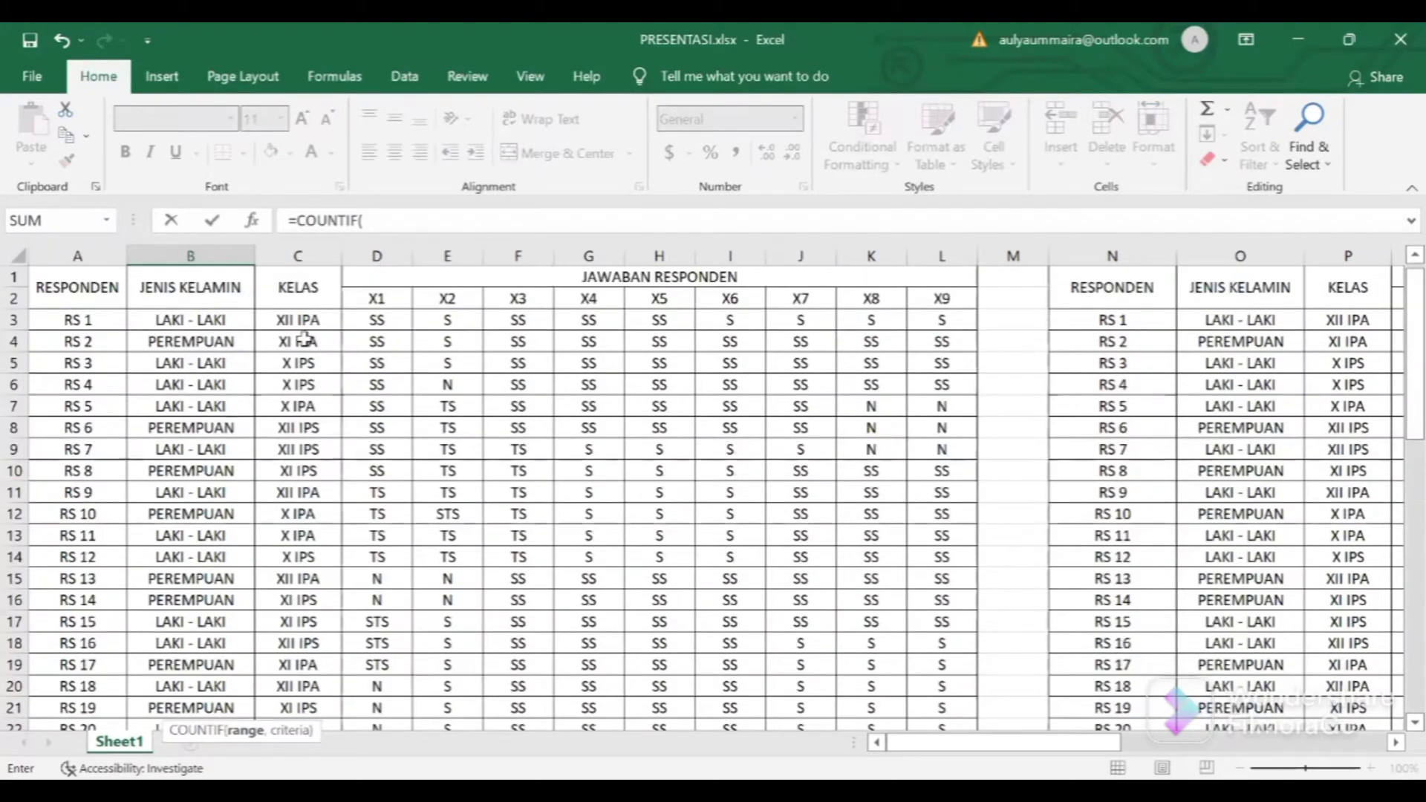
click(315, 315)
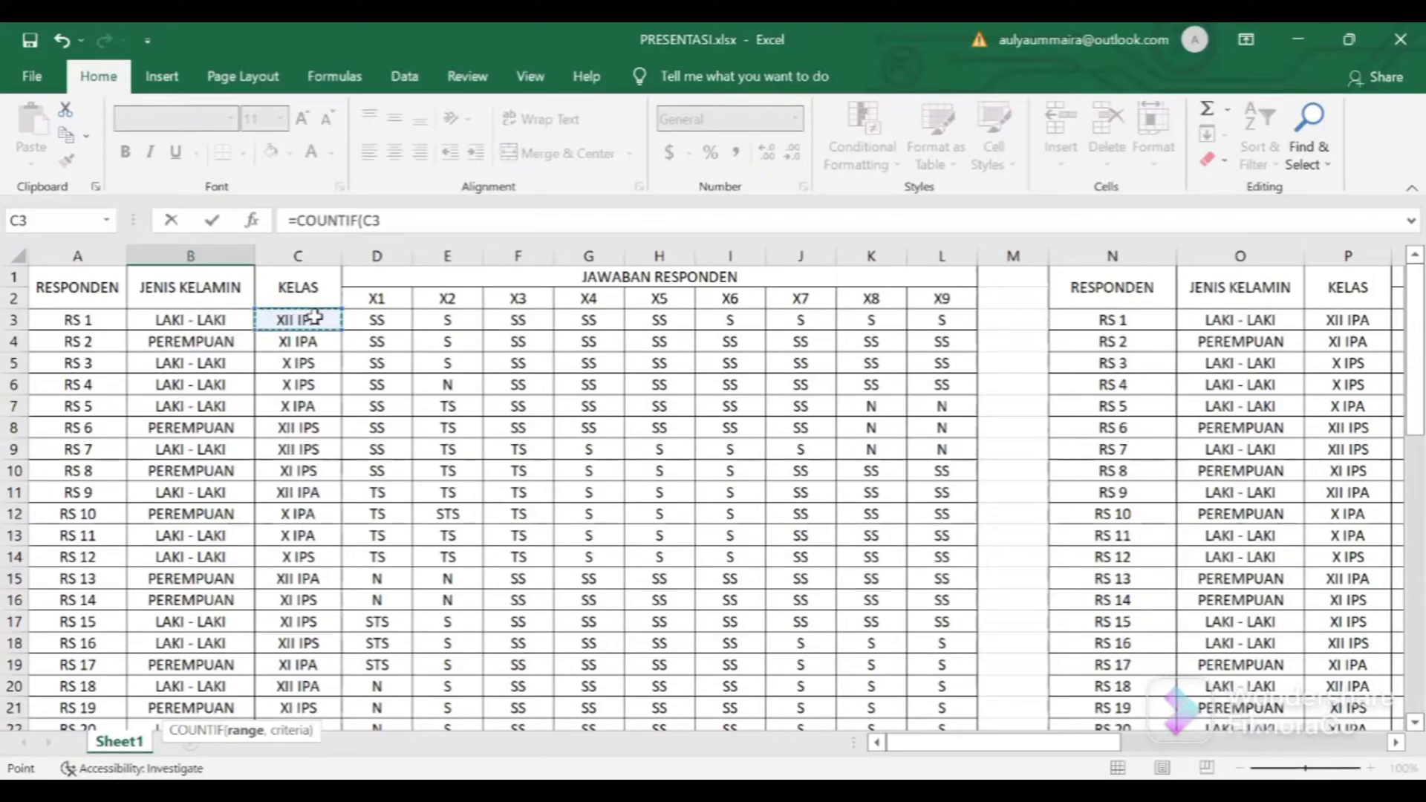
key(ctrl+shift+Down)
key(shift+Down)
key(shift+Down)
key(shift+Down)
key(shift+Down)
key(shift+Down)
key(shift+Down)
key(shift+Down)
key(shift+Down)
key(shift+Down)
key(shift+Down)
key(shift+Down)
key(shift+Down)
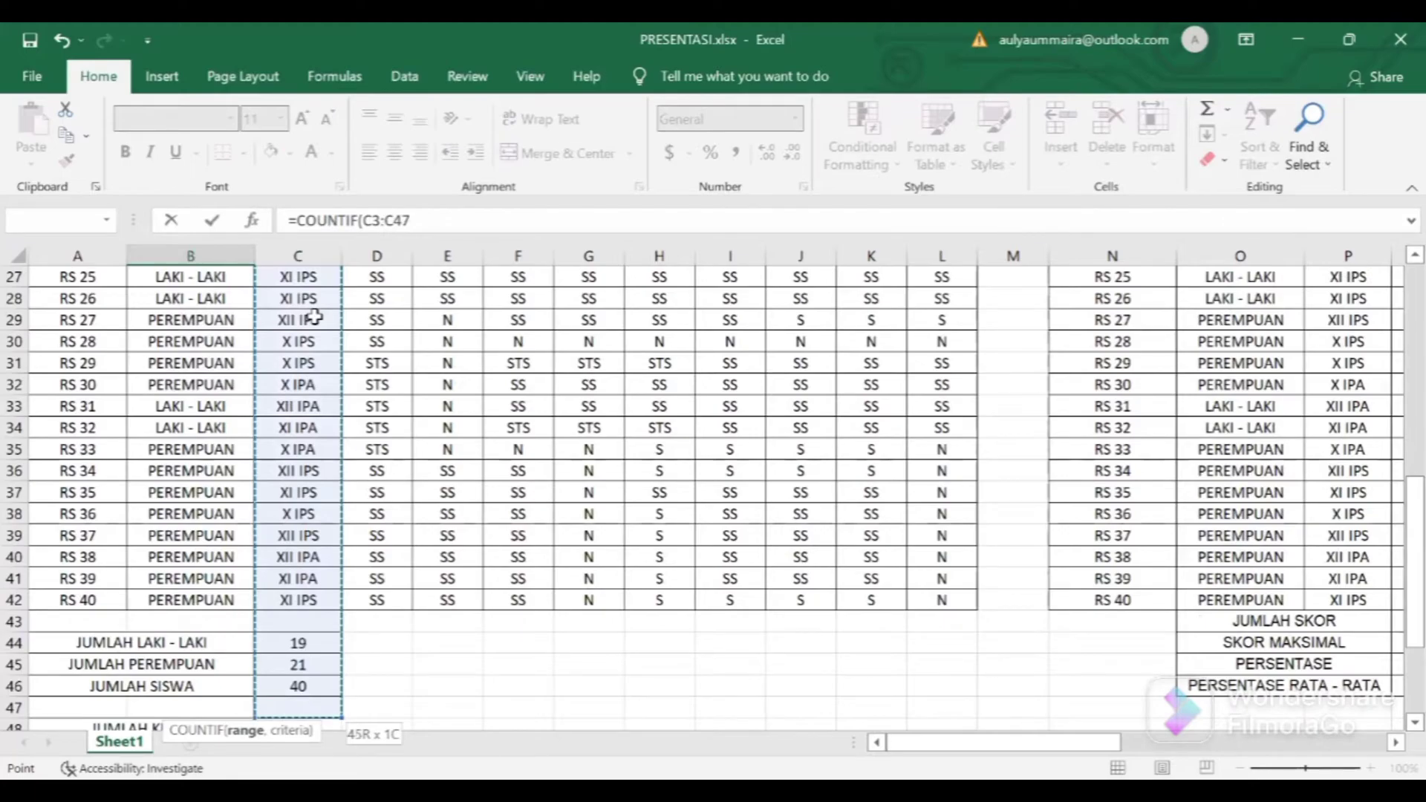
key(shift+Up)
key(shift+Up)
key(shift+Up)
key(shift+Up)
key(shift+Up)
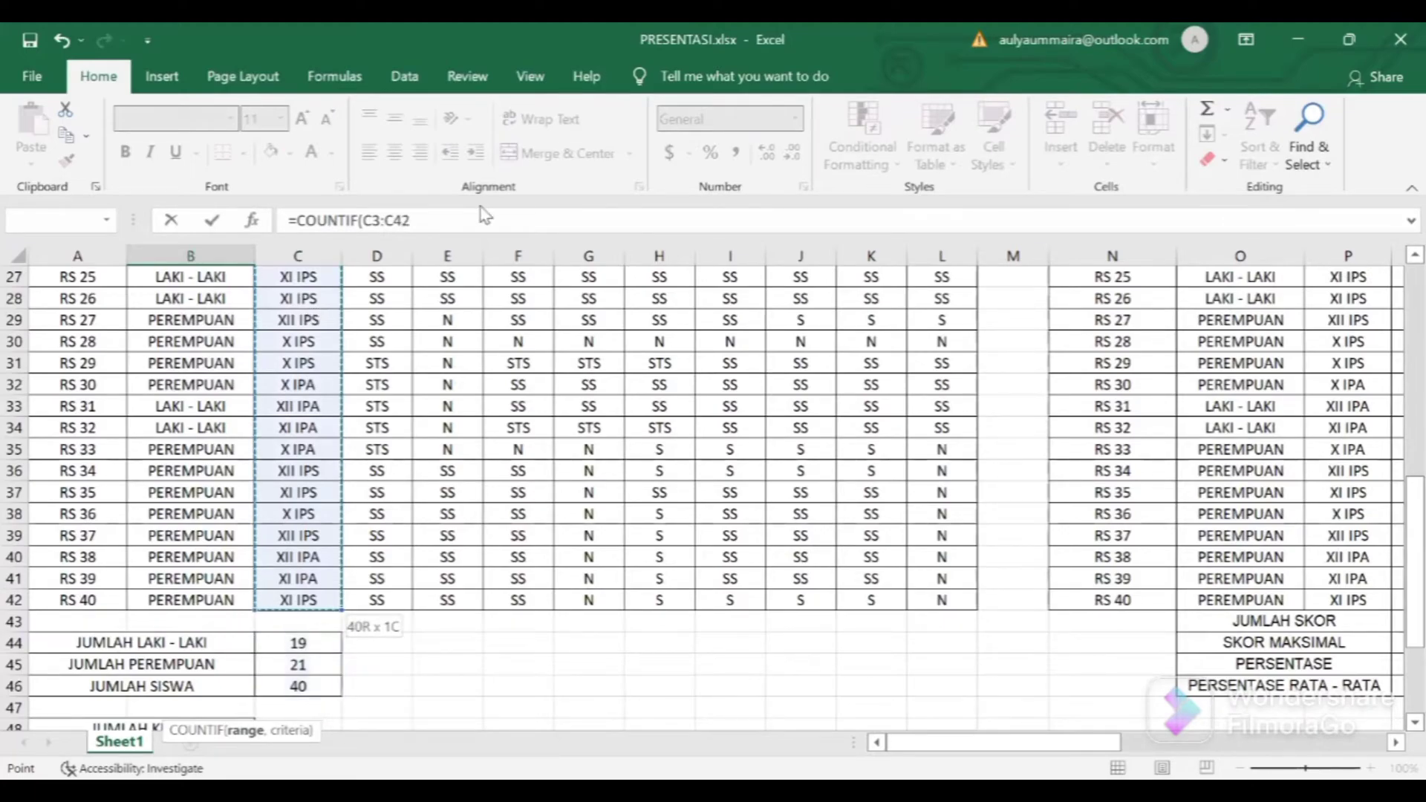
text(,)
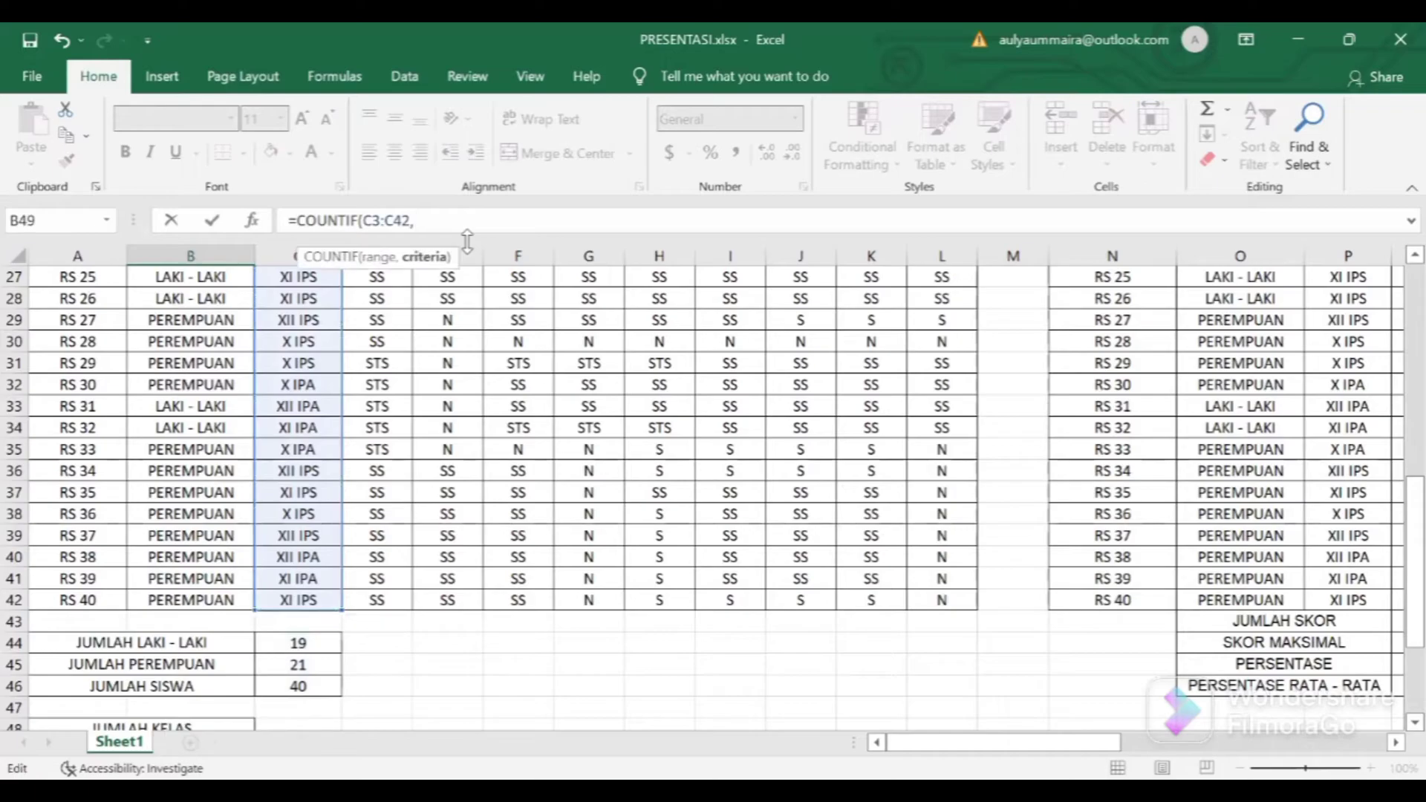
text( ")
scroll(615, 640, down, 4)
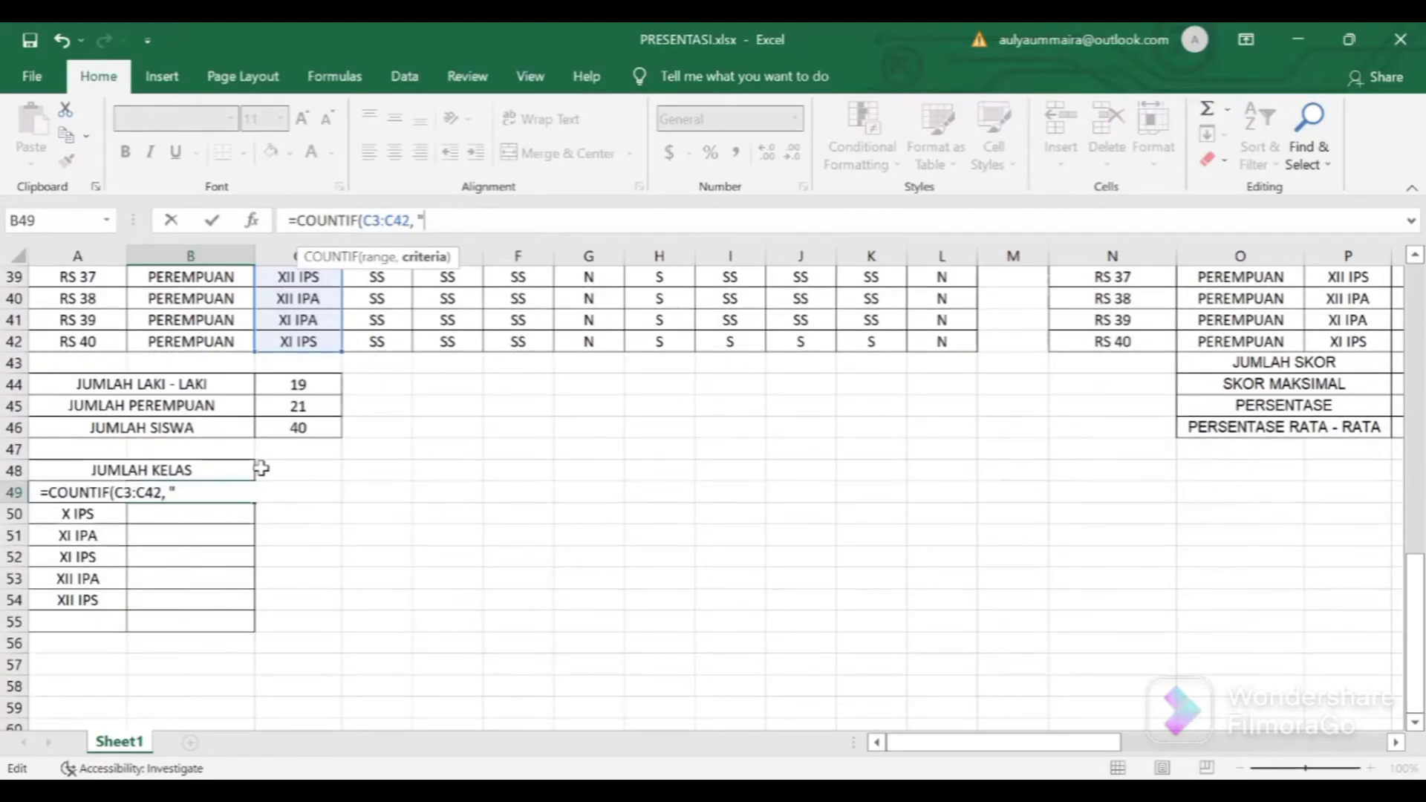
text(X IPA ")
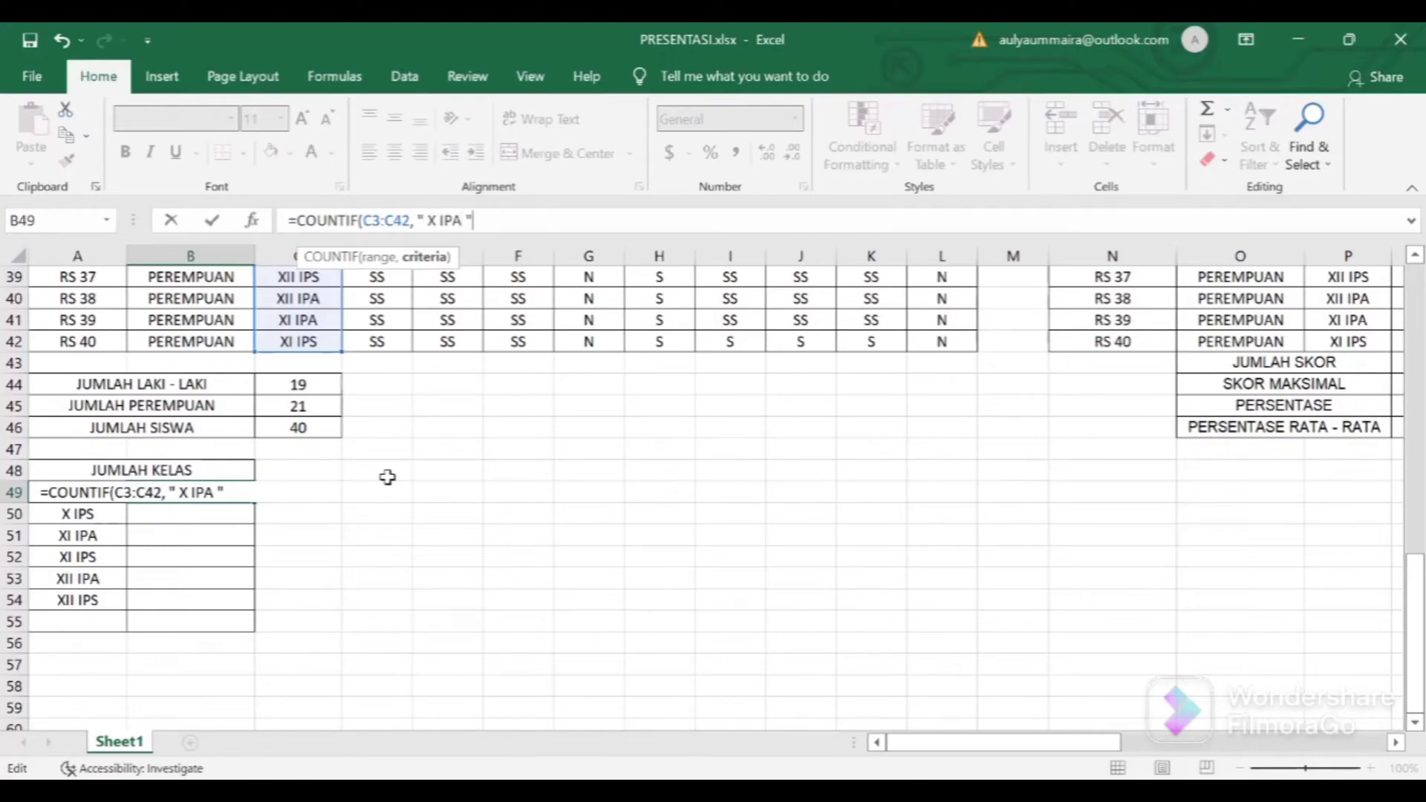
text())
key(Return)
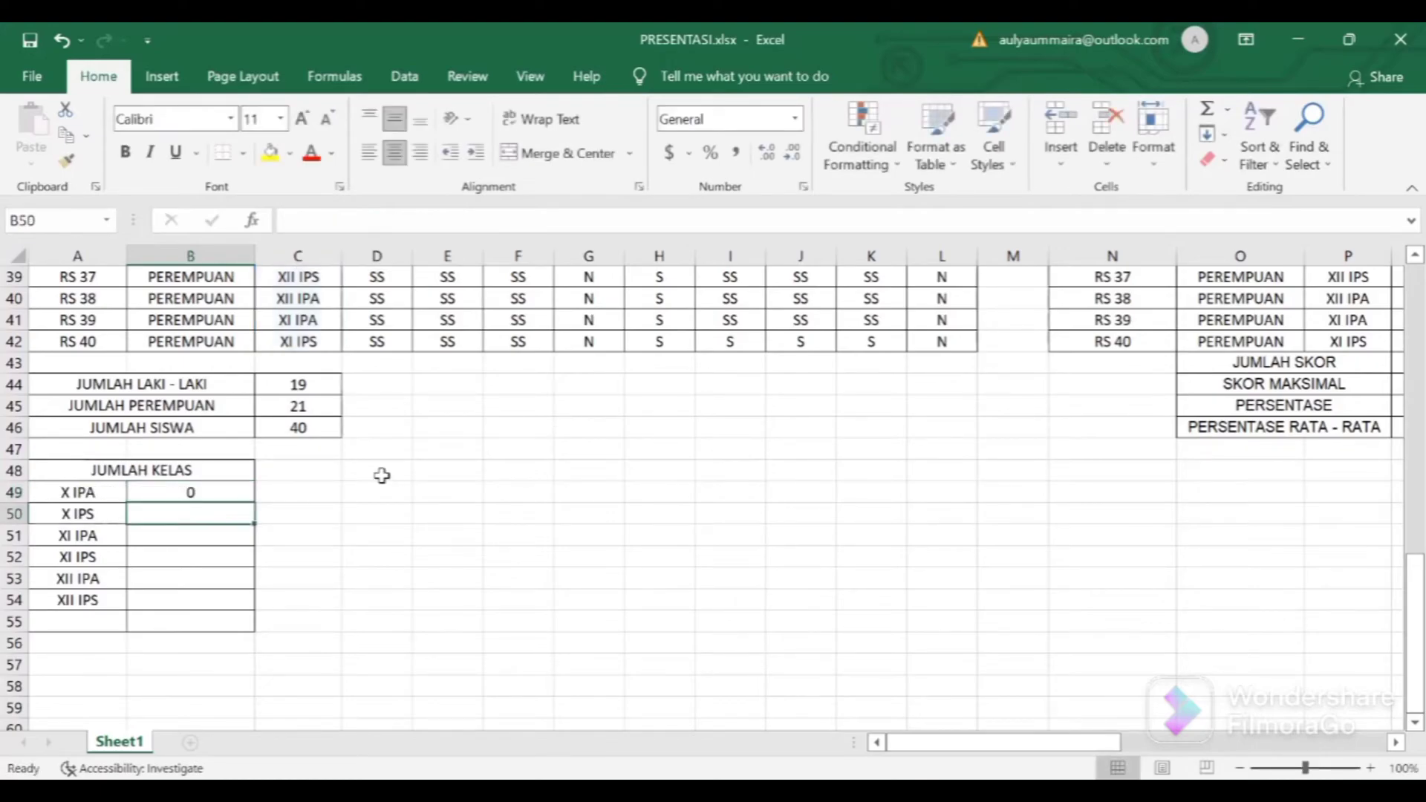
Remove the spaces inside the quotation marks in B49 so the formula reads =COUNTIF(C3:C42, "X IPA").
click(242, 486)
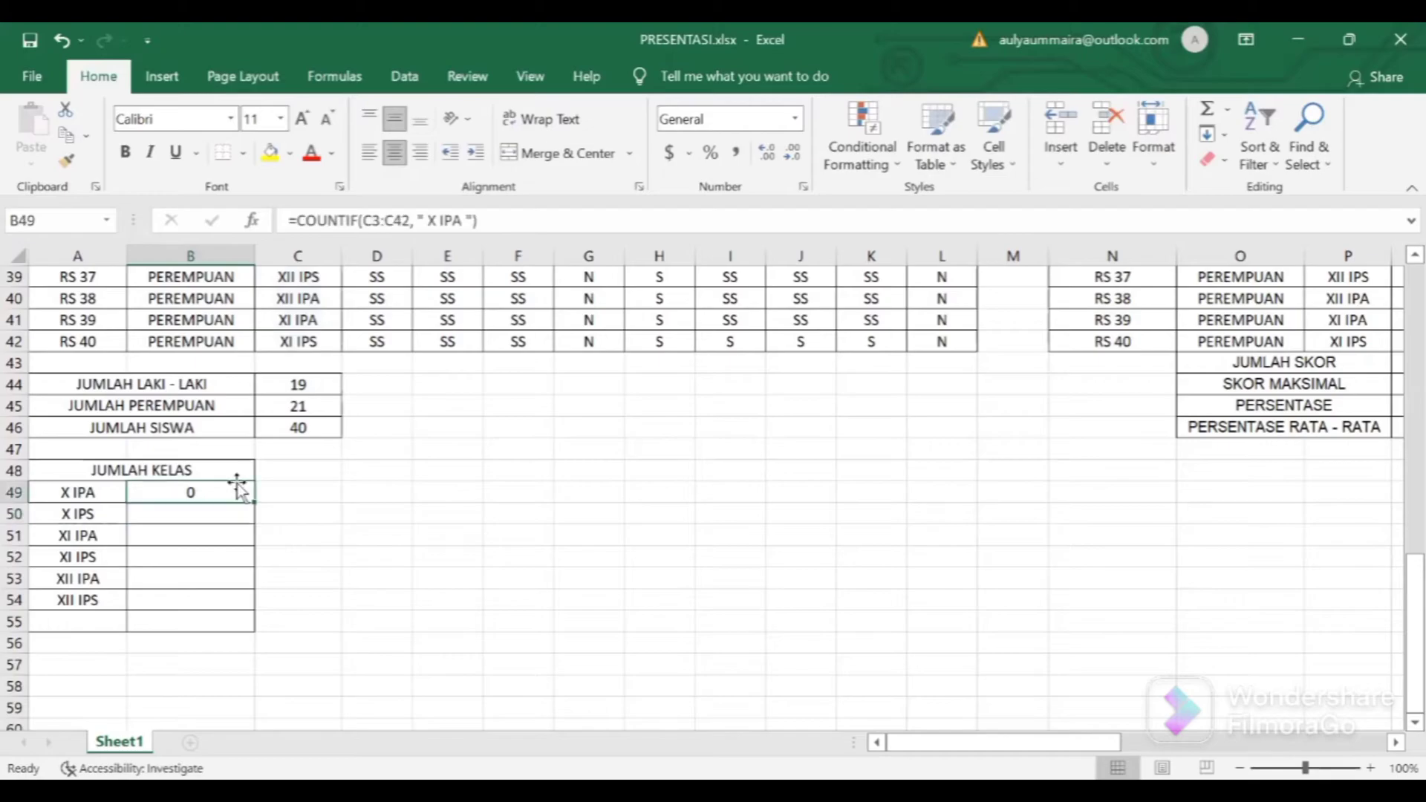
click(429, 221)
key(BackSpace)
key(Right)
key(Right)
key(Right)
key(Right)
key(Right)
key(BackSpace)
key(Return)
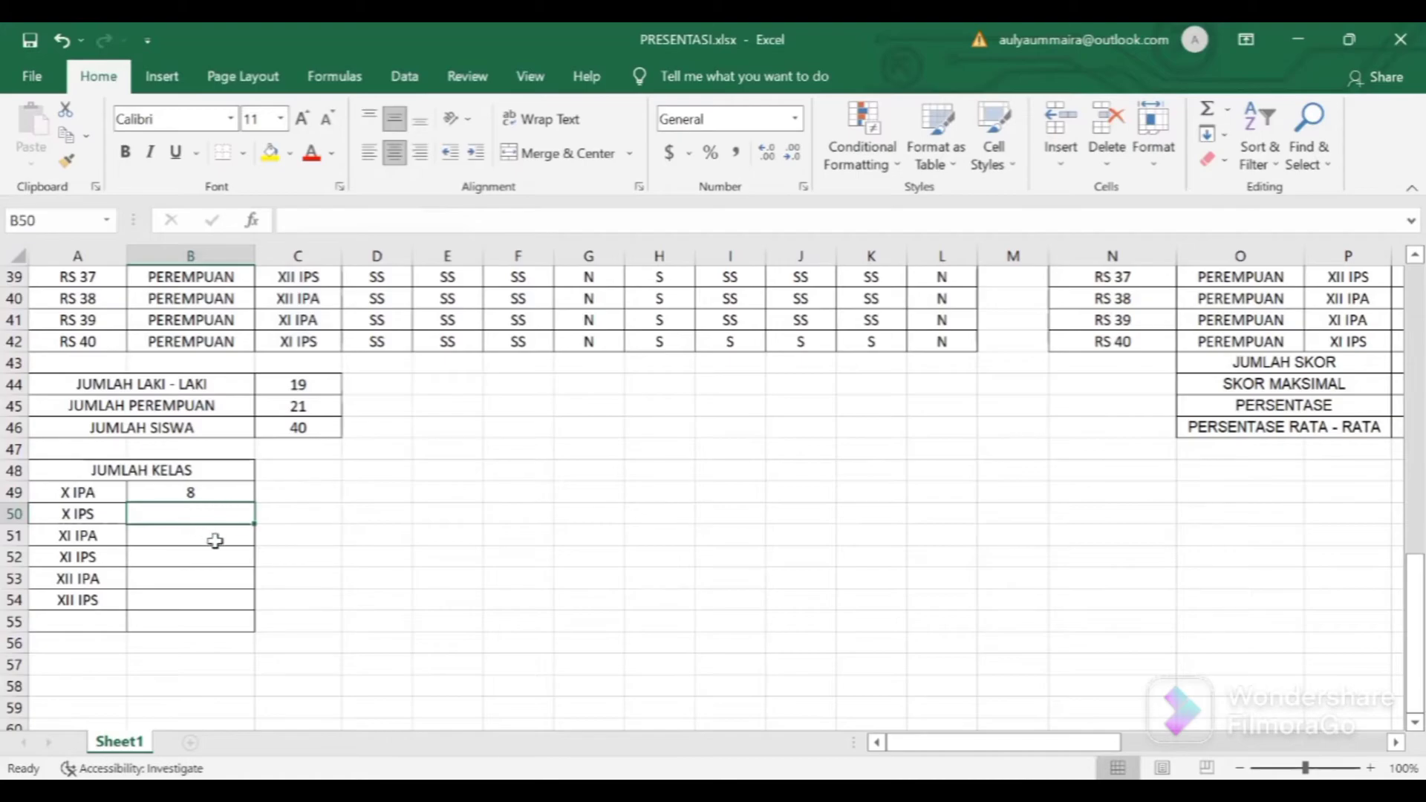
click(226, 491)
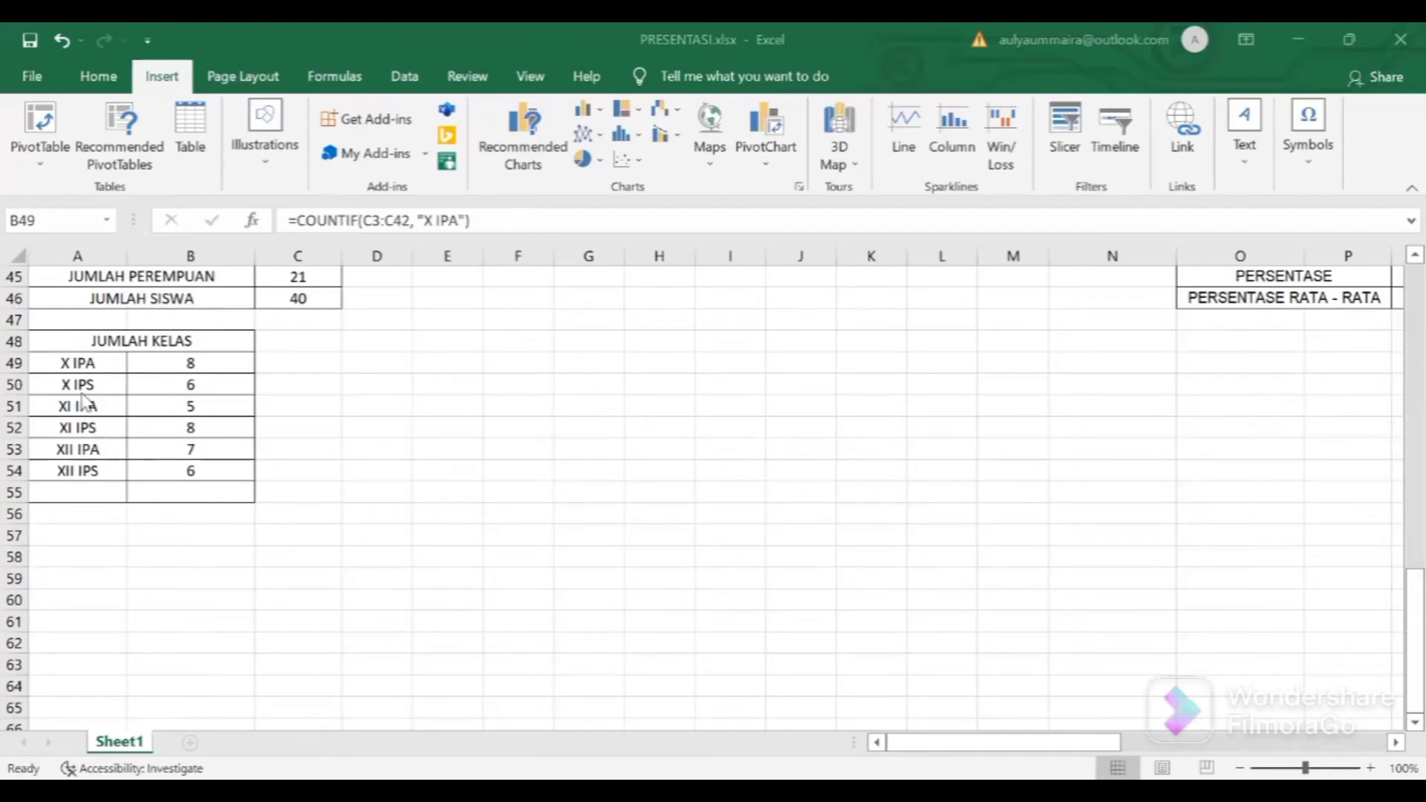
Inspect the COUNTIF formula for XII IPS in cell B54, focusing on its class criterion.
click(160, 475)
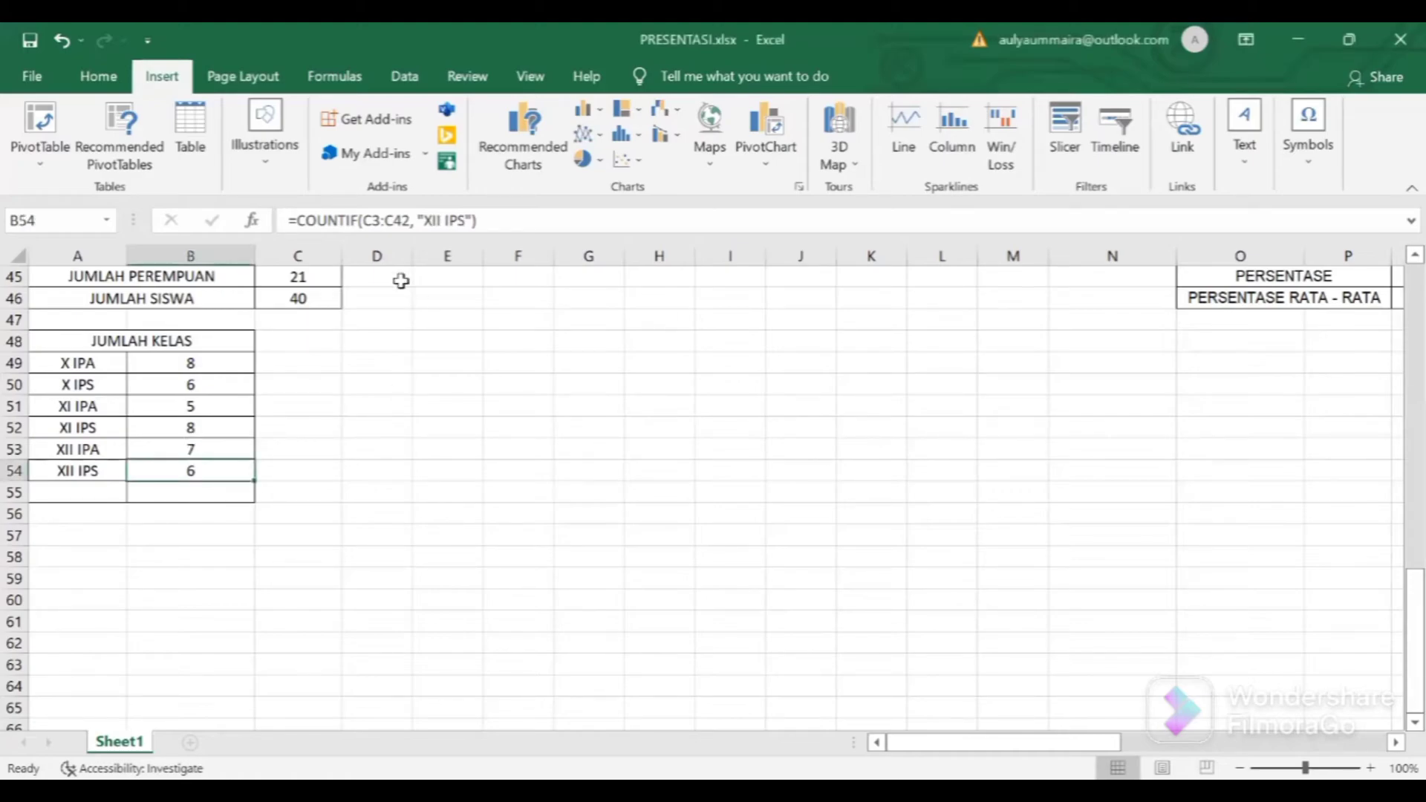
click(443, 221)
drag(425, 221, 467, 223)
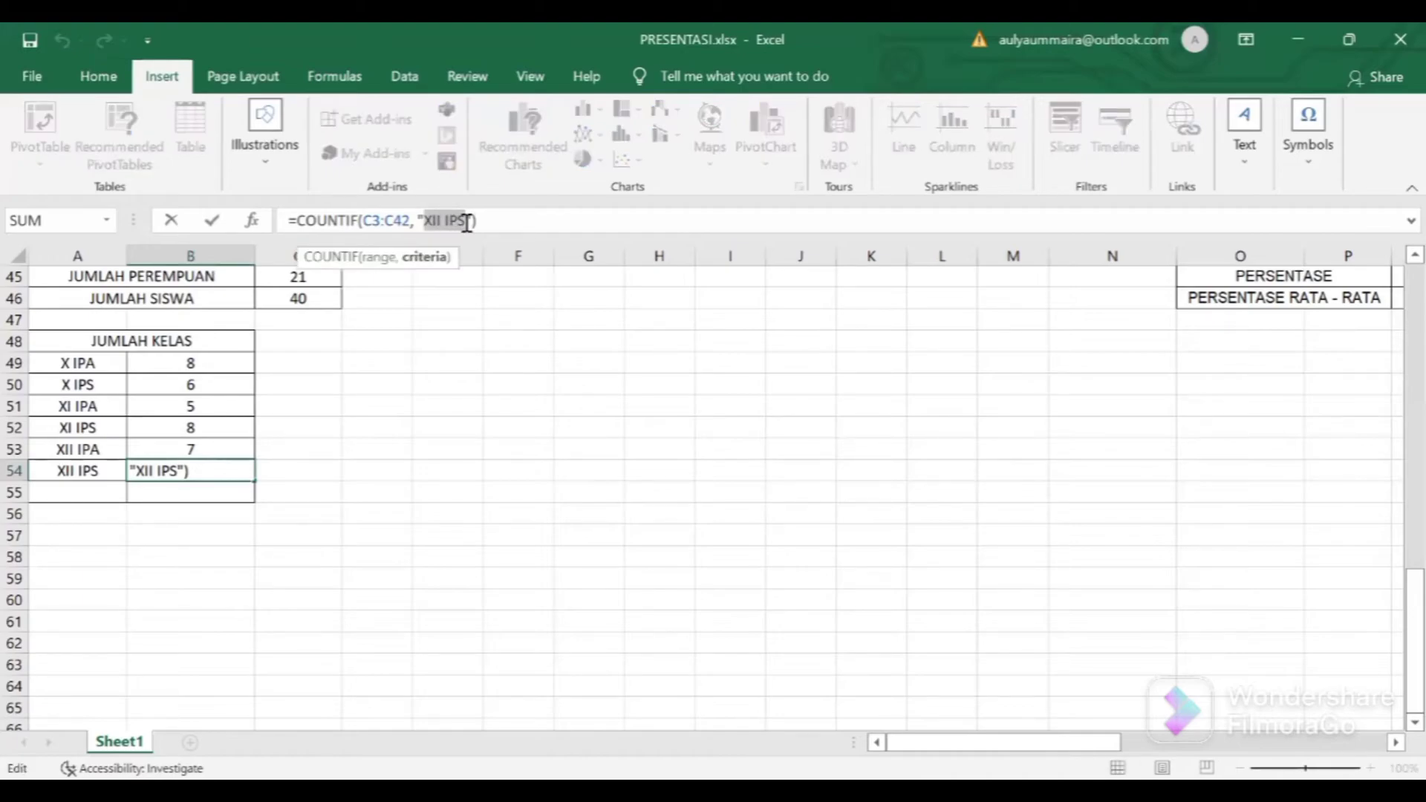
click(295, 450)
Total the class counts in cell B55 with the formula =SUM(B49:B54).
click(198, 493)
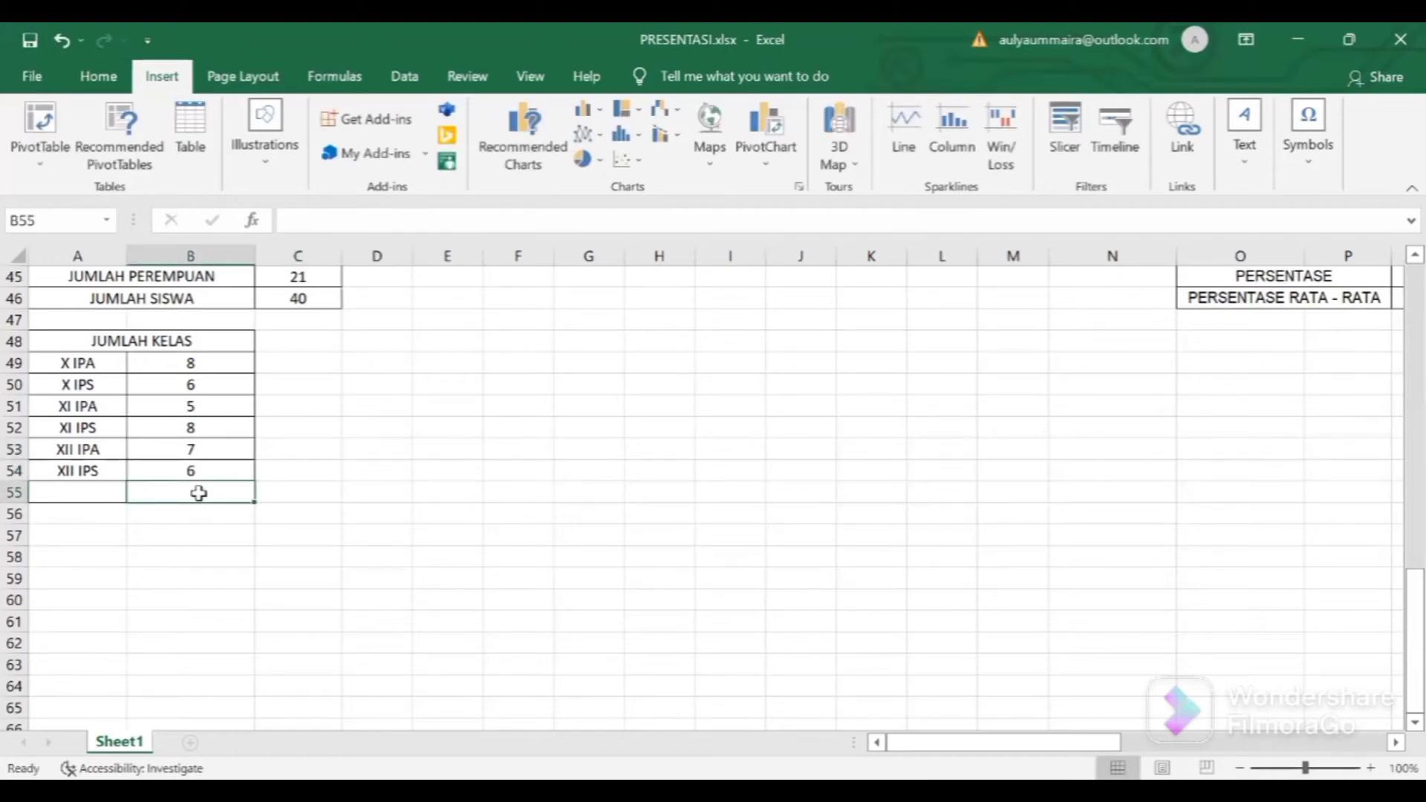
text(=)
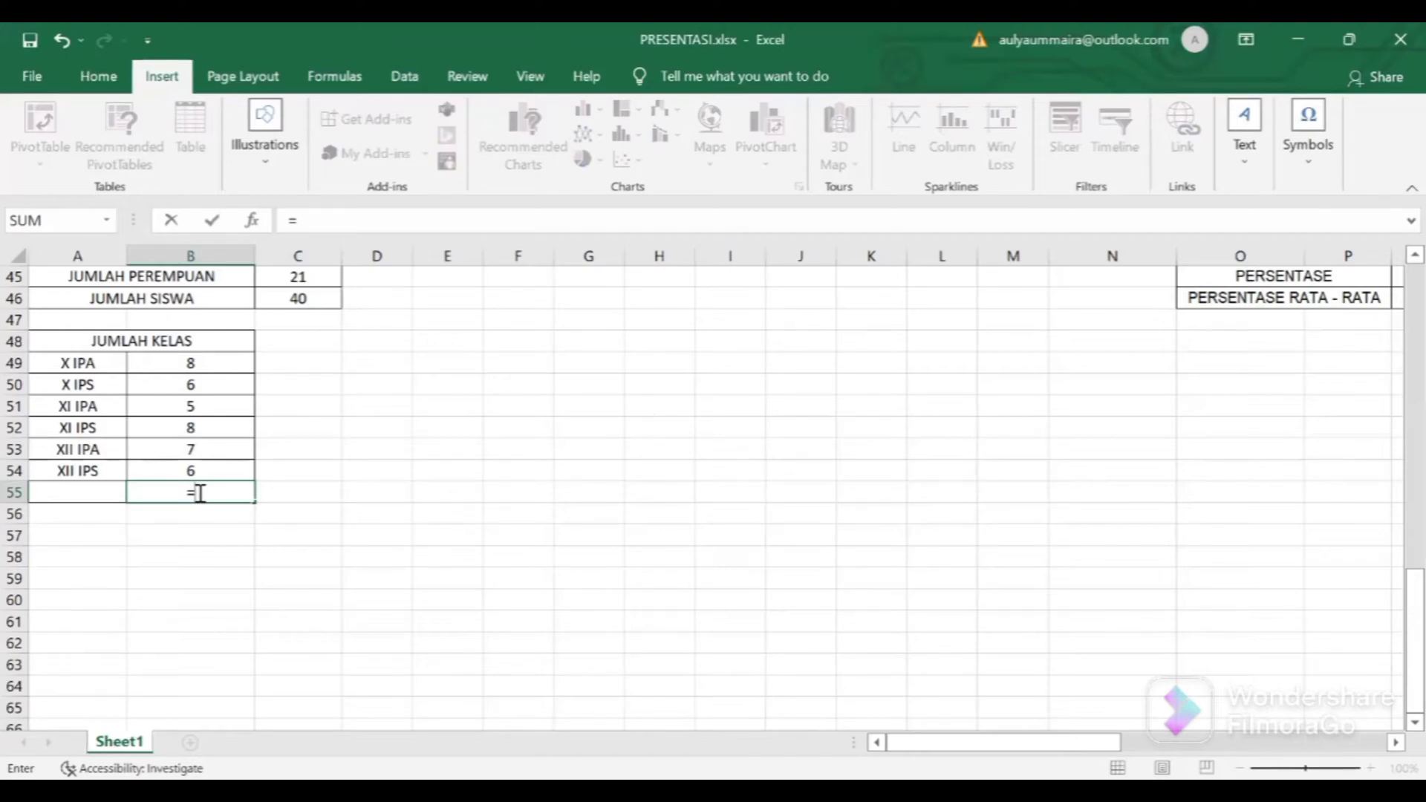
text(SUM()
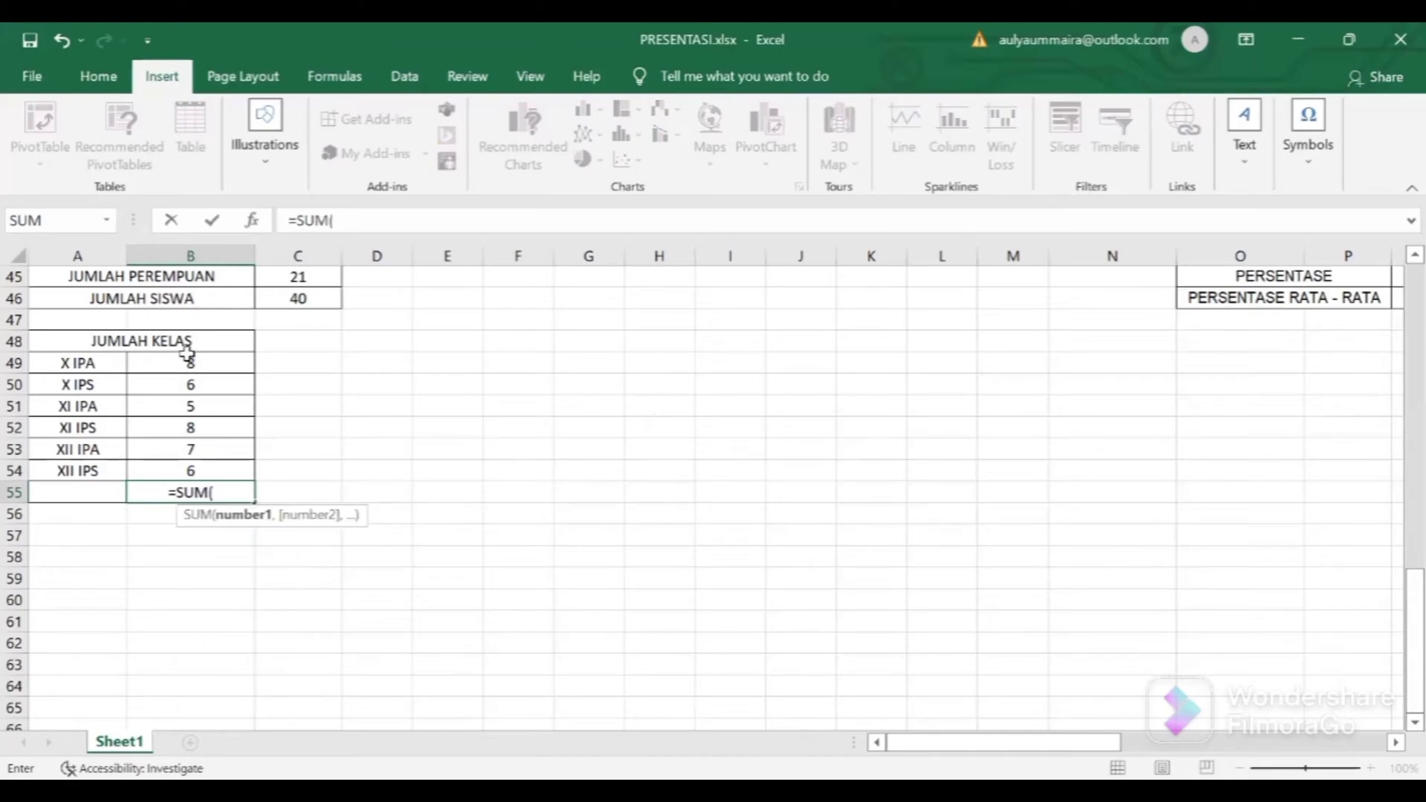
click(195, 360)
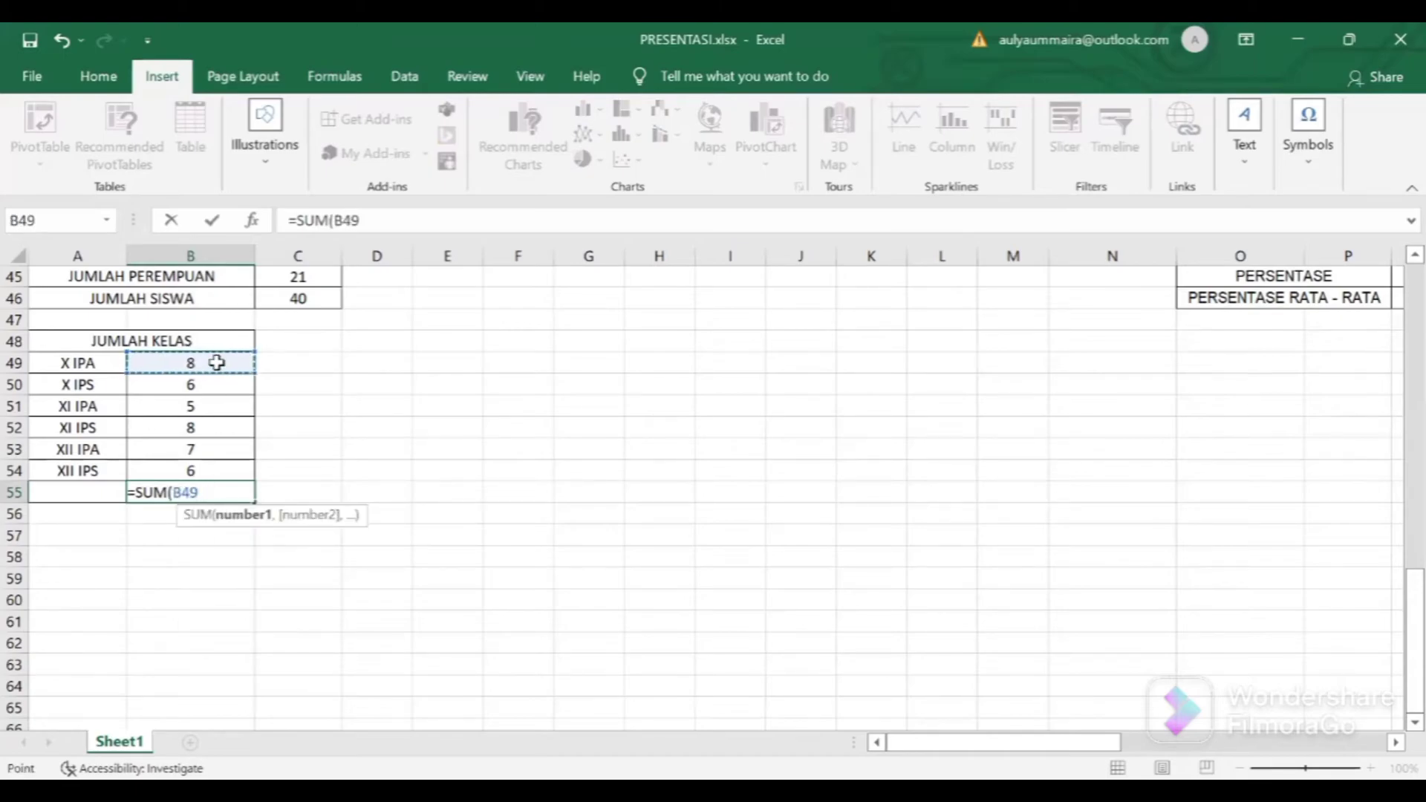
shift+click(208, 470)
key(Return)
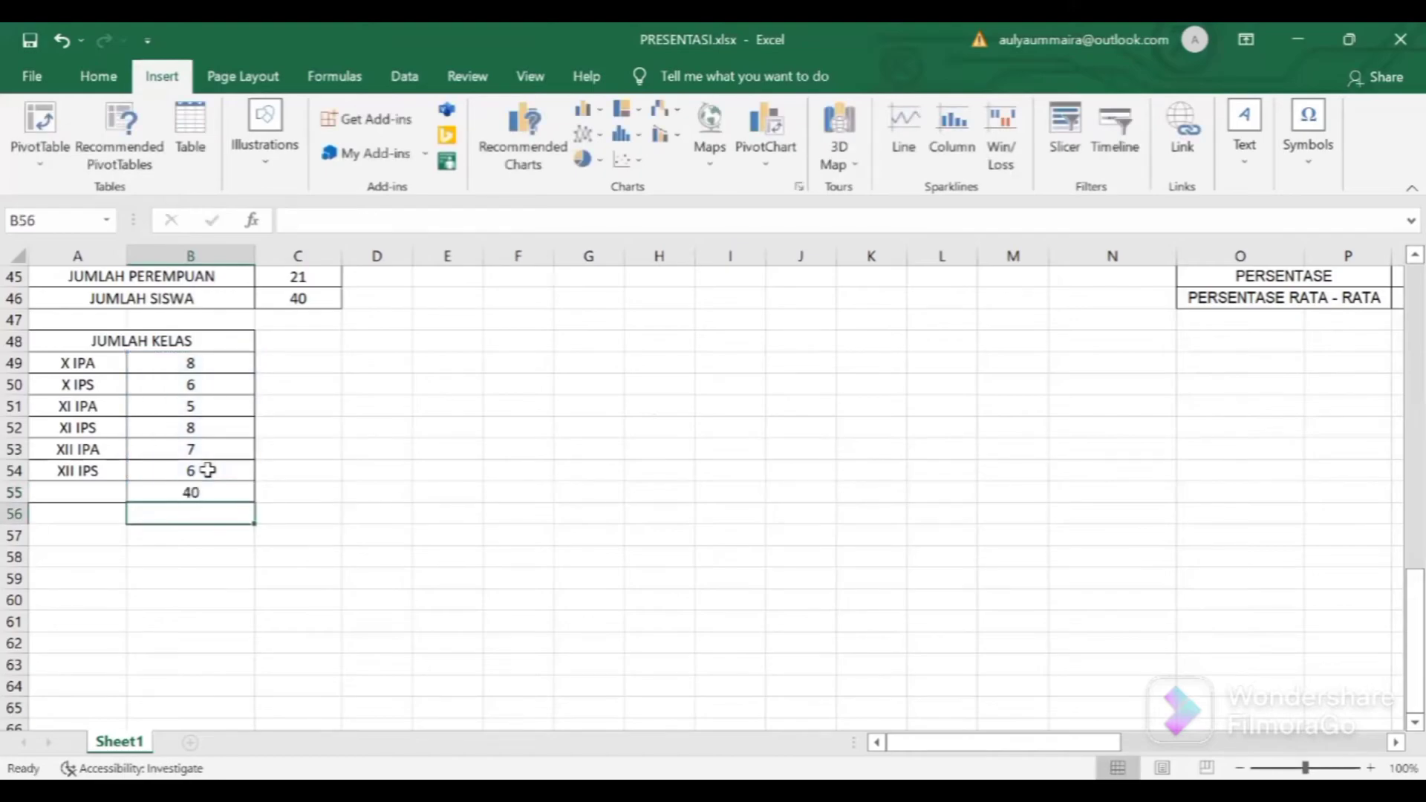
click(193, 490)
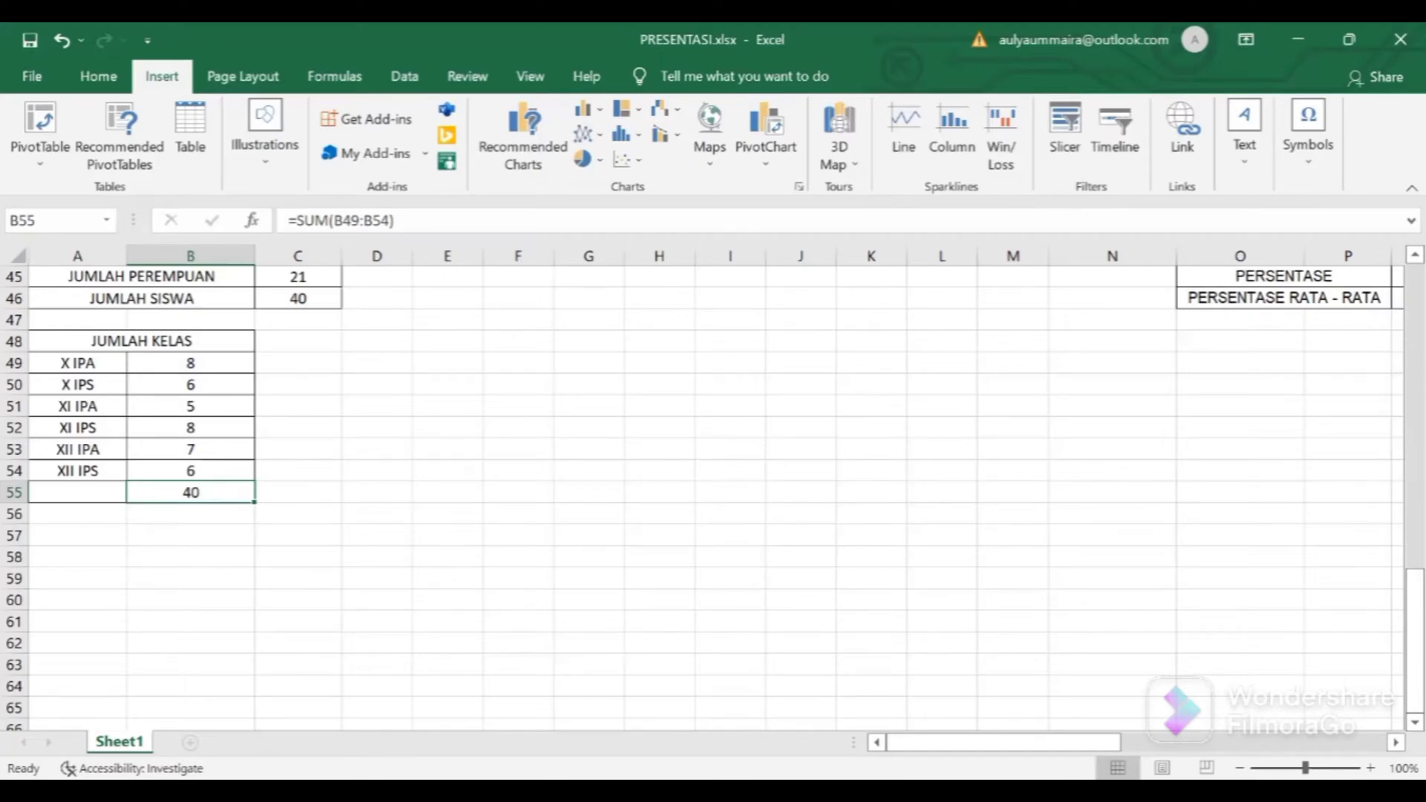
Examine the scored answer table and its JUMLAH SKOR, SKOR MAKSIMAL, PERSENTASE and PERSENTASE RATA - RATA column headings.
scroll(1082, 475, up, 2)
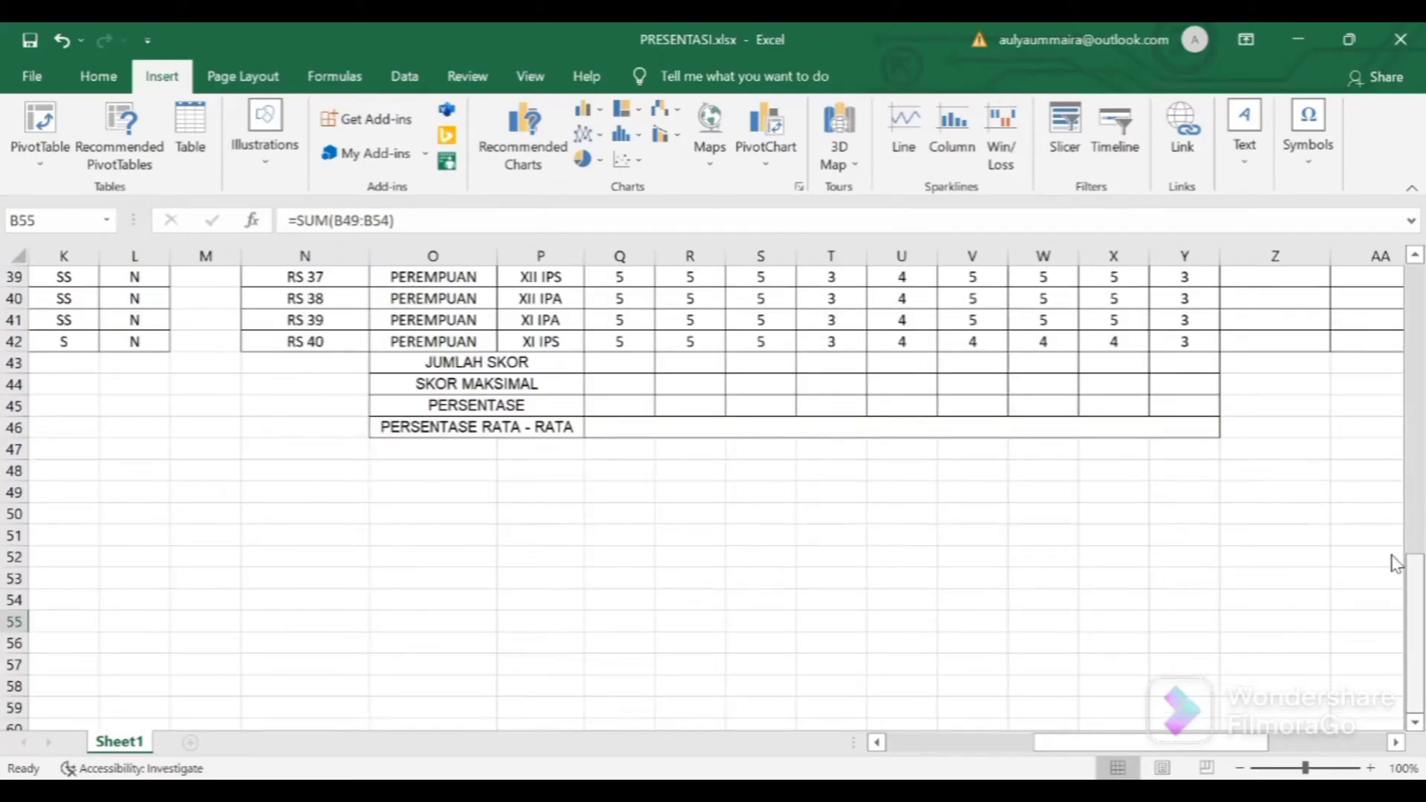
scroll(1393, 556, up, 5)
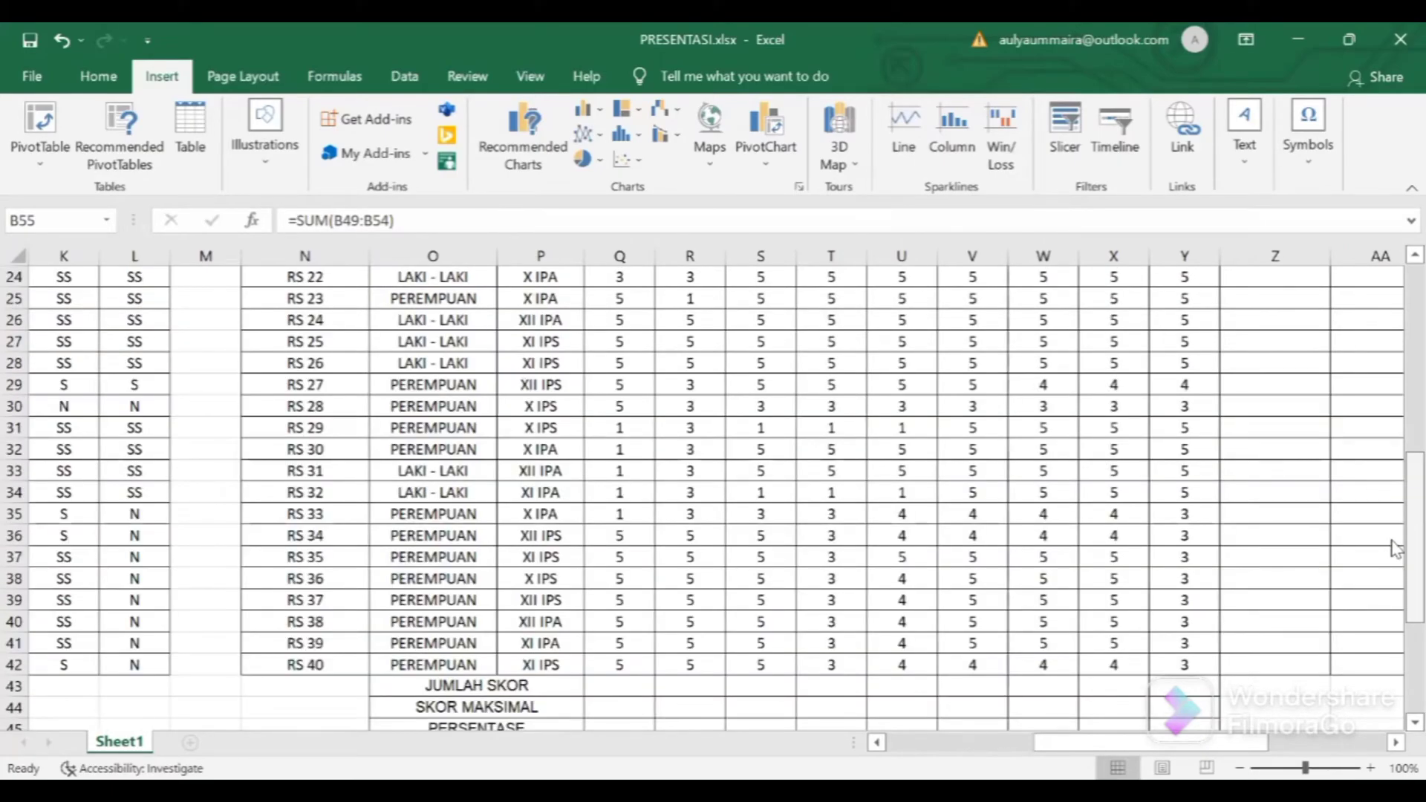
scroll(1391, 407, up, 6)
scroll(1127, 719, up, 2)
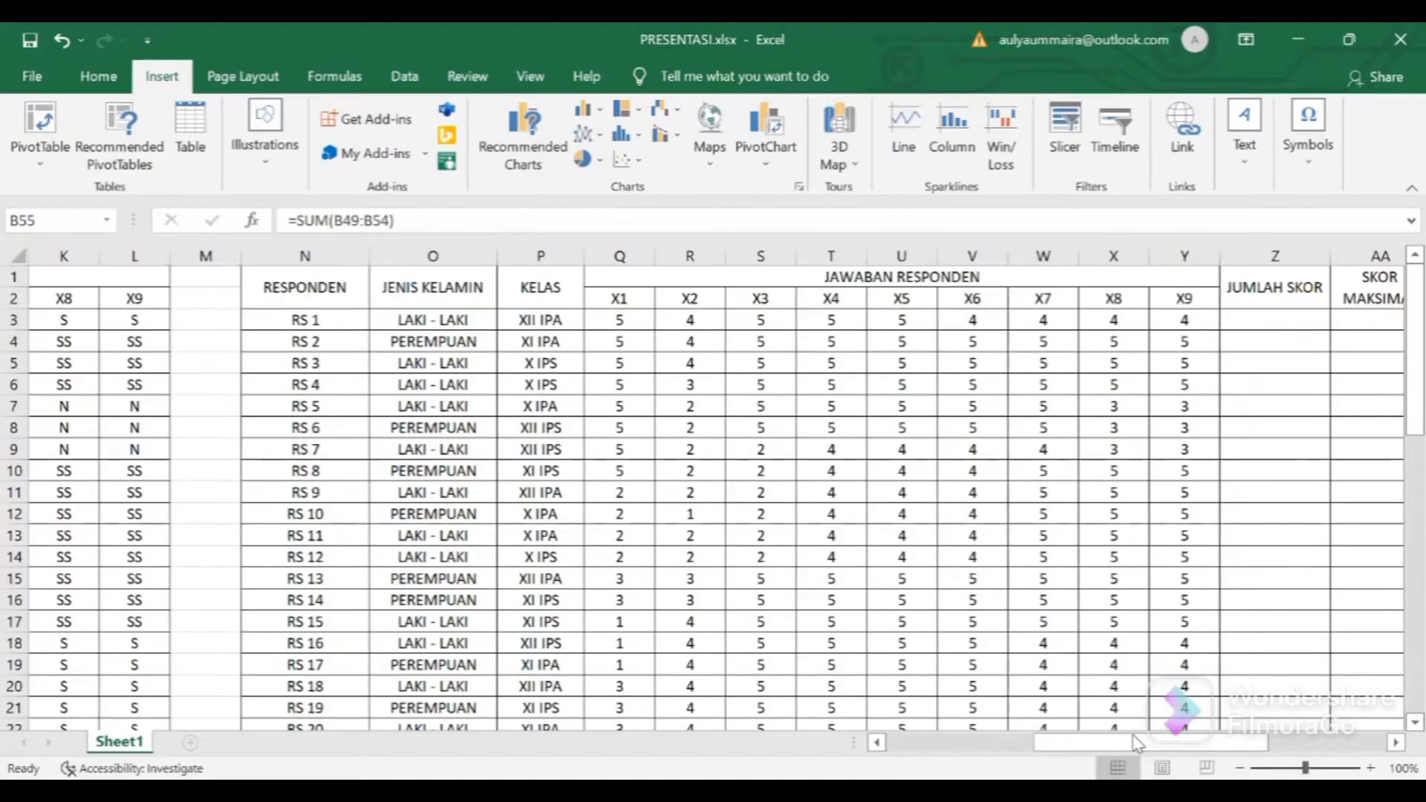
drag(1151, 742, 1255, 742)
click(637, 292)
click(724, 278)
click(845, 292)
click(922, 276)
click(678, 286)
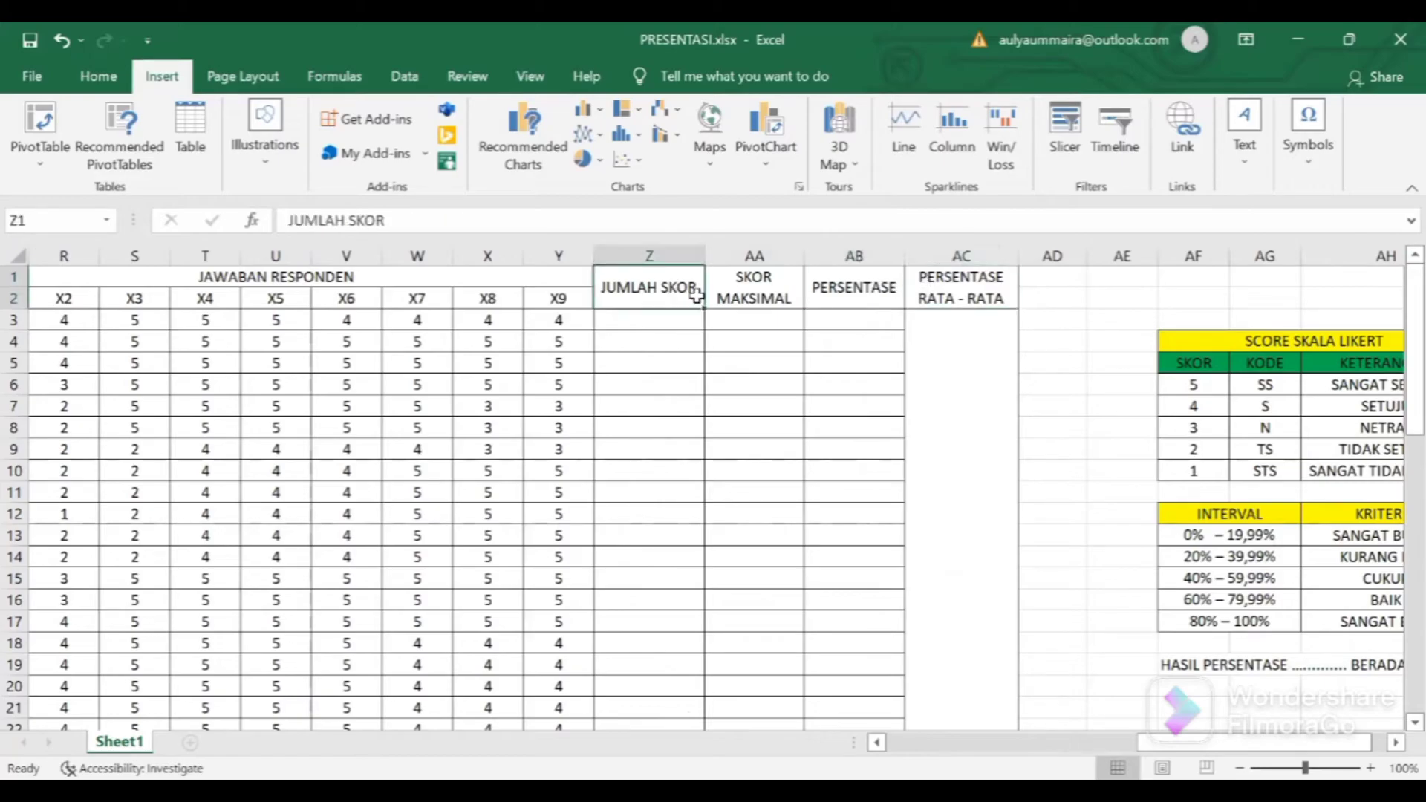
click(756, 297)
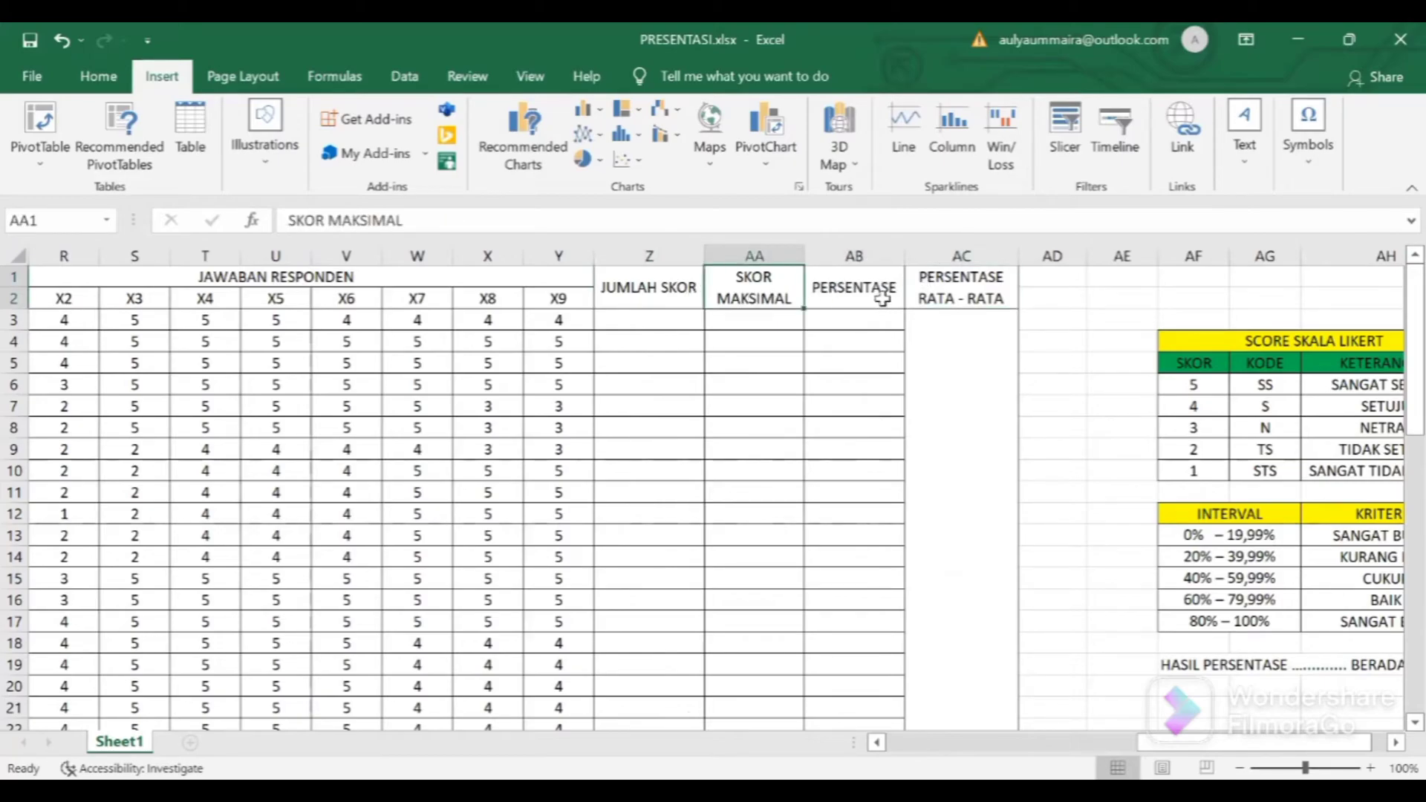
click(881, 290)
click(945, 297)
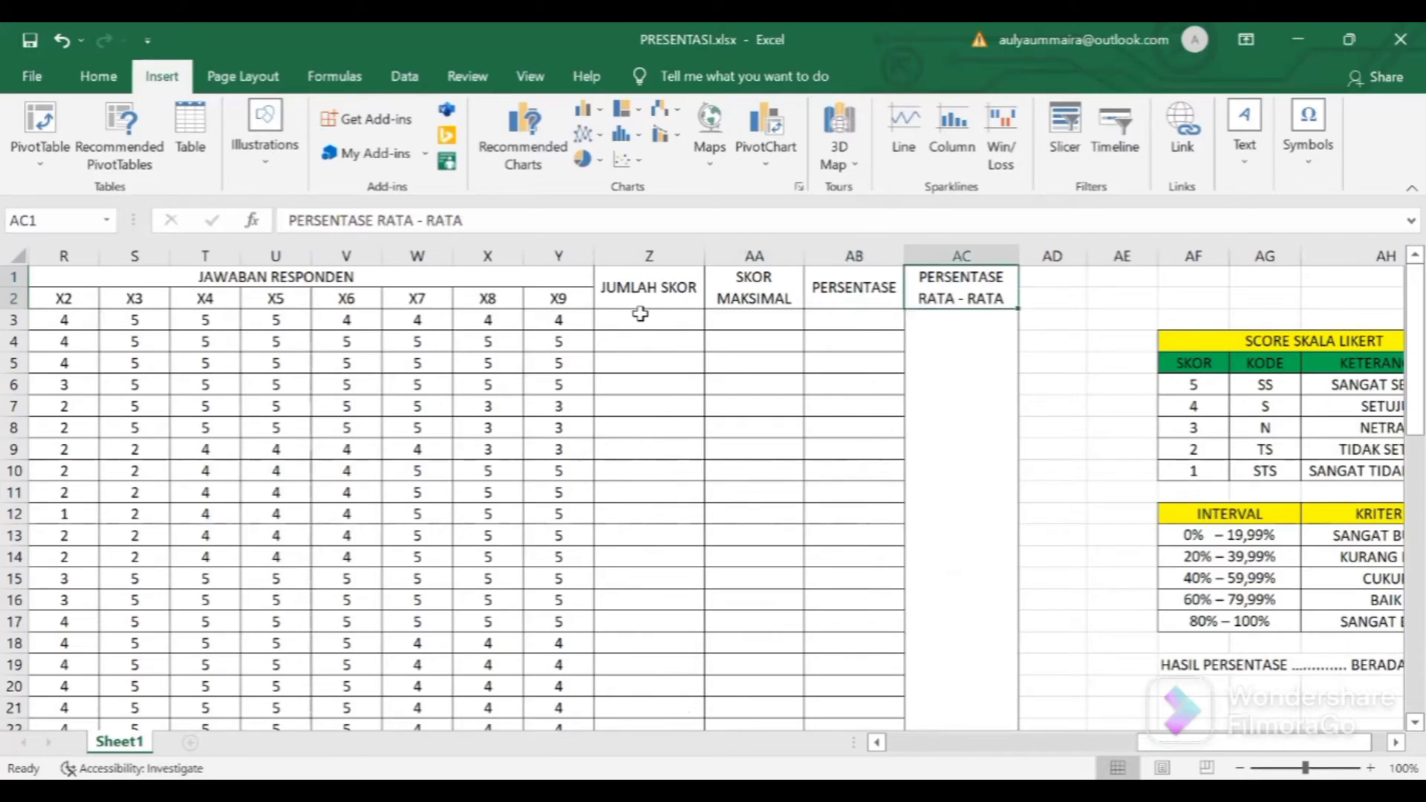
Total the first respondent's X1 to X9 answers in cell Z3 with the formula =SUM(Q3:Y3).
click(640, 314)
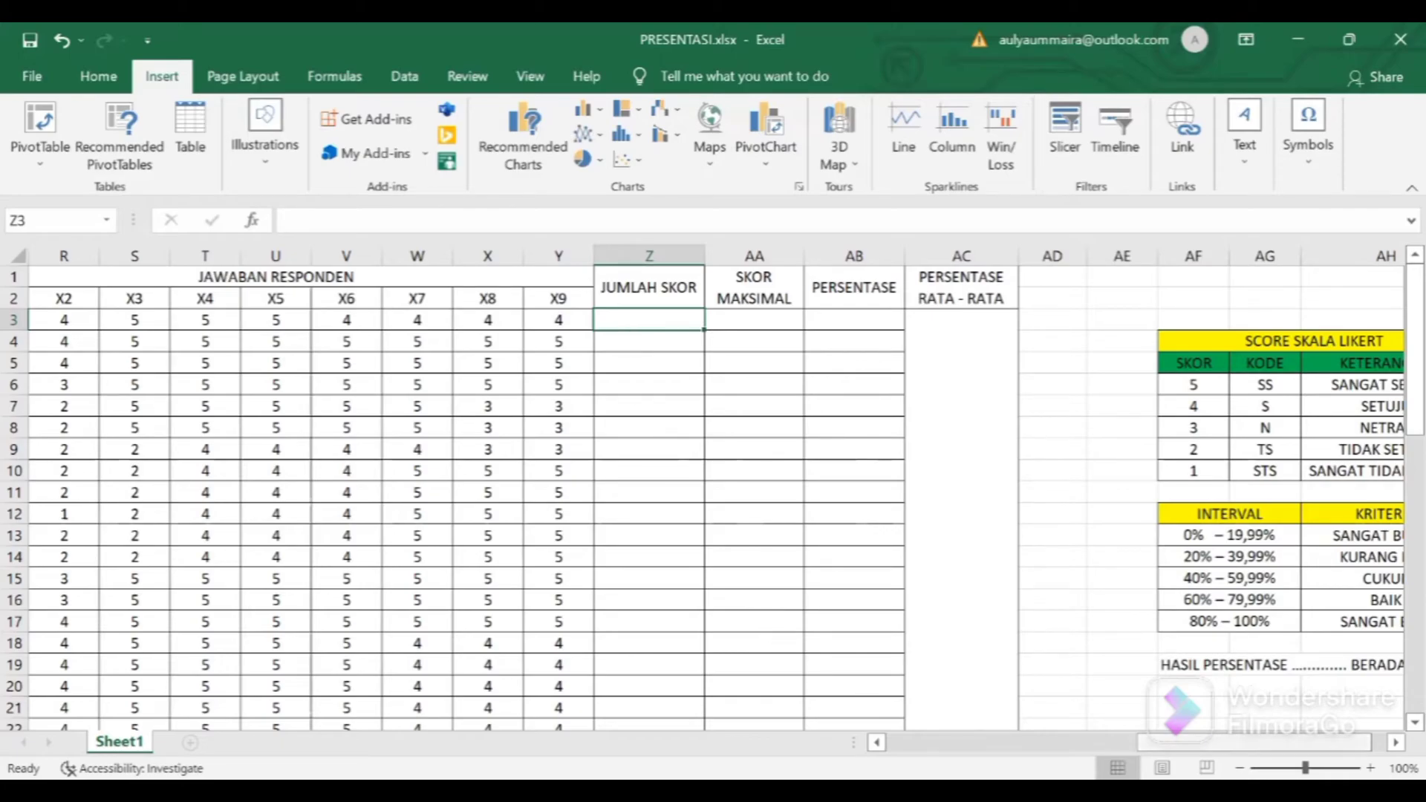
drag(1255, 742, 1164, 742)
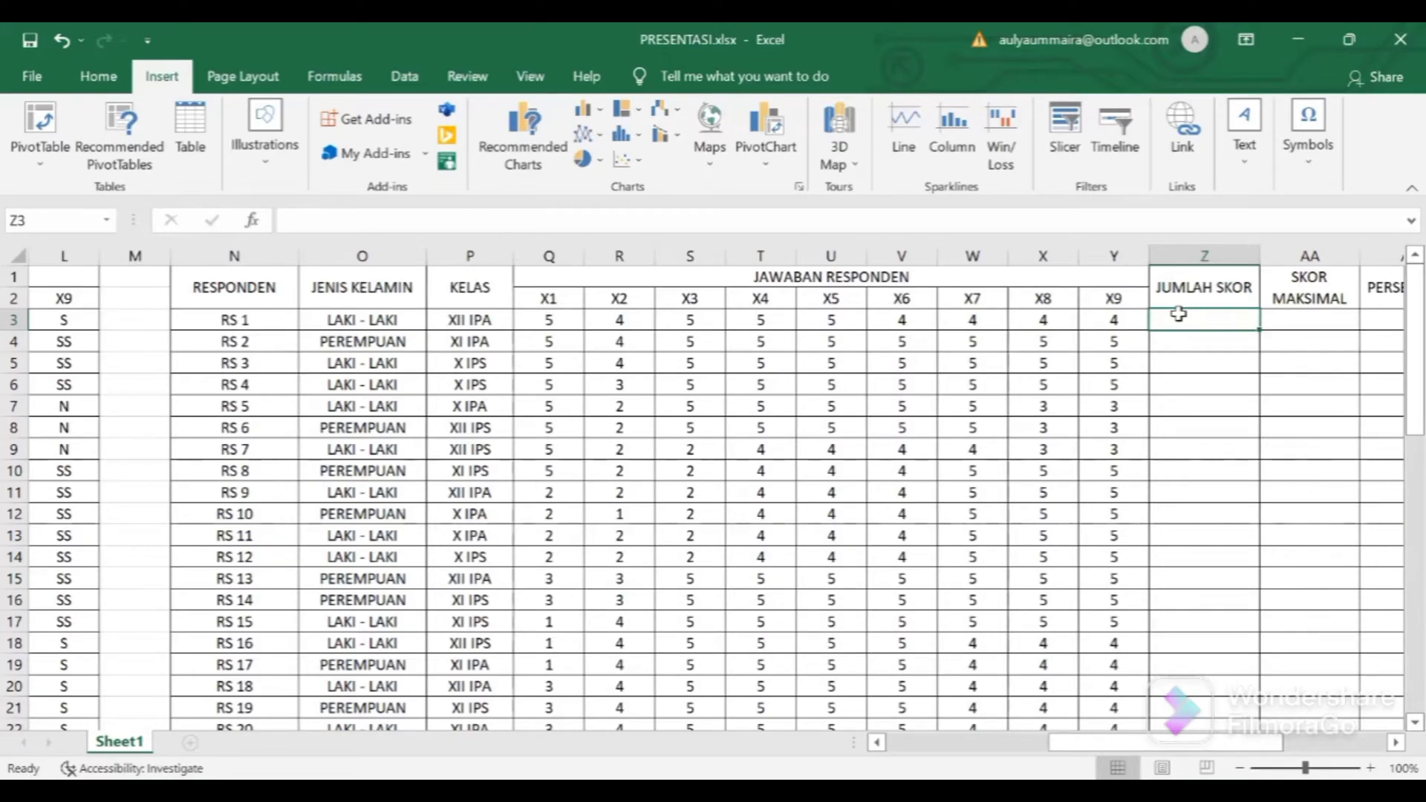
text(=)
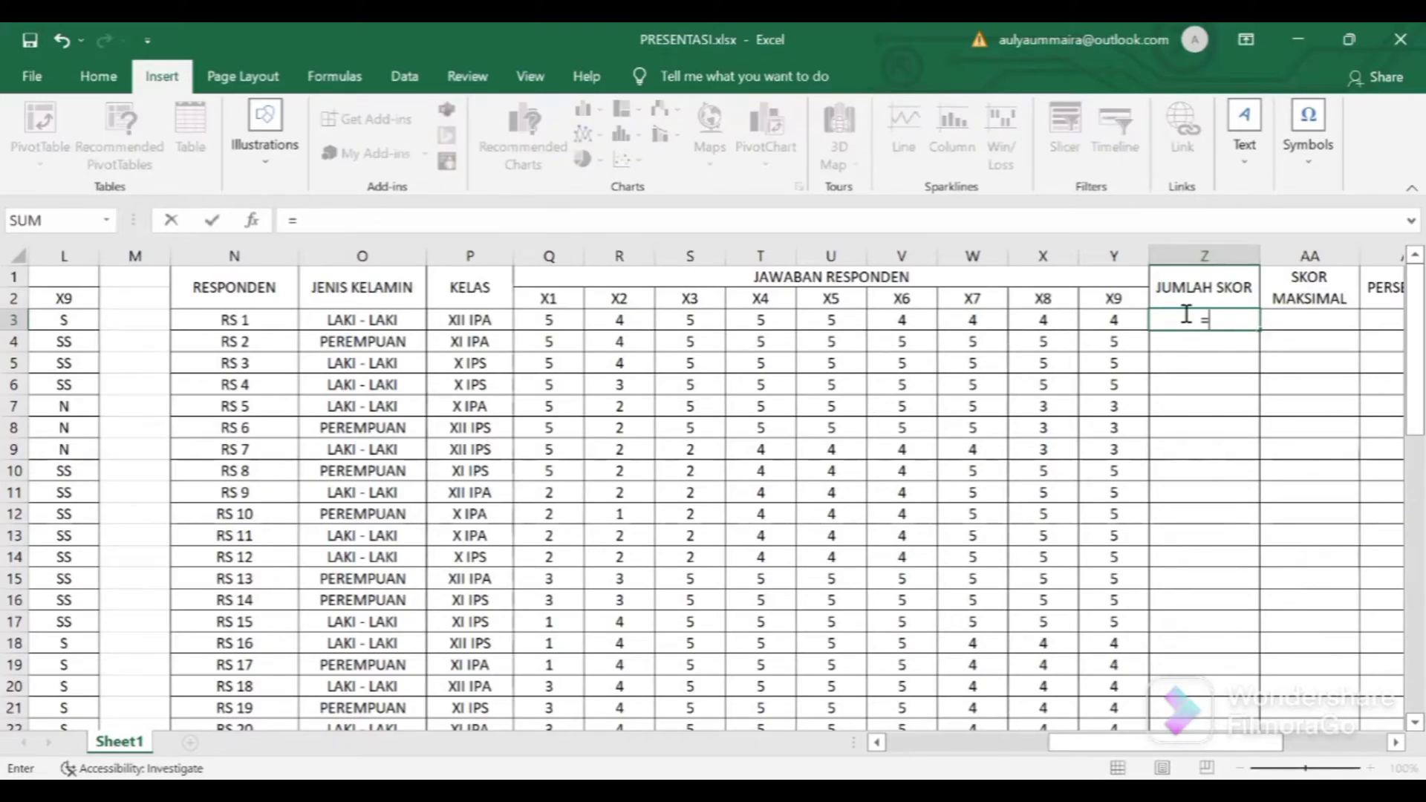
text(SUM)
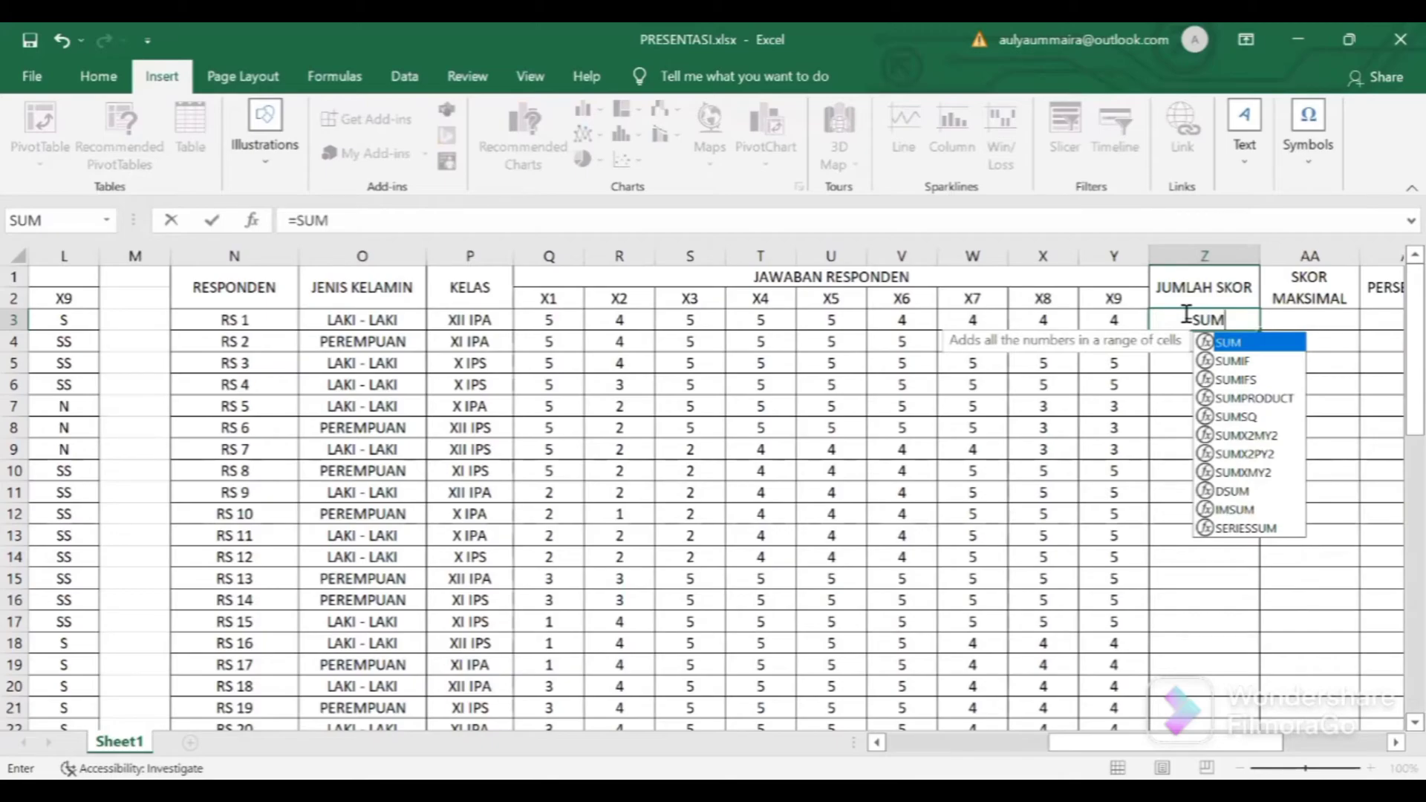
text(()
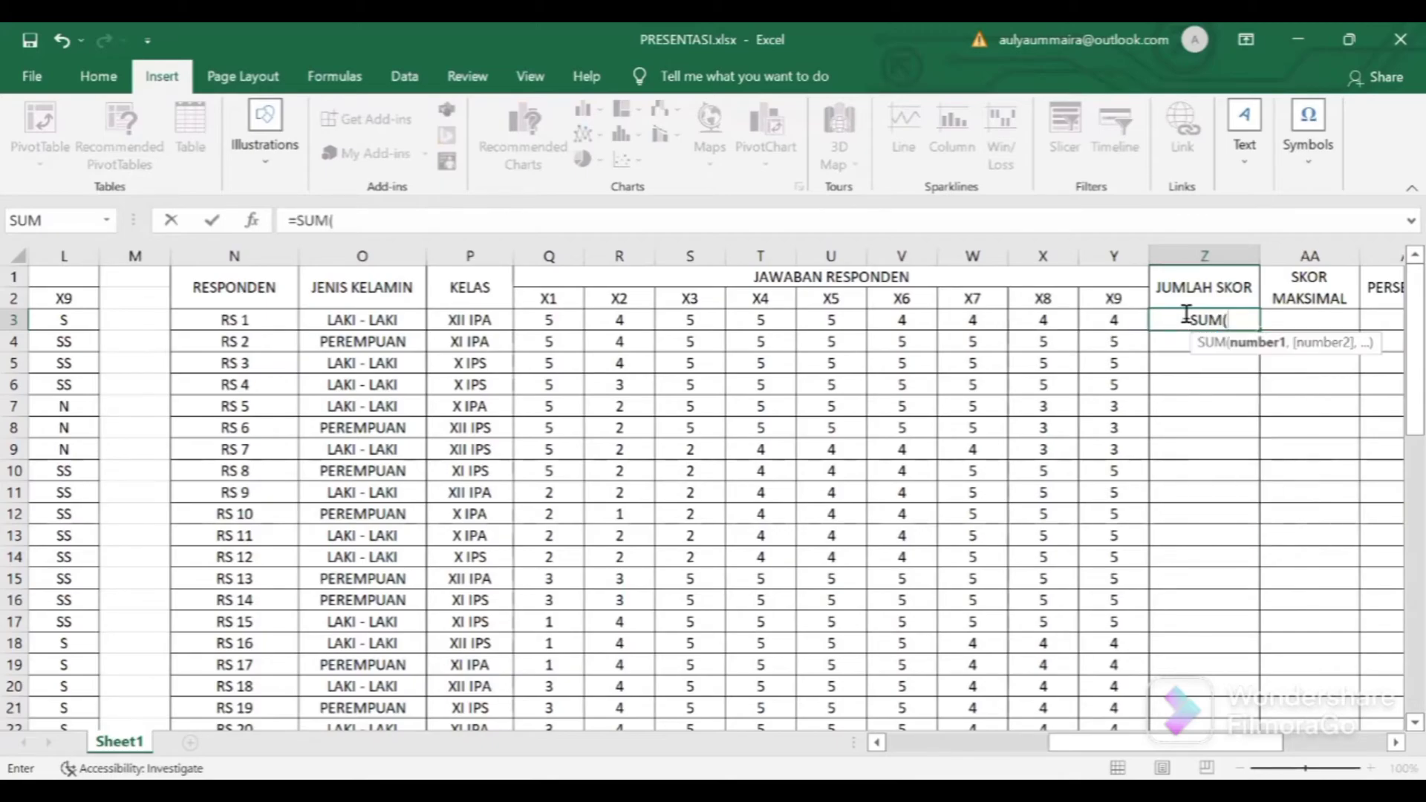
click(581, 320)
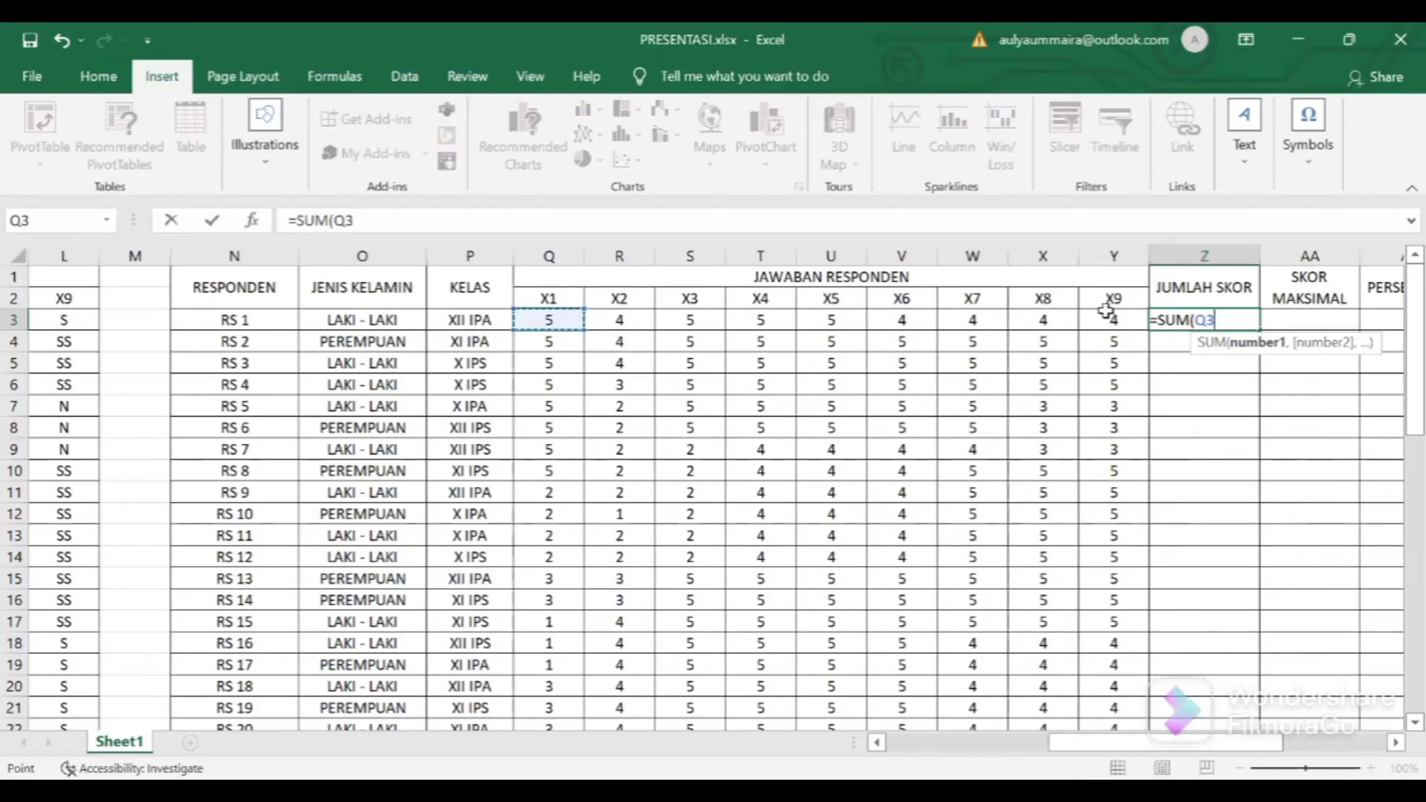
shift+click(1105, 311)
key(Return)
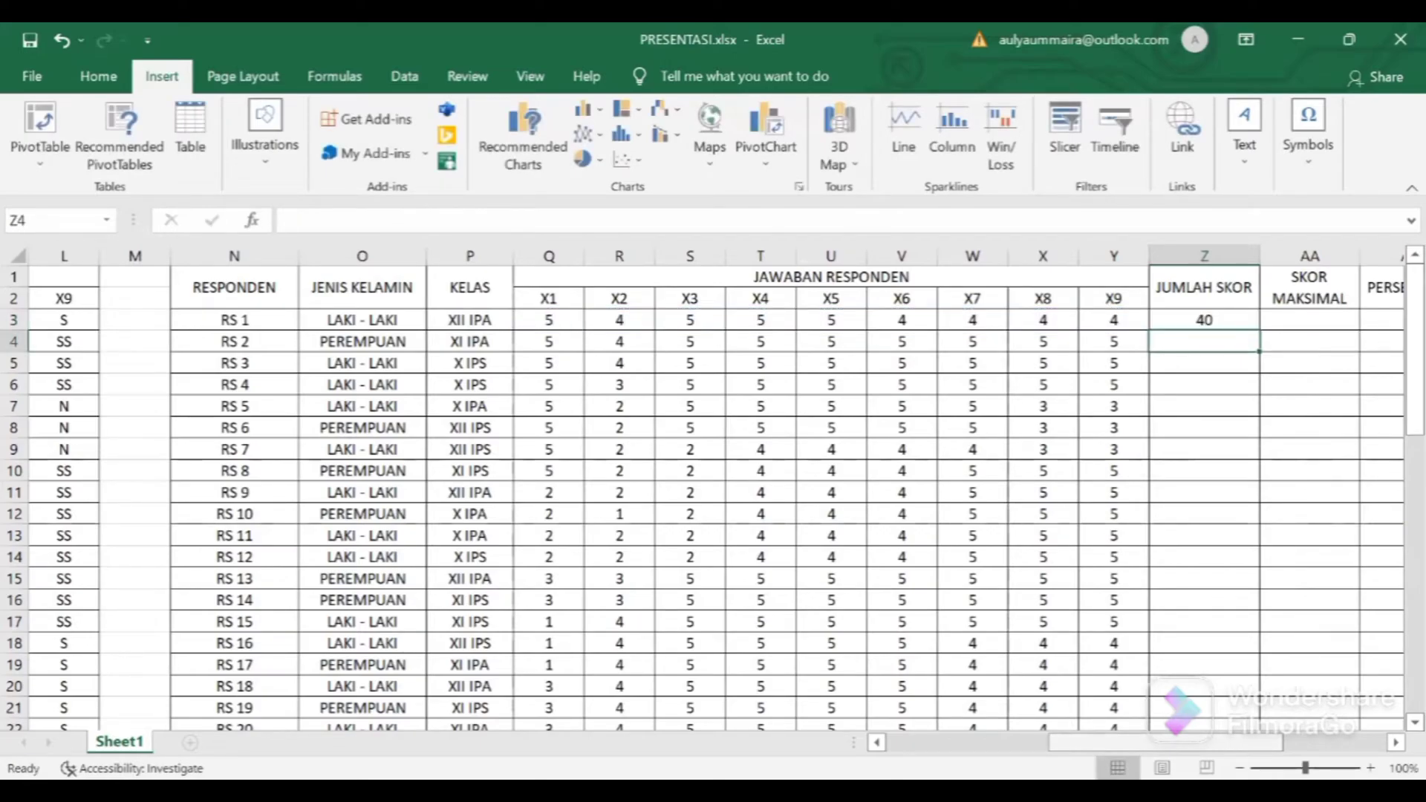
Fill the SUM formula from Z3 down the JUMLAH SKOR column to row 42.
scroll(881, 325, right, 4)
click(853, 319)
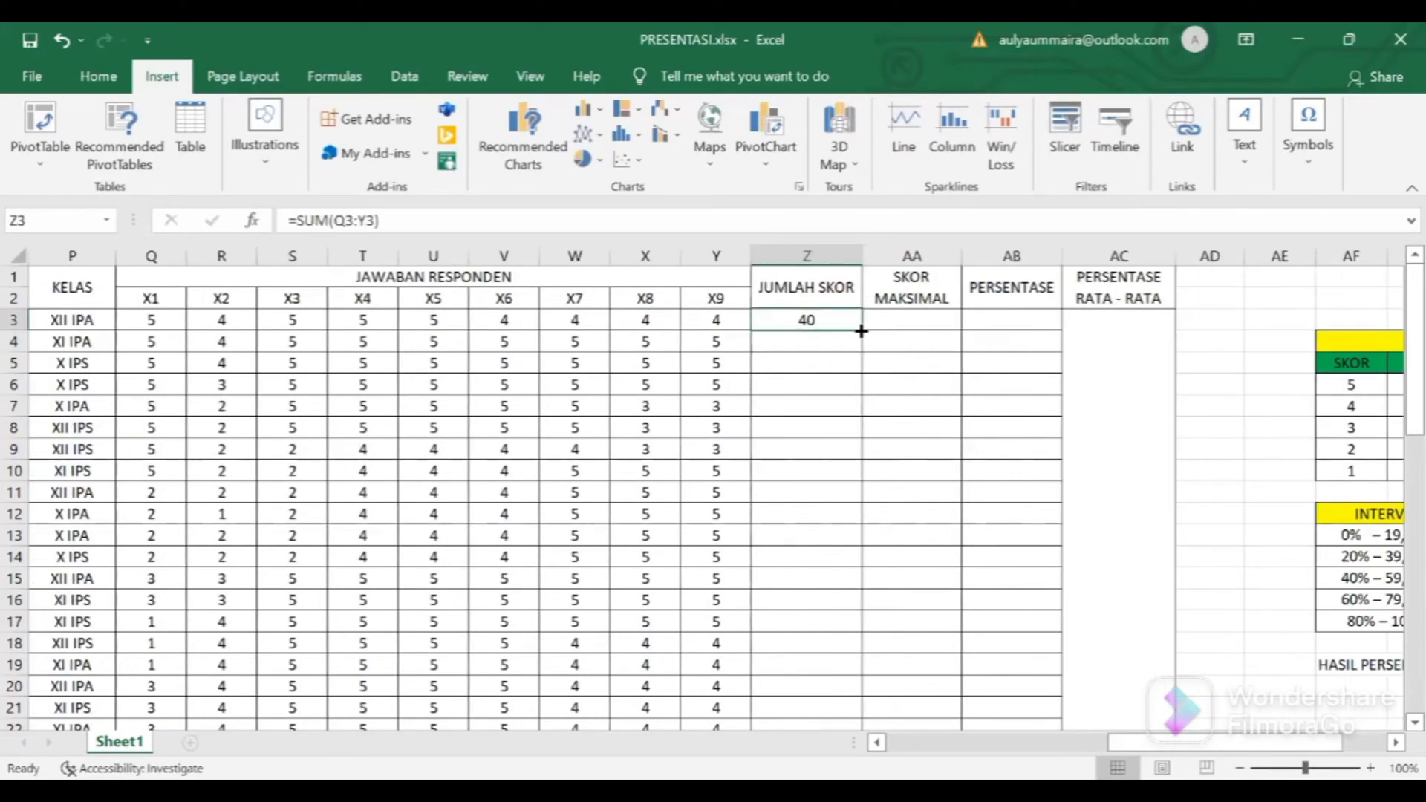
drag(862, 330, 844, 627)
Calculate the first respondent's SKOR MAKSIMAL in AA3 with the formula =5*9, the highest Likert score times the number of questions.
scroll(924, 505, up, 5)
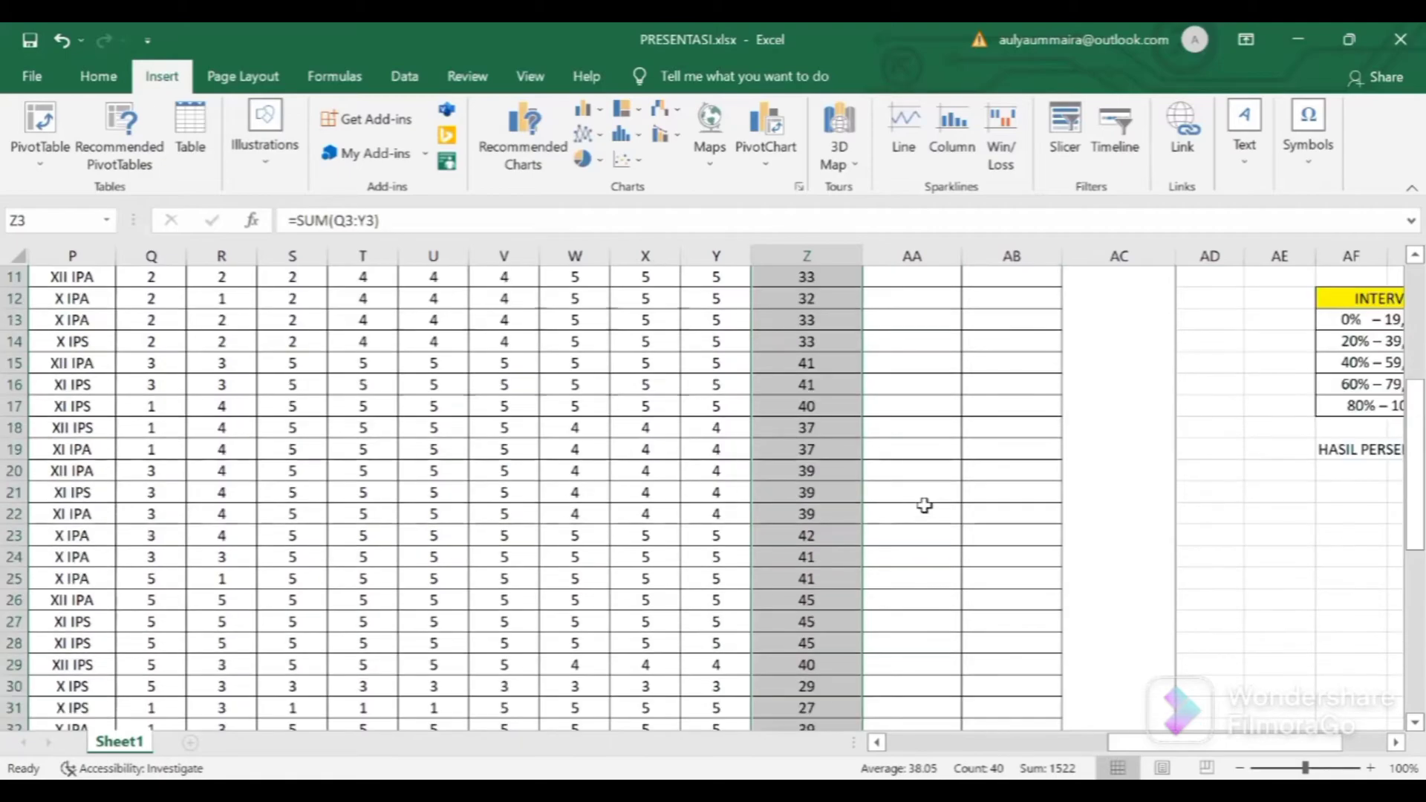
scroll(924, 505, up, 3)
click(919, 319)
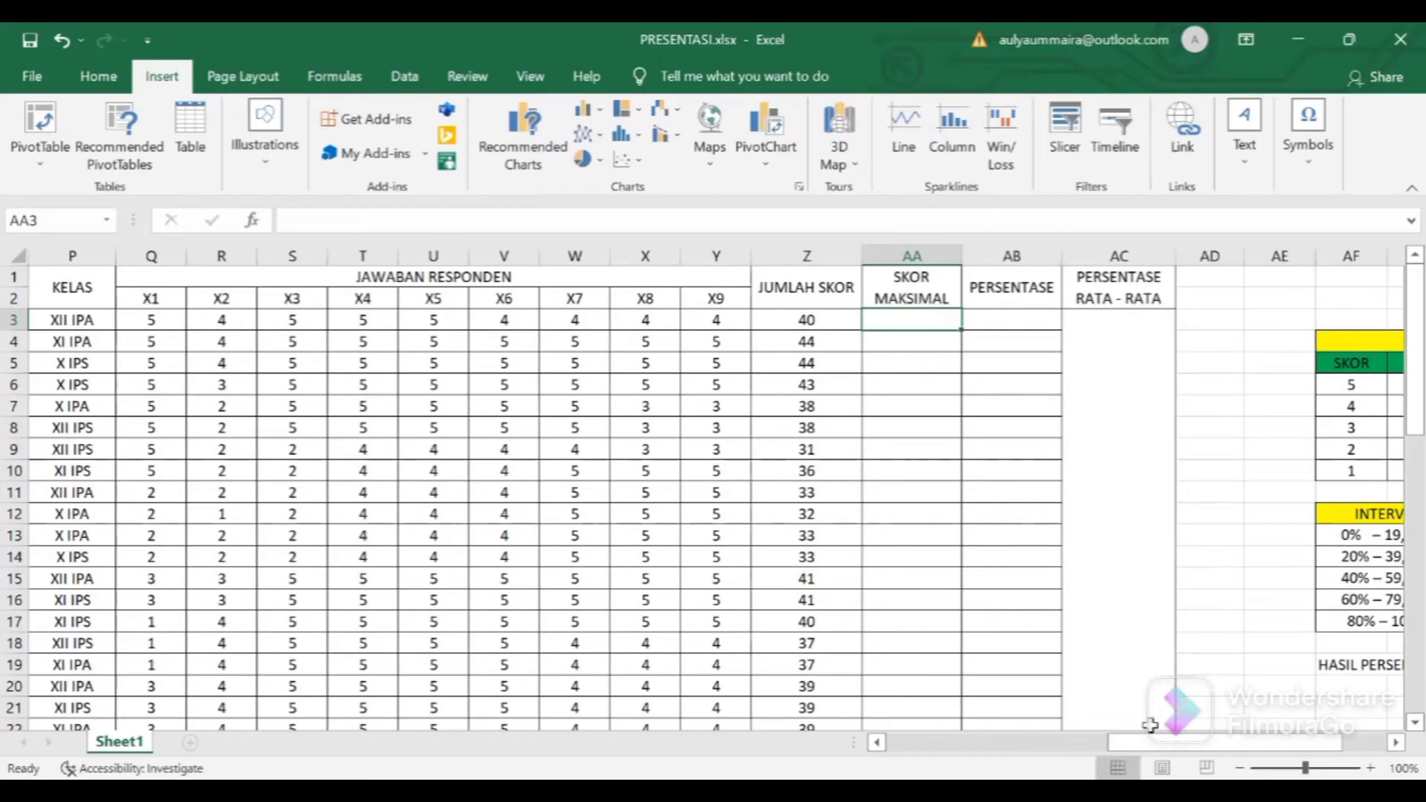
scroll(713, 483, right, 3)
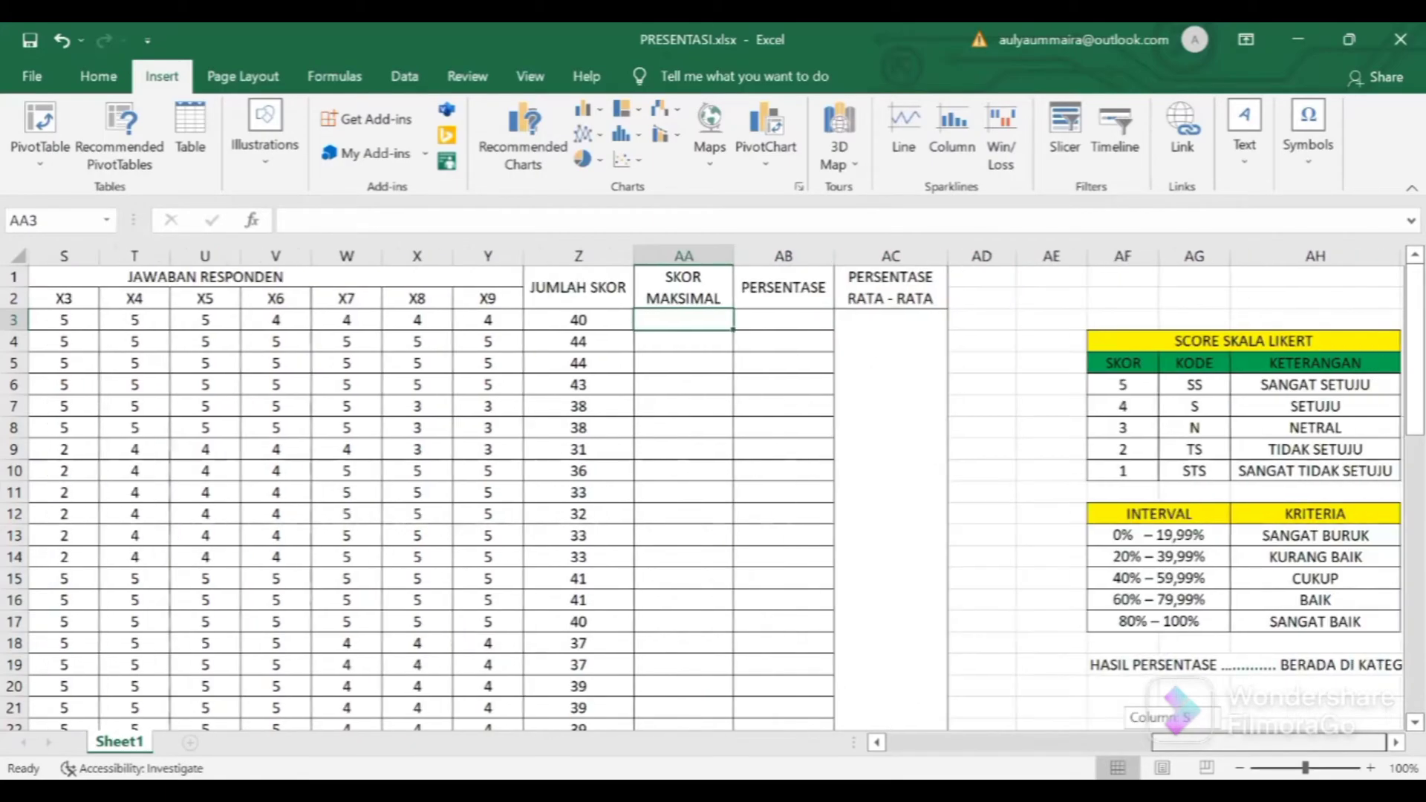
click(1123, 470)
click(1126, 380)
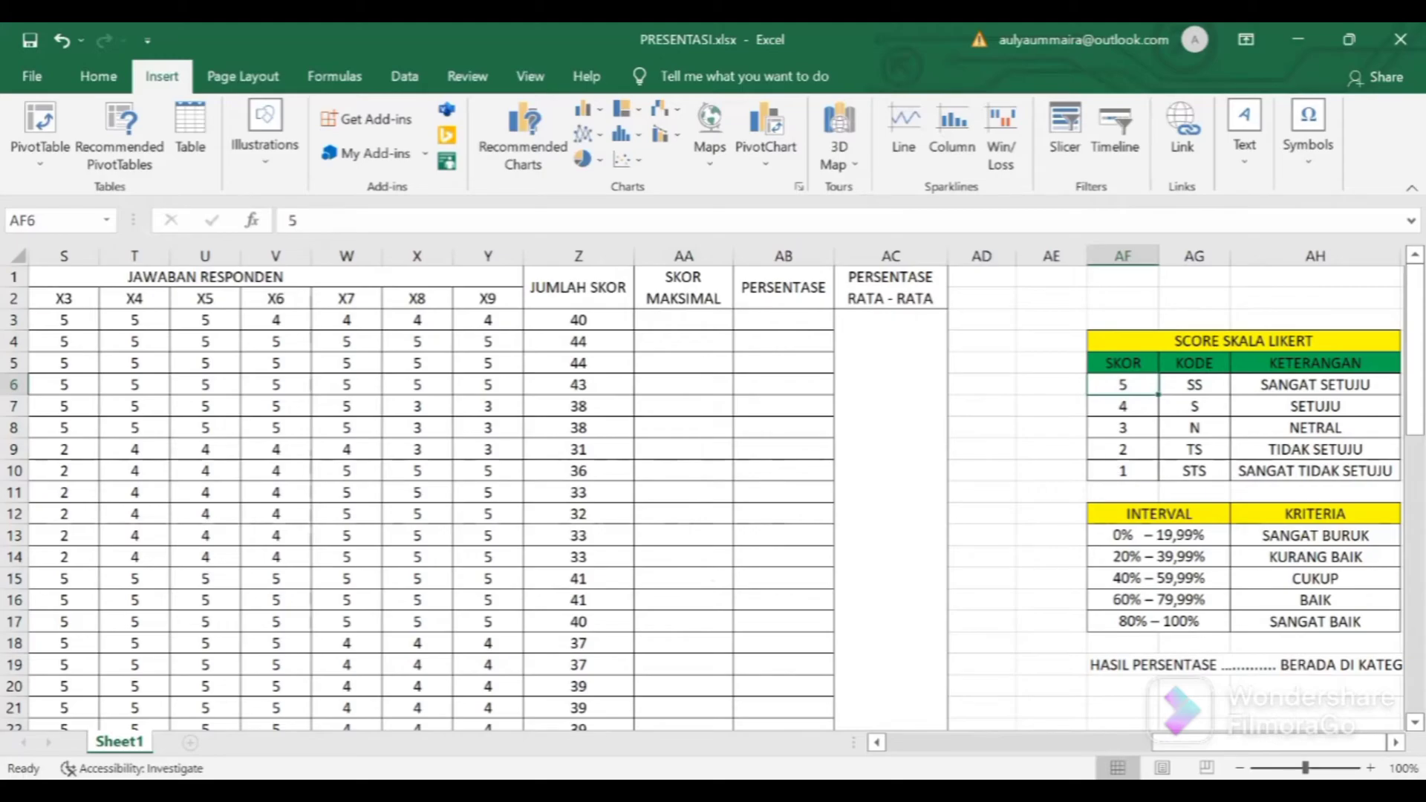
click(652, 318)
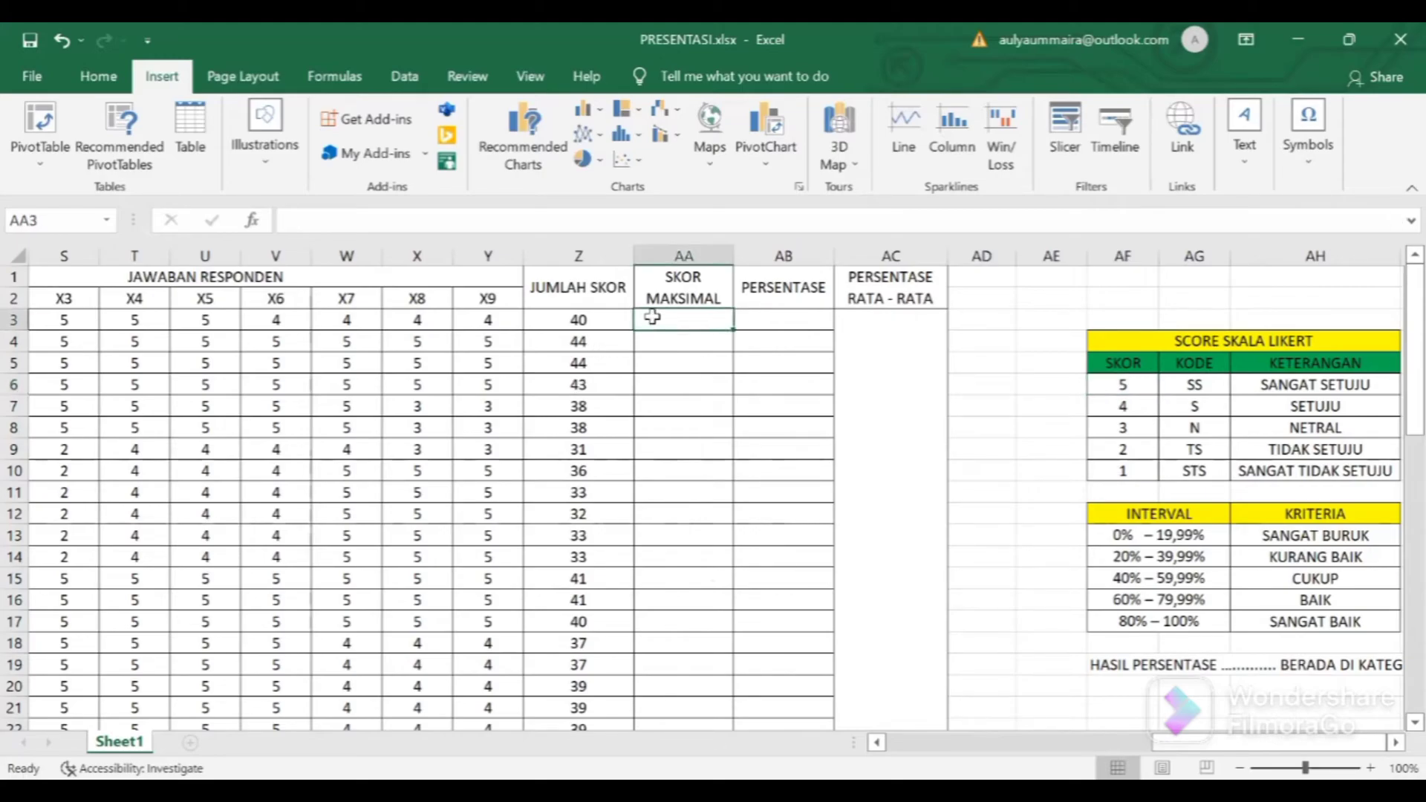
text(=5*)
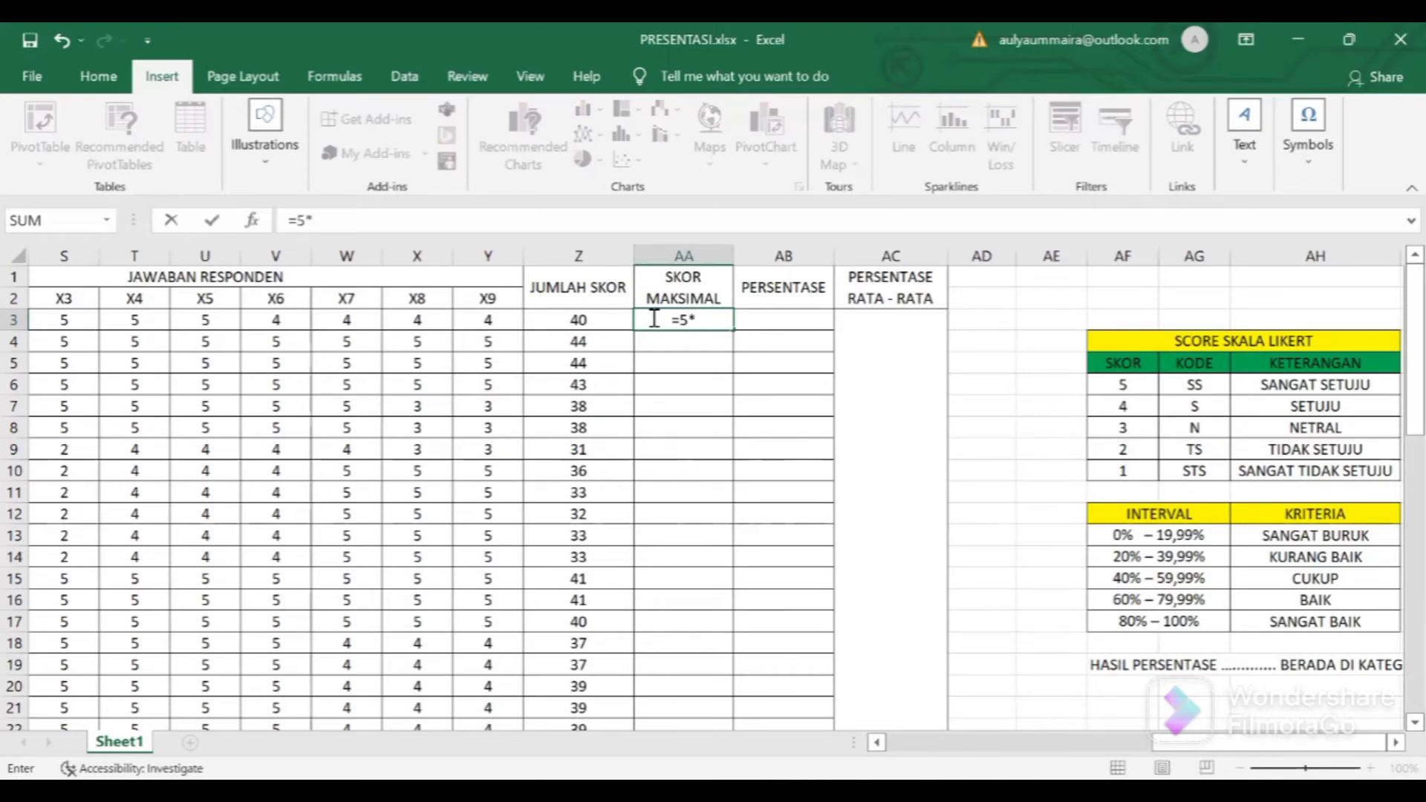
text(9)
click(505, 298)
click(685, 317)
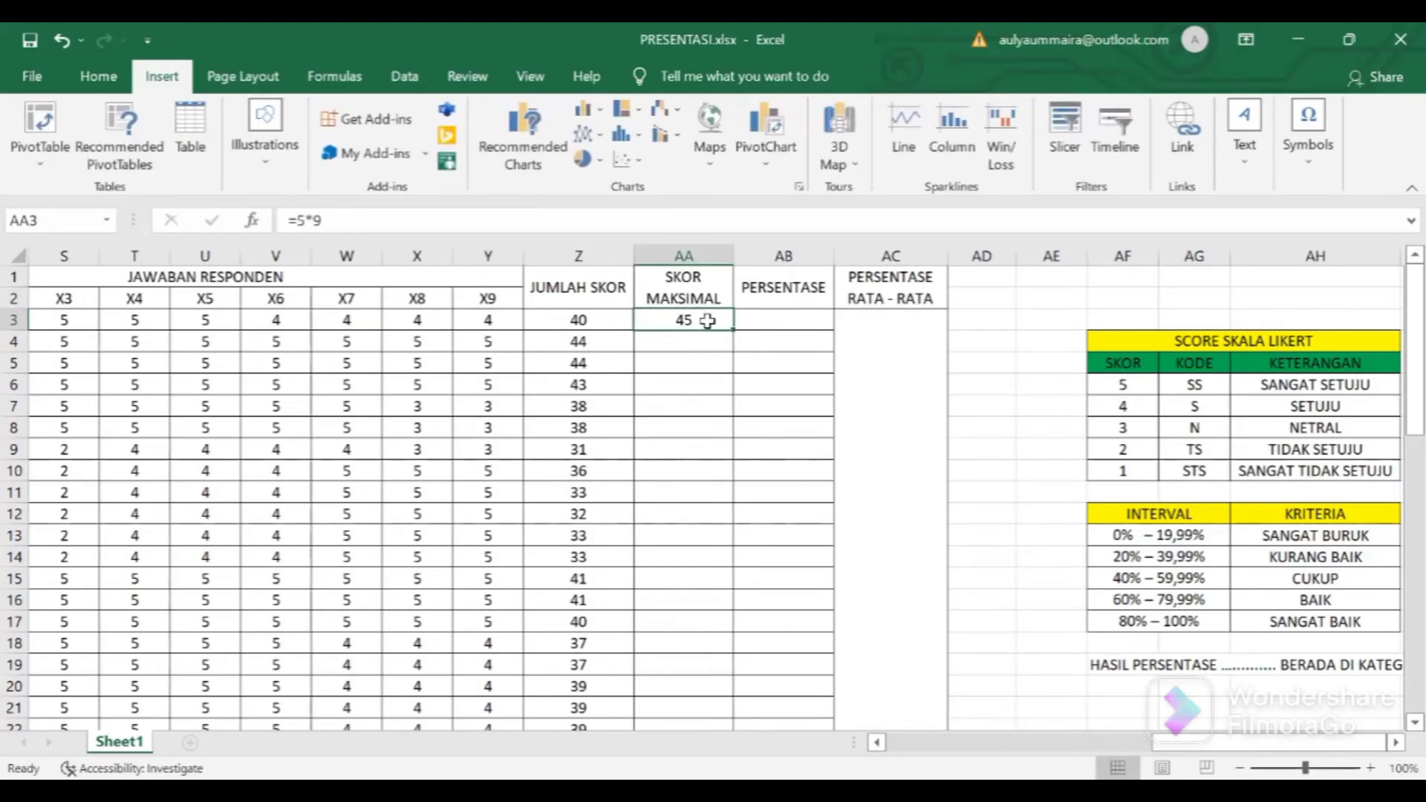
Fill the =5*9 formula from AA3 down the SKOR MAKSIMAL column to row 42.
double_click(703, 322)
key(Escape)
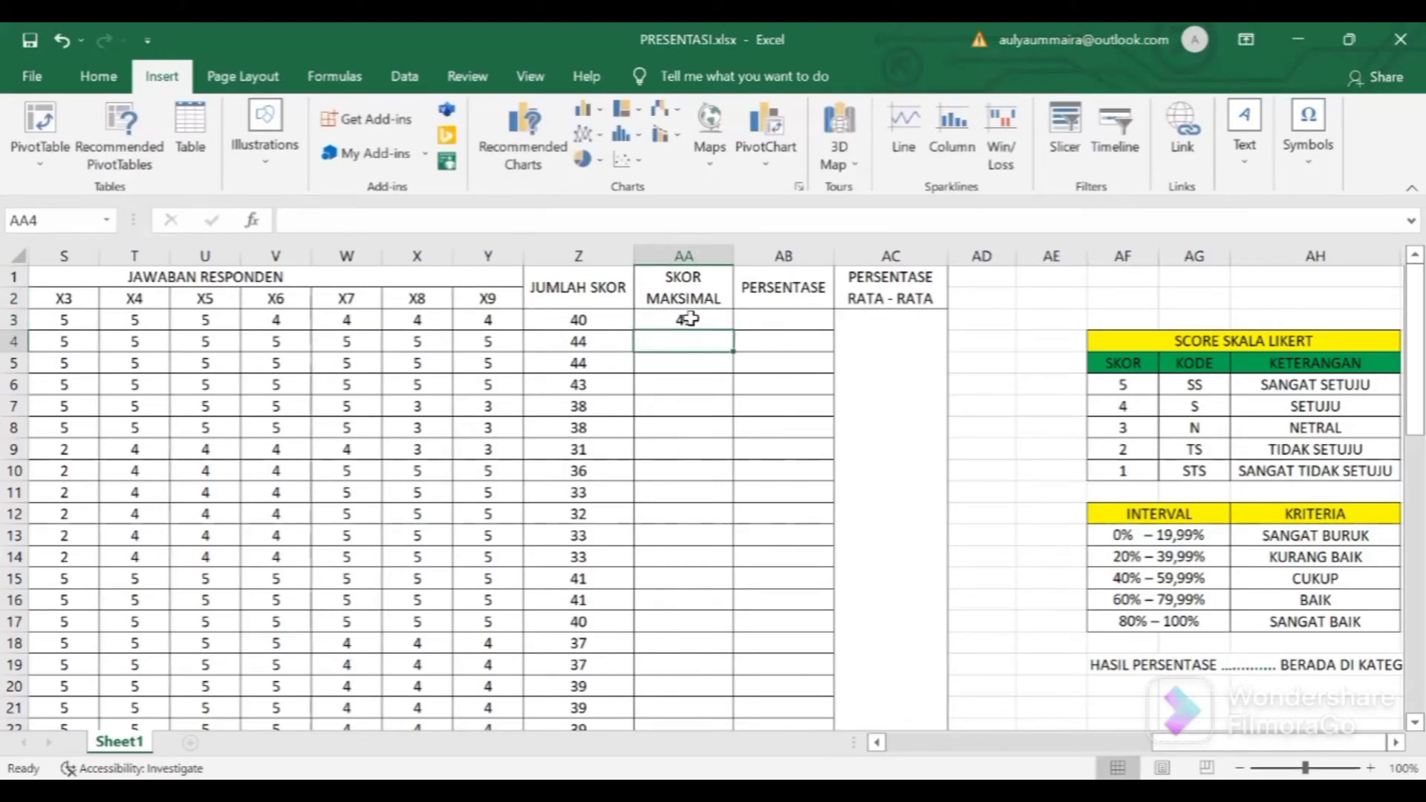
drag(733, 330, 702, 650)
Calculate the first respondent's PERSENTASE in AB3 with the formula =Z3/AA3*100.
scroll(761, 520, up, 8)
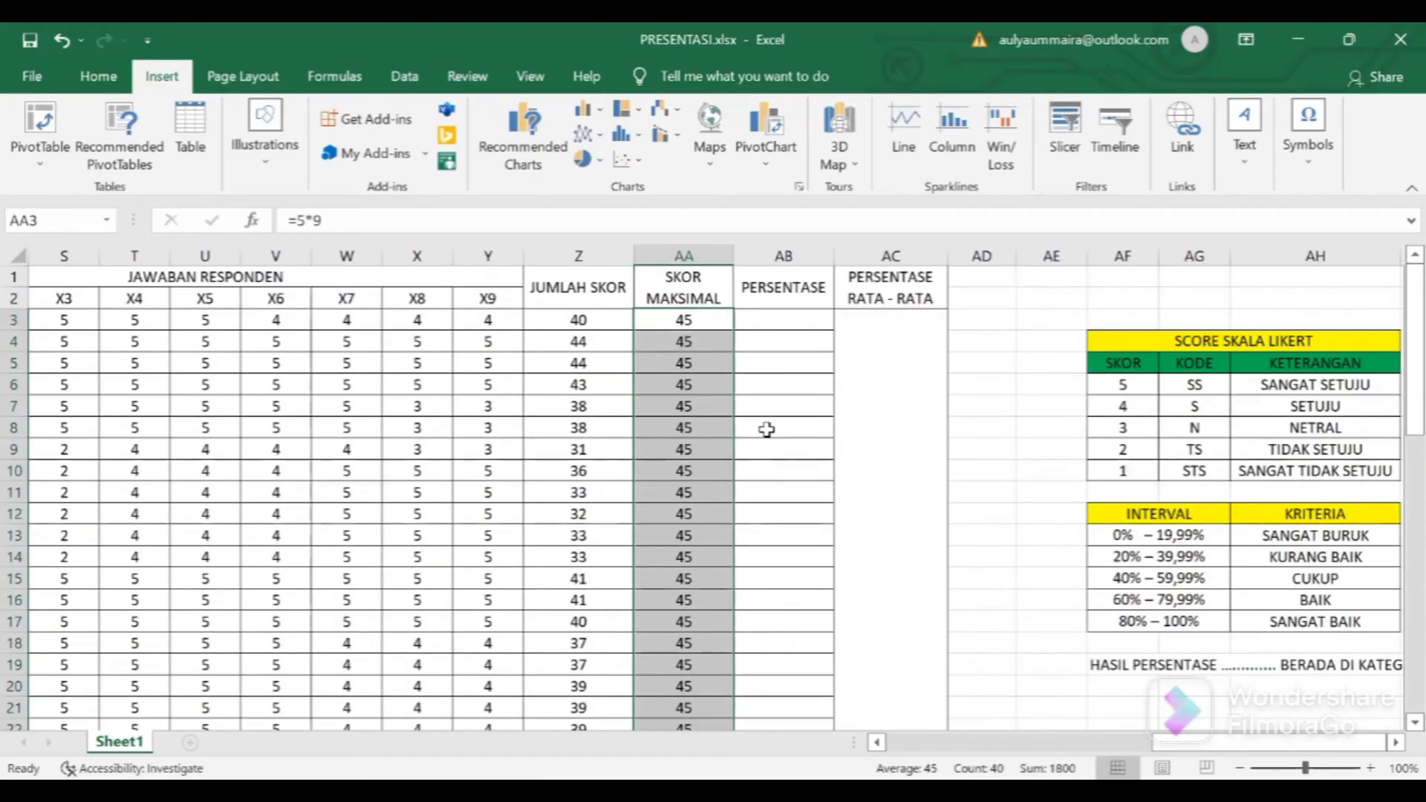
click(777, 319)
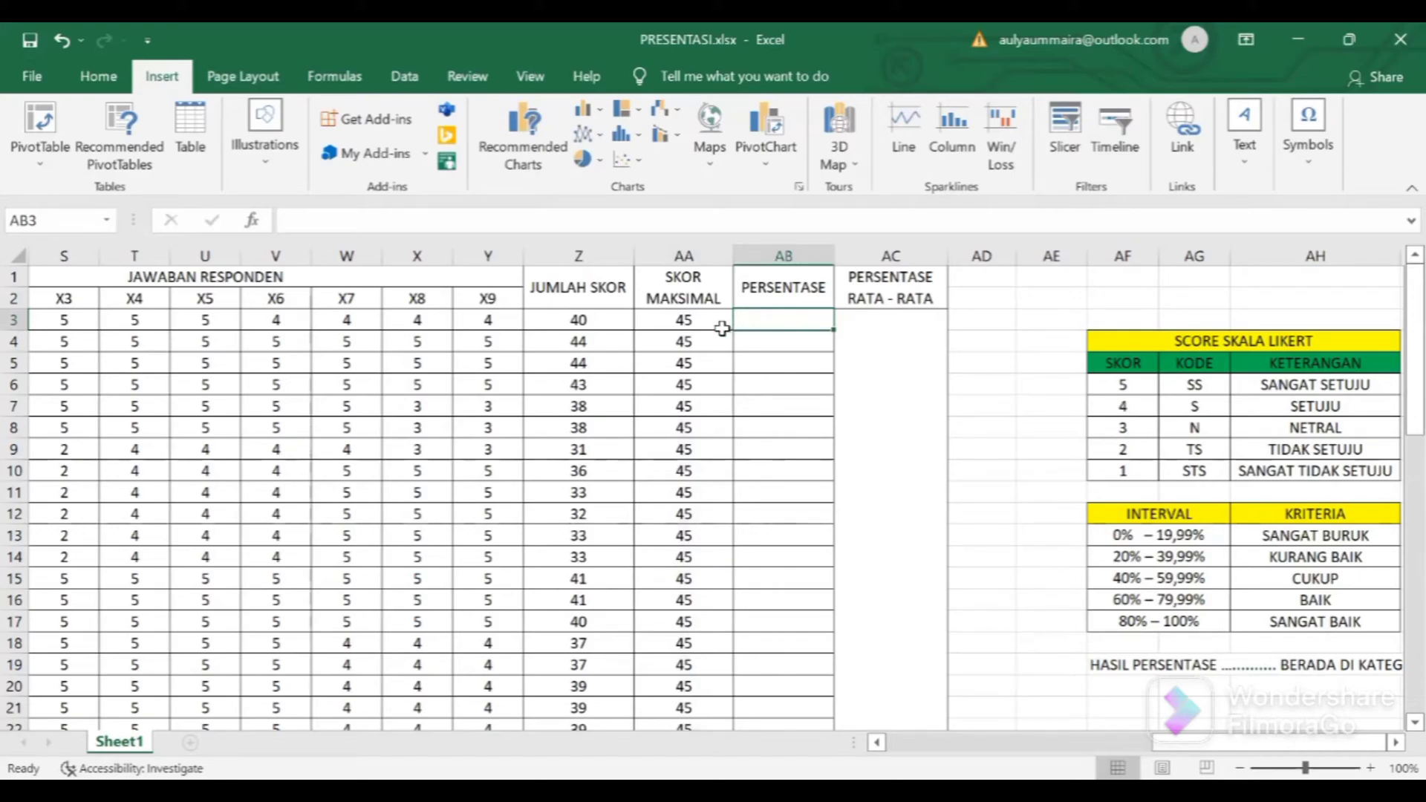
text(=)
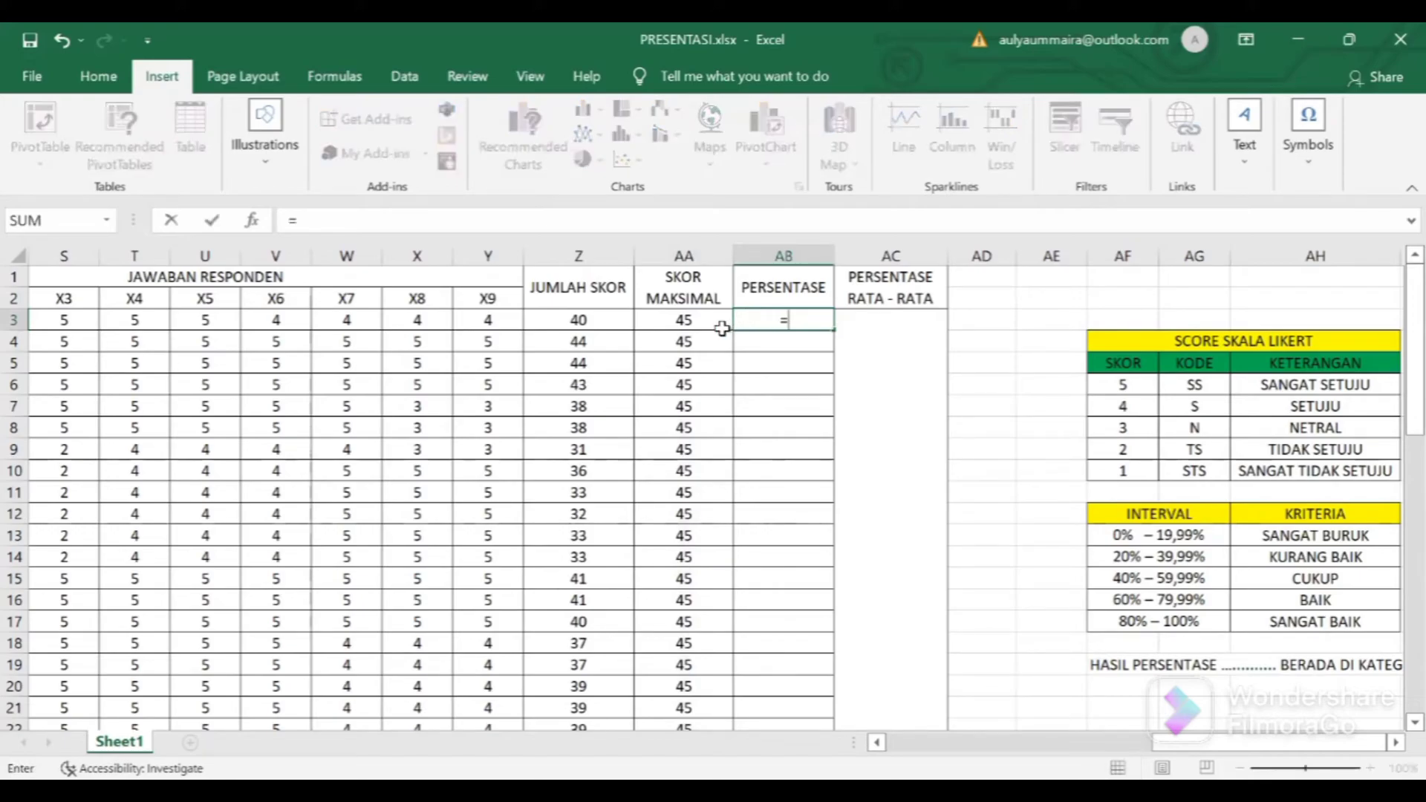
click(570, 319)
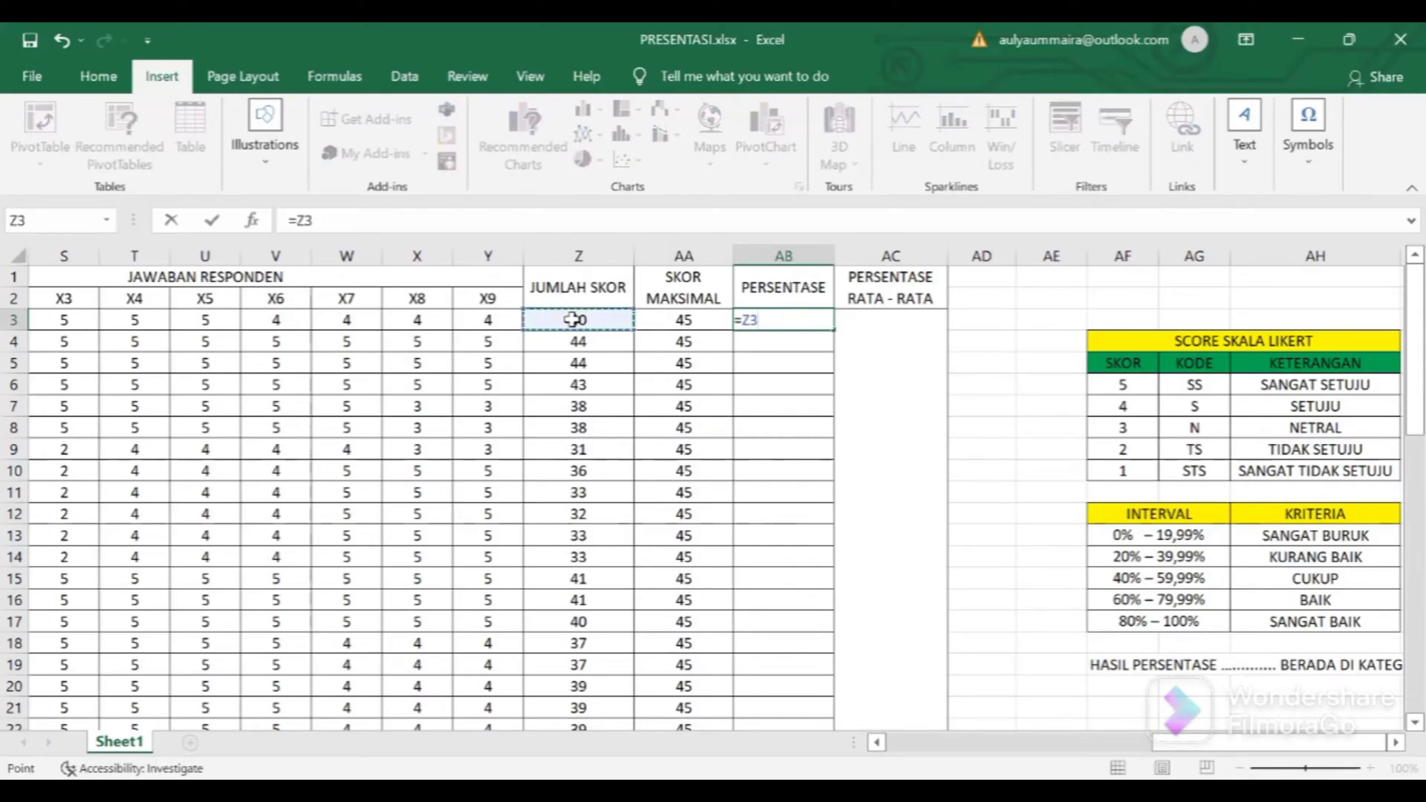
text(/)
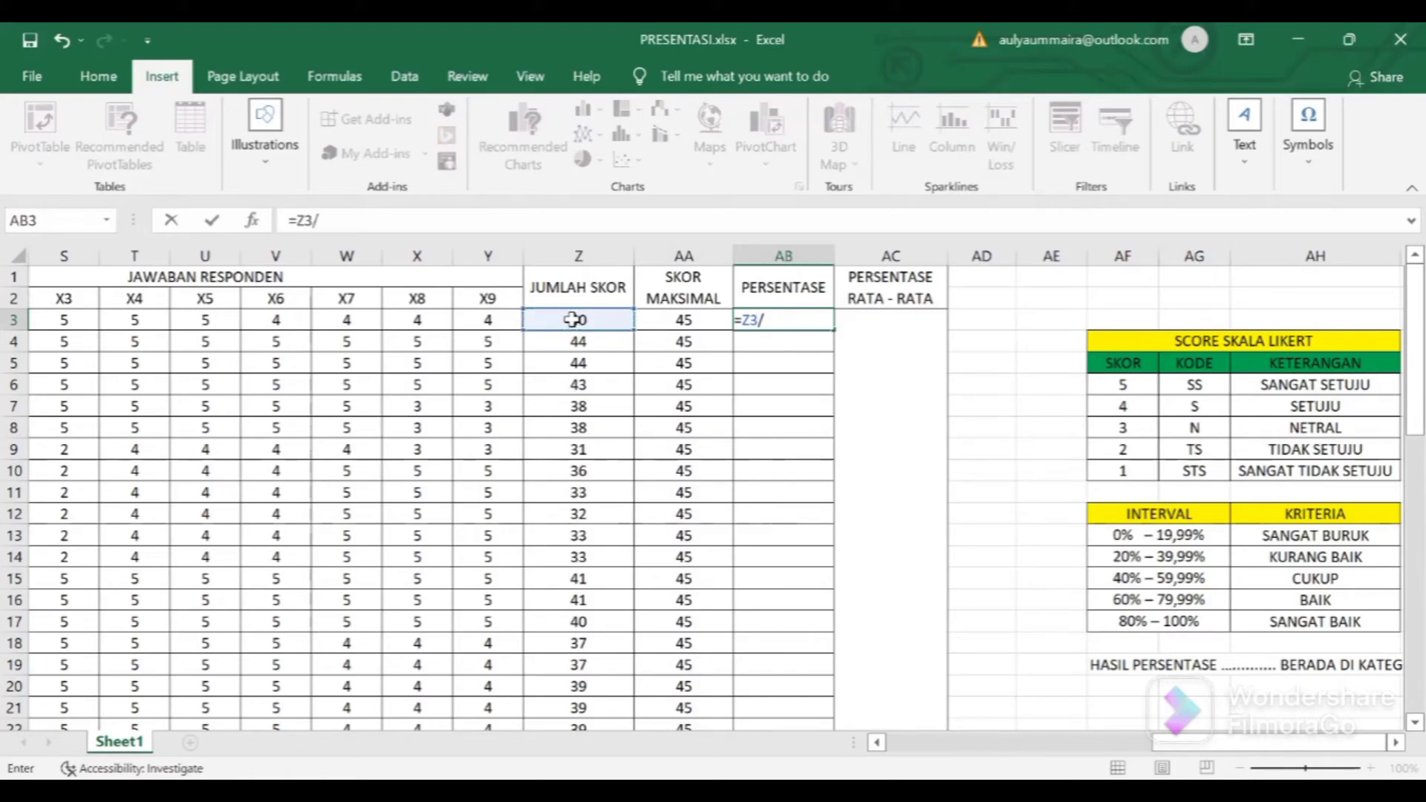
click(667, 320)
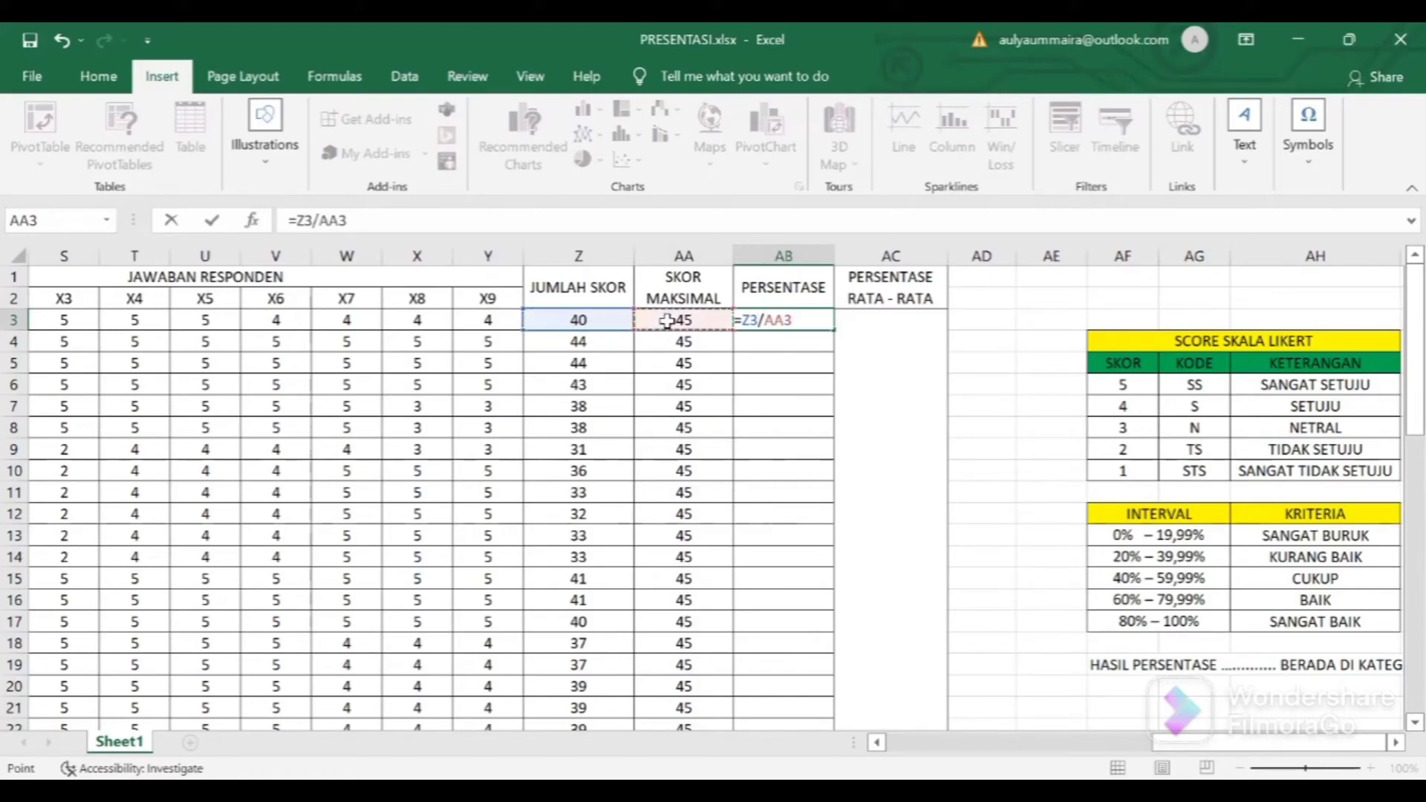
text(*100)
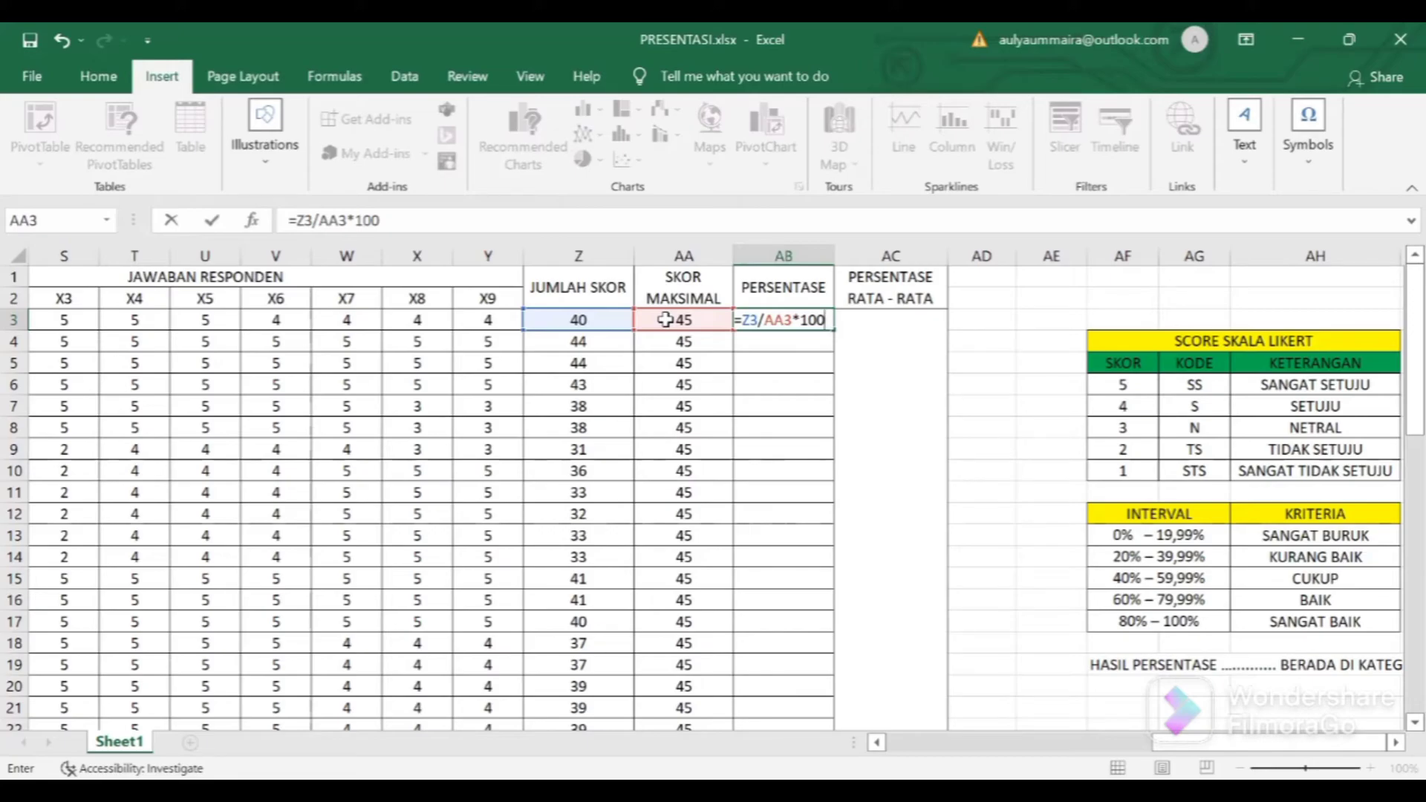
key(Return)
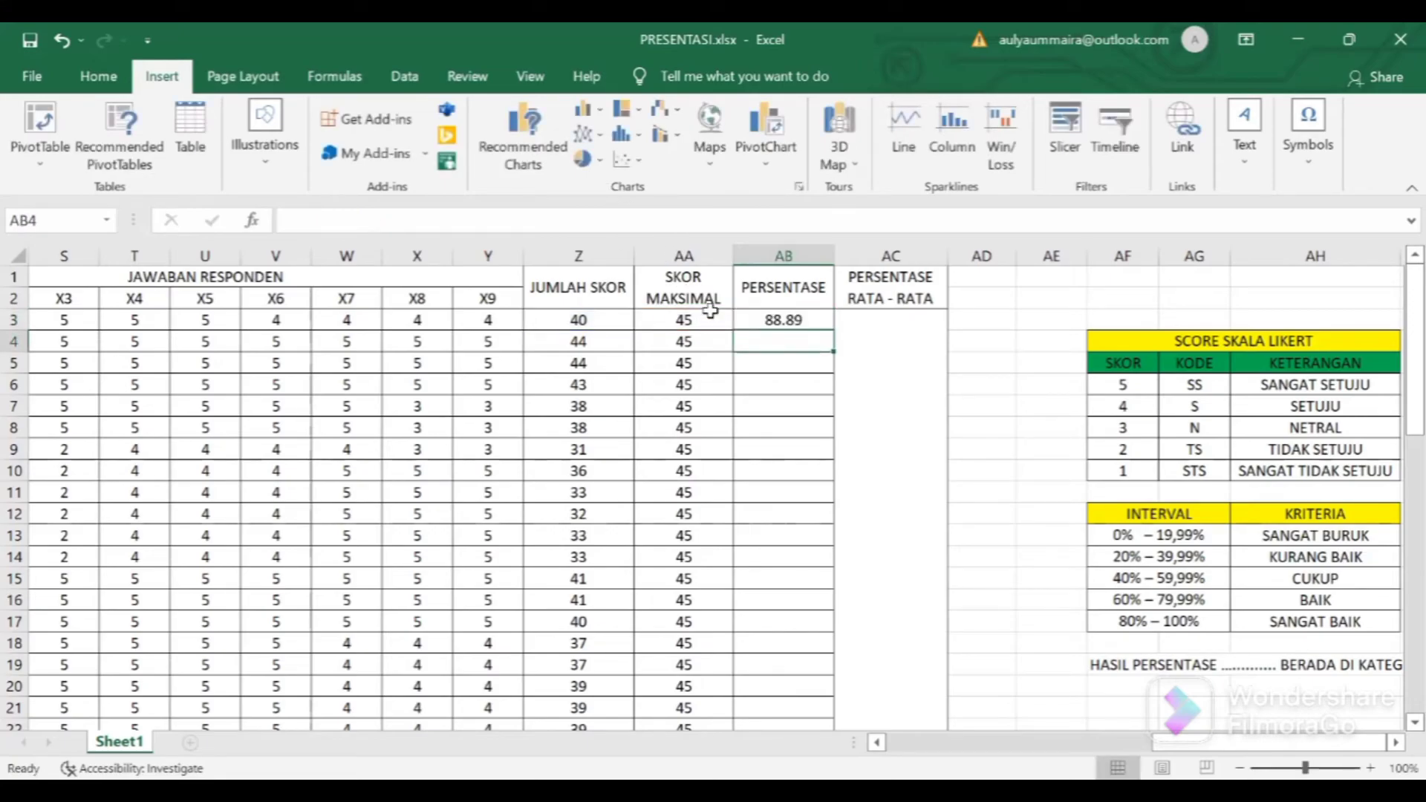
Fill the percentage formula from AB3 down the PERSENTASE column to row 42.
click(790, 315)
drag(832, 329, 809, 605)
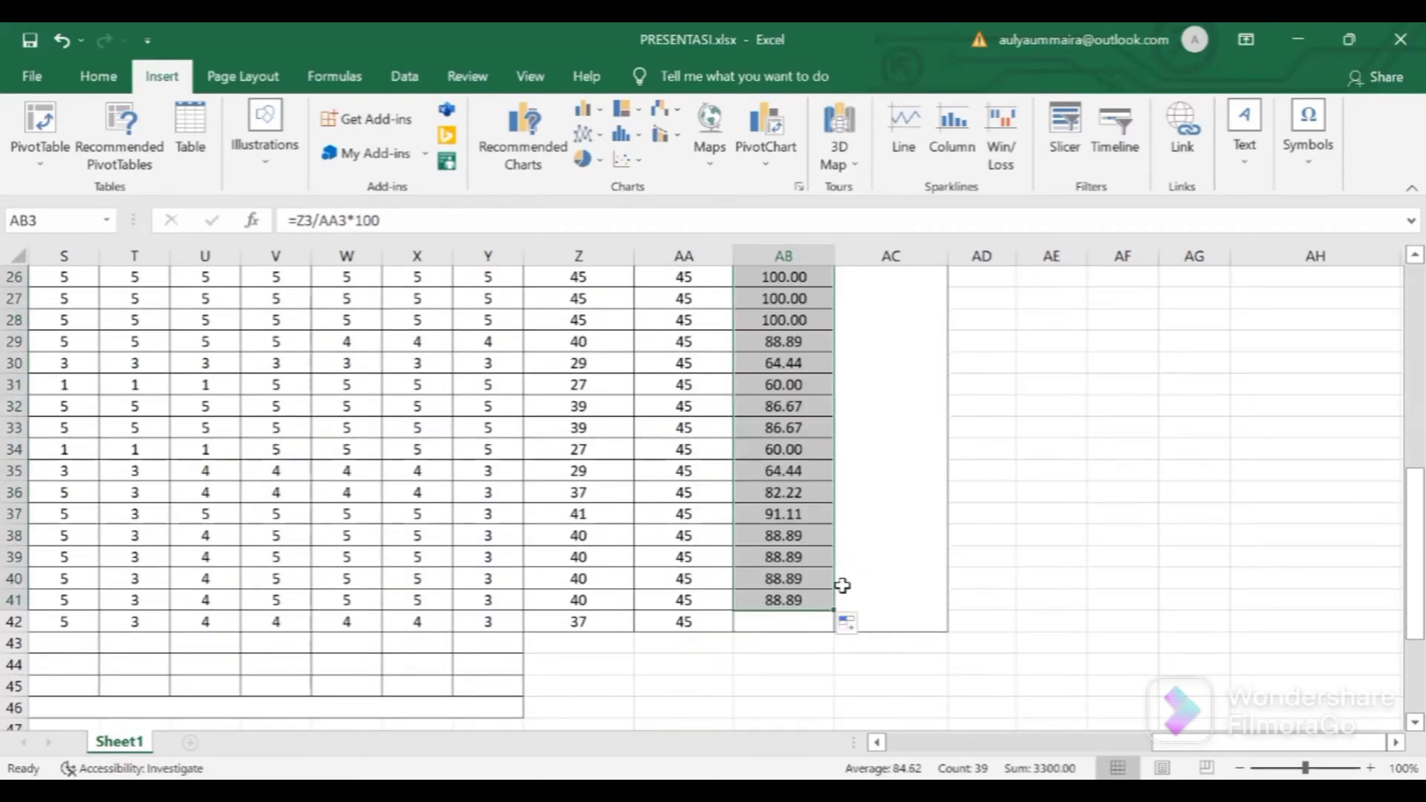
drag(832, 613, 833, 625)
Average all respondents' percentages in the merged PERSENTASE RATA - RATA cell AC3 with the formula =AVERAGE(AB3:AB42).
scroll(900, 456, up, 7)
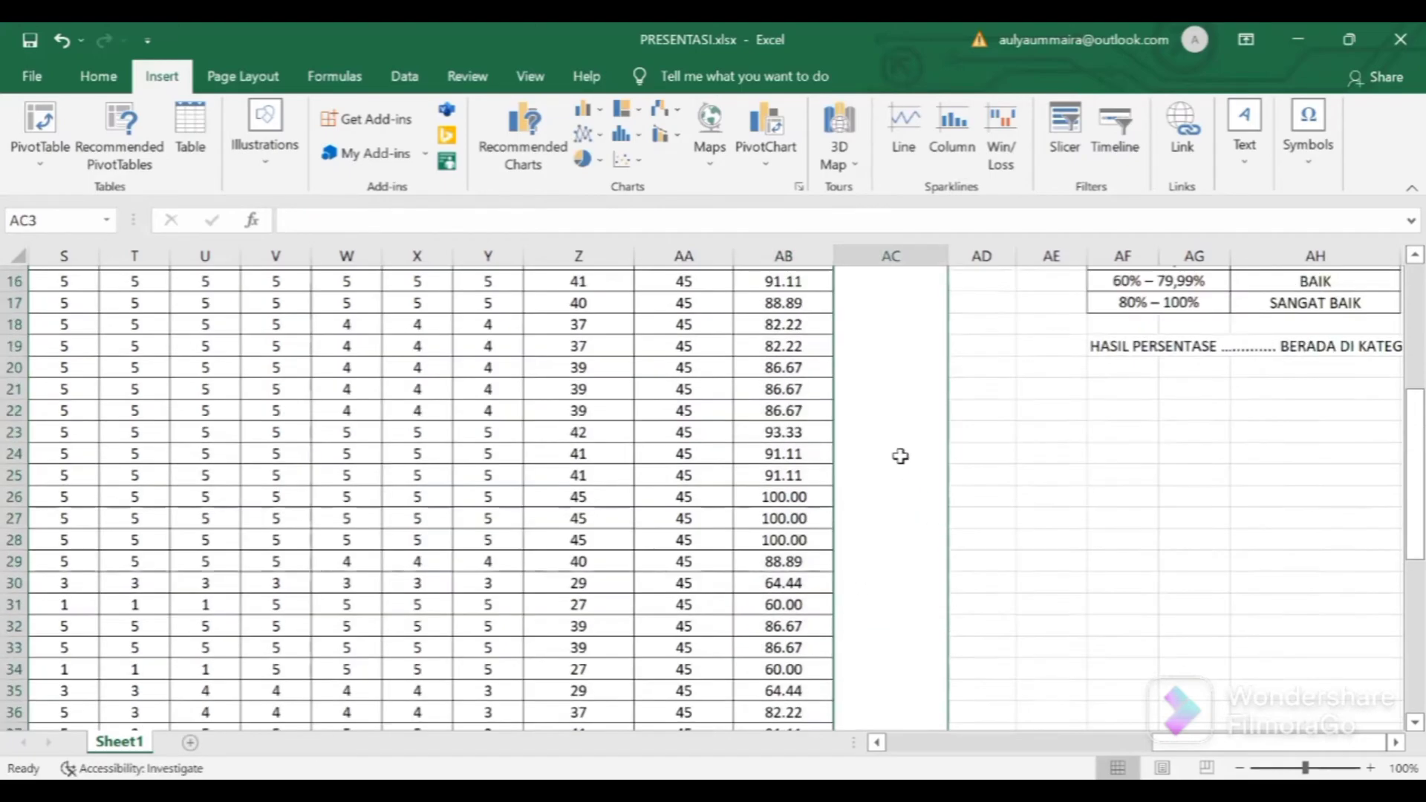
scroll(902, 426, up, 1)
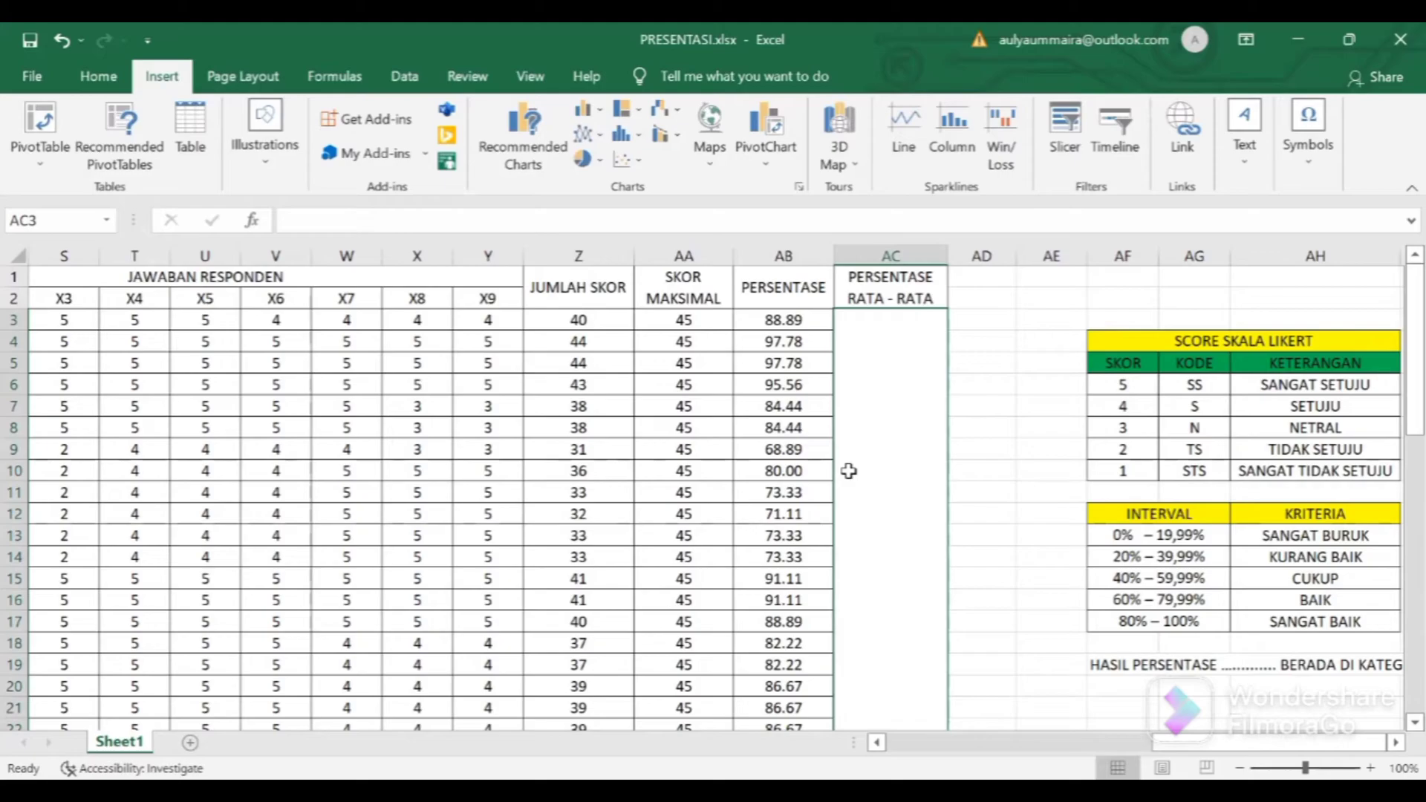
text(=)
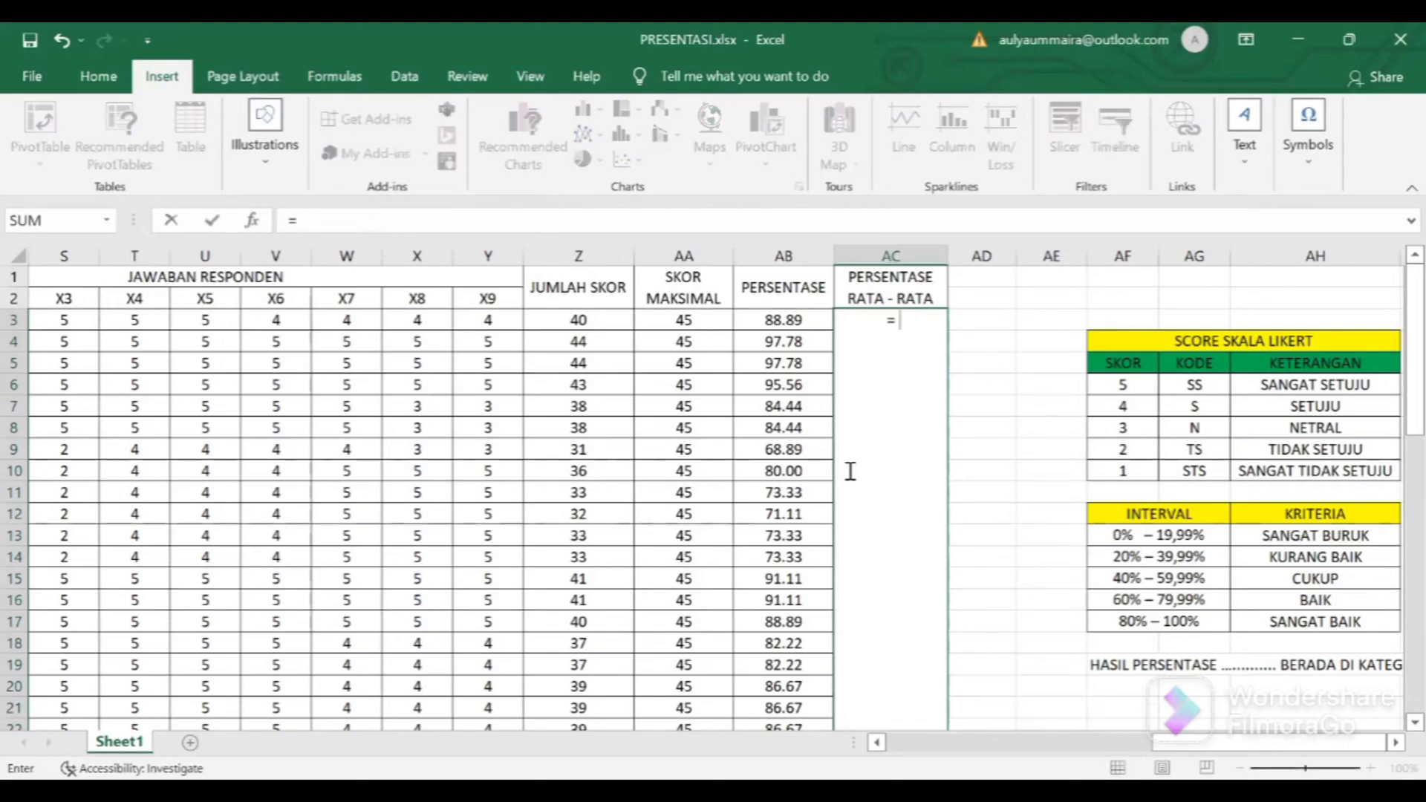
text(AVERAGE)
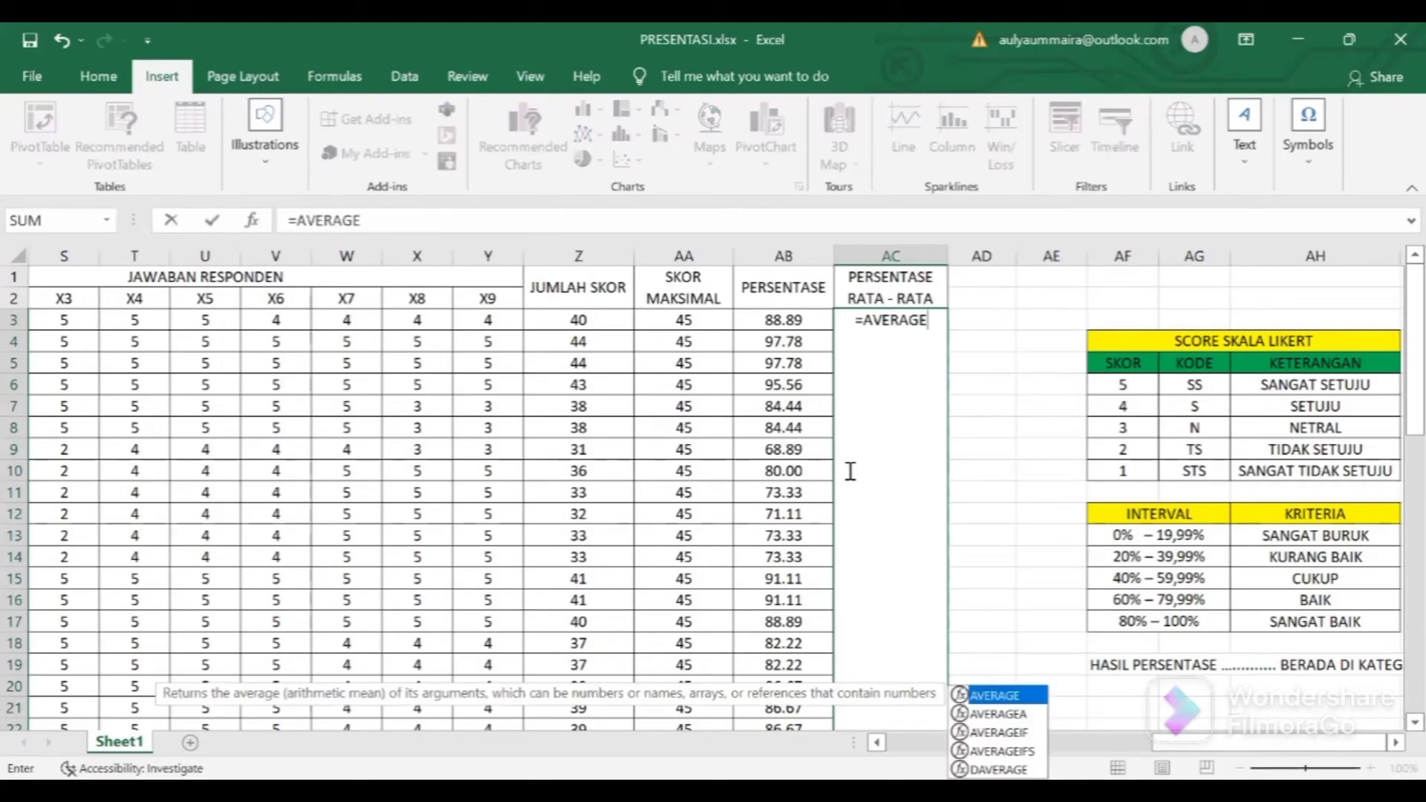
text(()
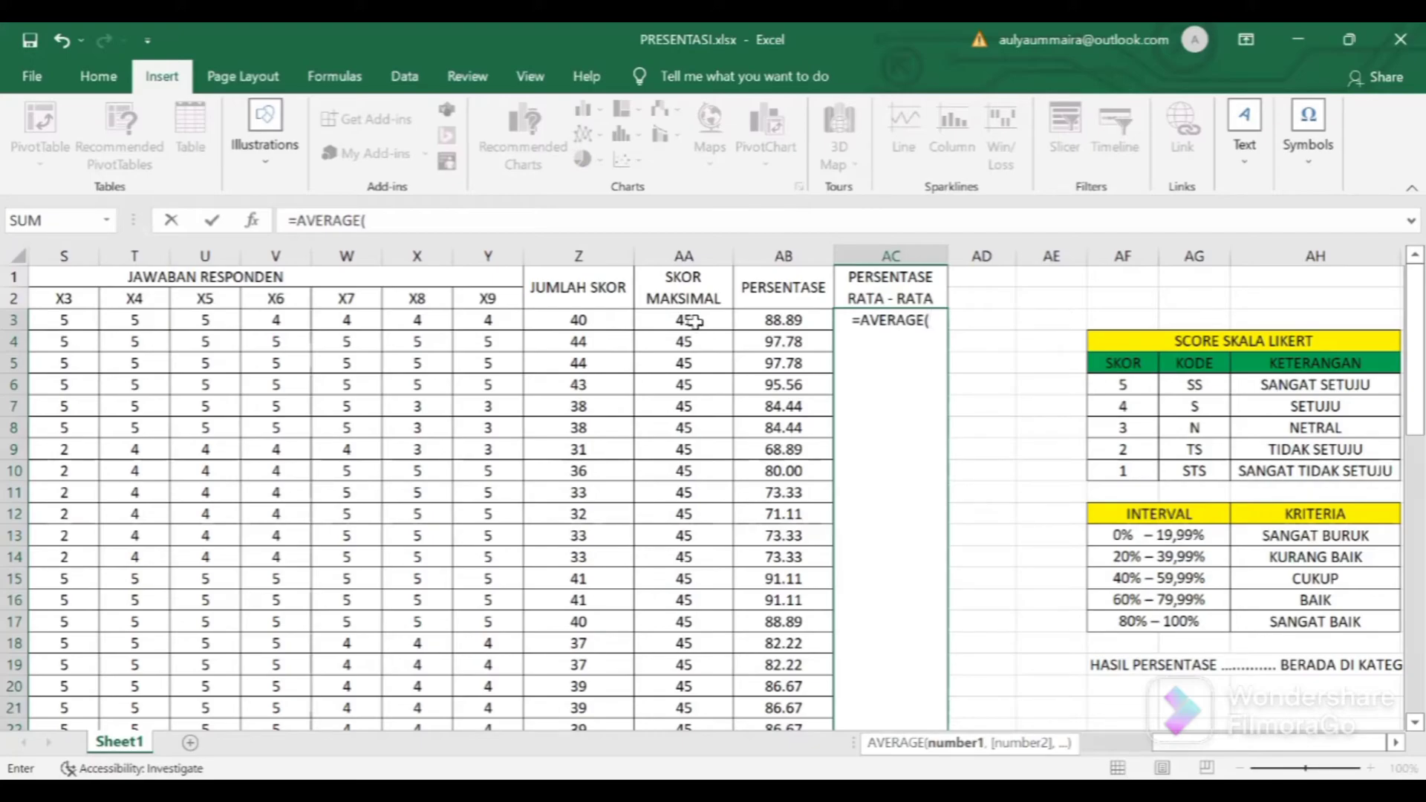
click(744, 322)
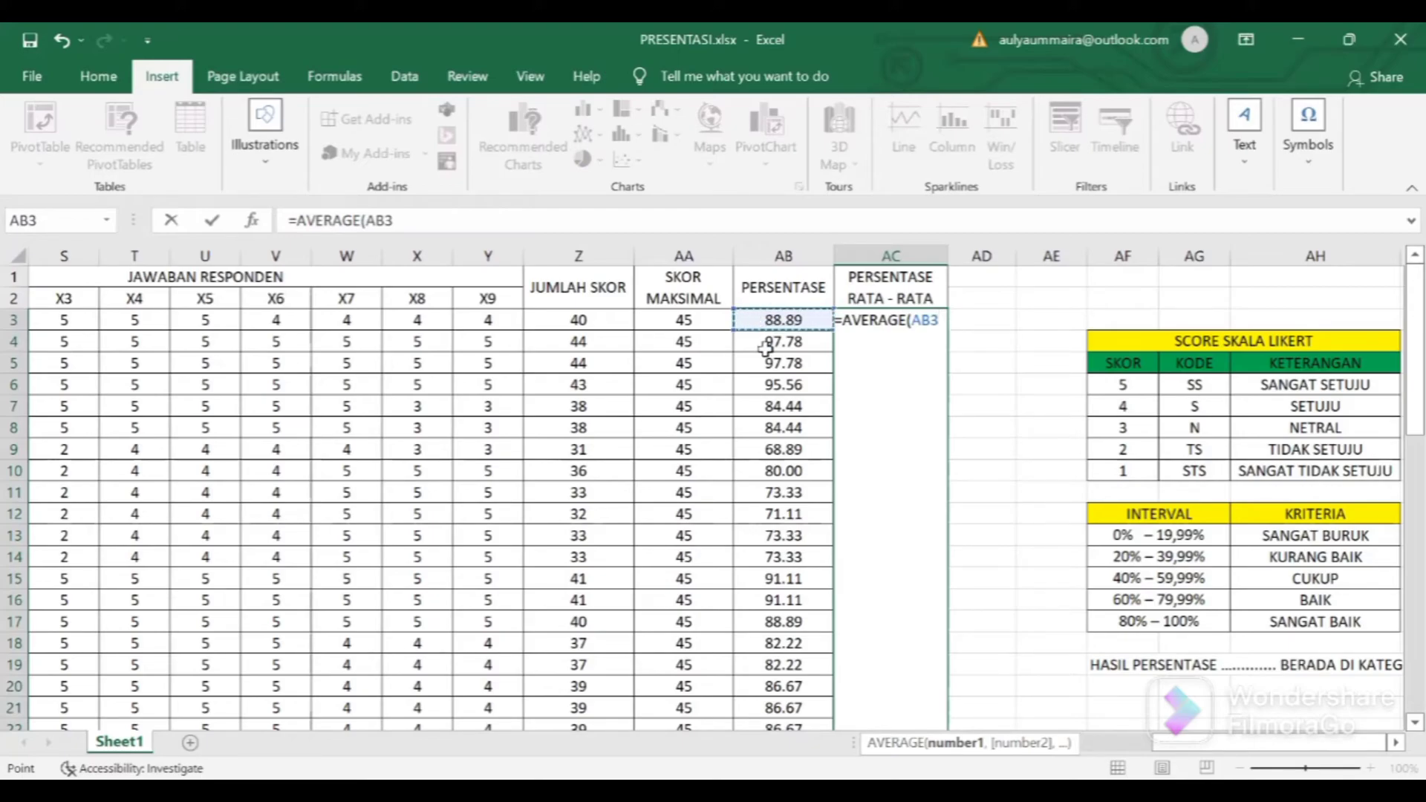
drag(737, 646, 775, 672)
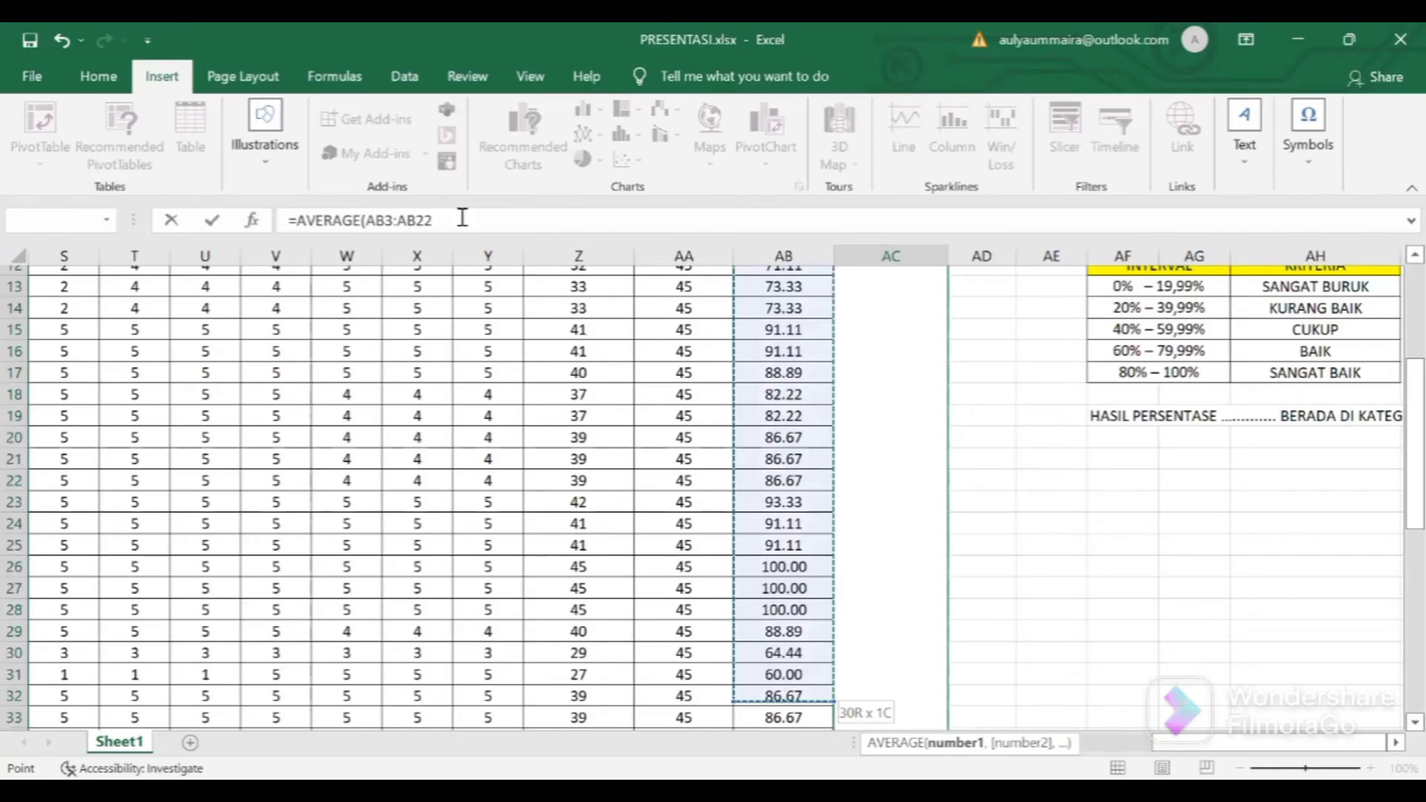
key(Return)
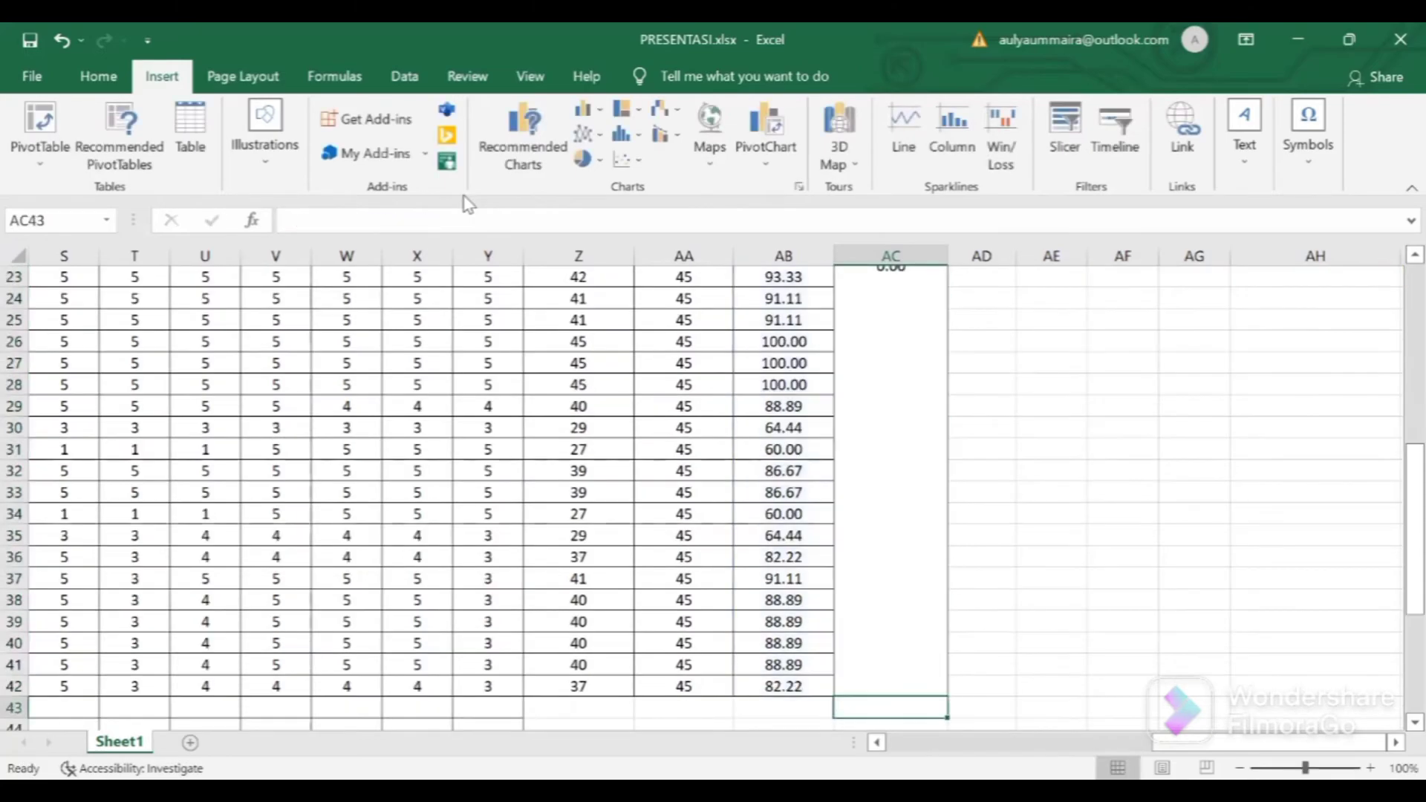
Inspect the average formula in AC3 and compare its result with the INTERVAL and KRITERIA table.
click(1035, 321)
scroll(1018, 349, up, 2)
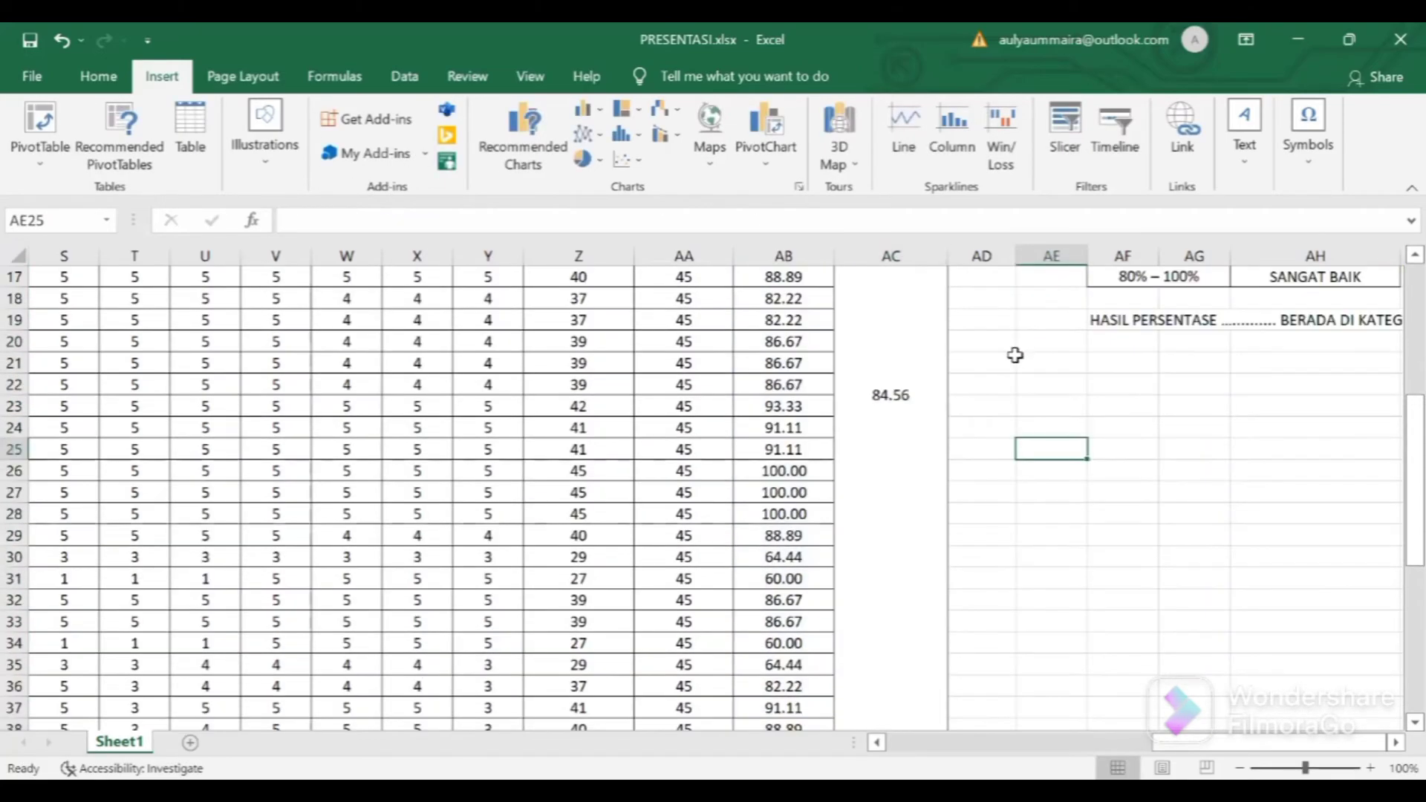
click(870, 456)
scroll(960, 500, down, 1)
scroll(964, 499, up, 6)
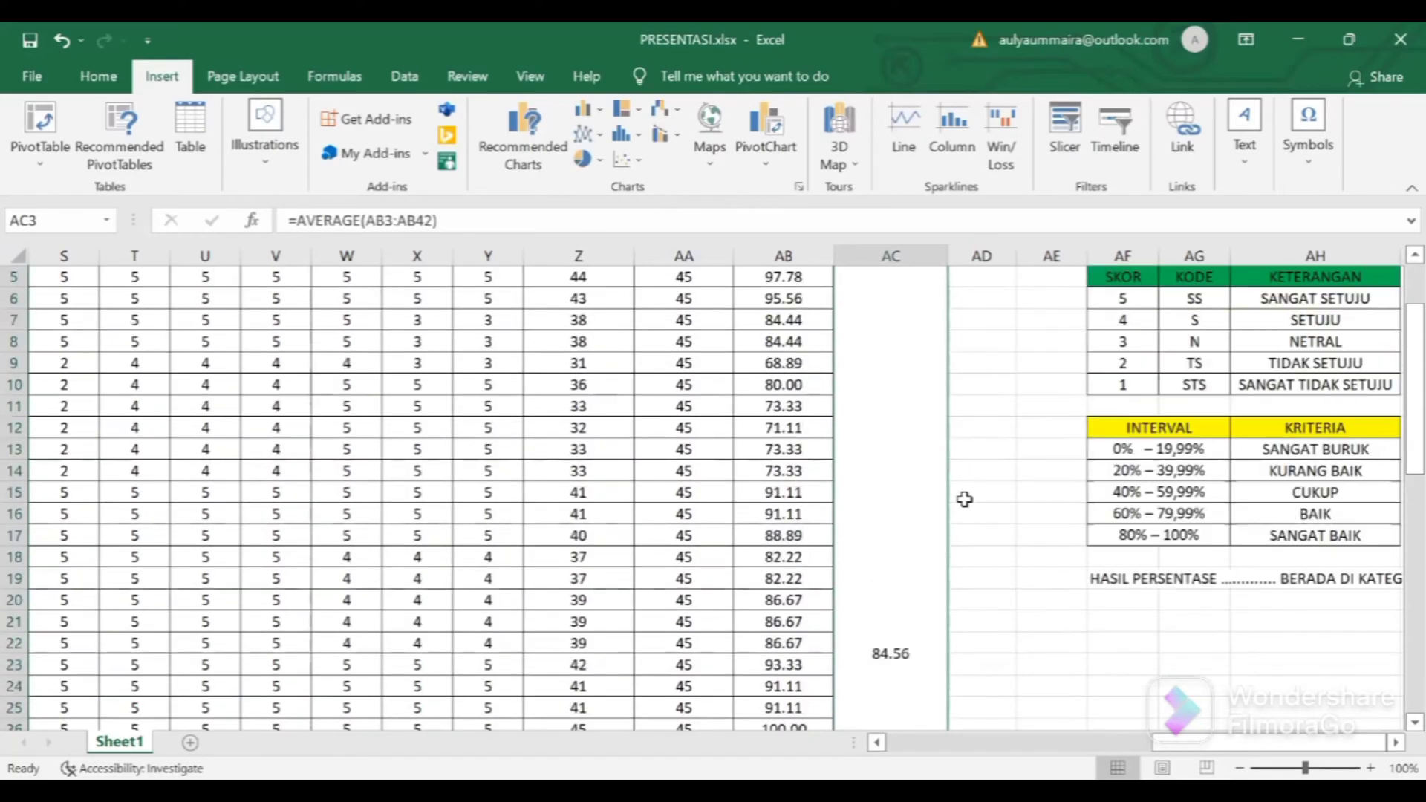
Total question X1's scores in the JUMLAH SKOR cell Q43 with the formula =SUM(Q3:Q42).
scroll(964, 499, down, 1)
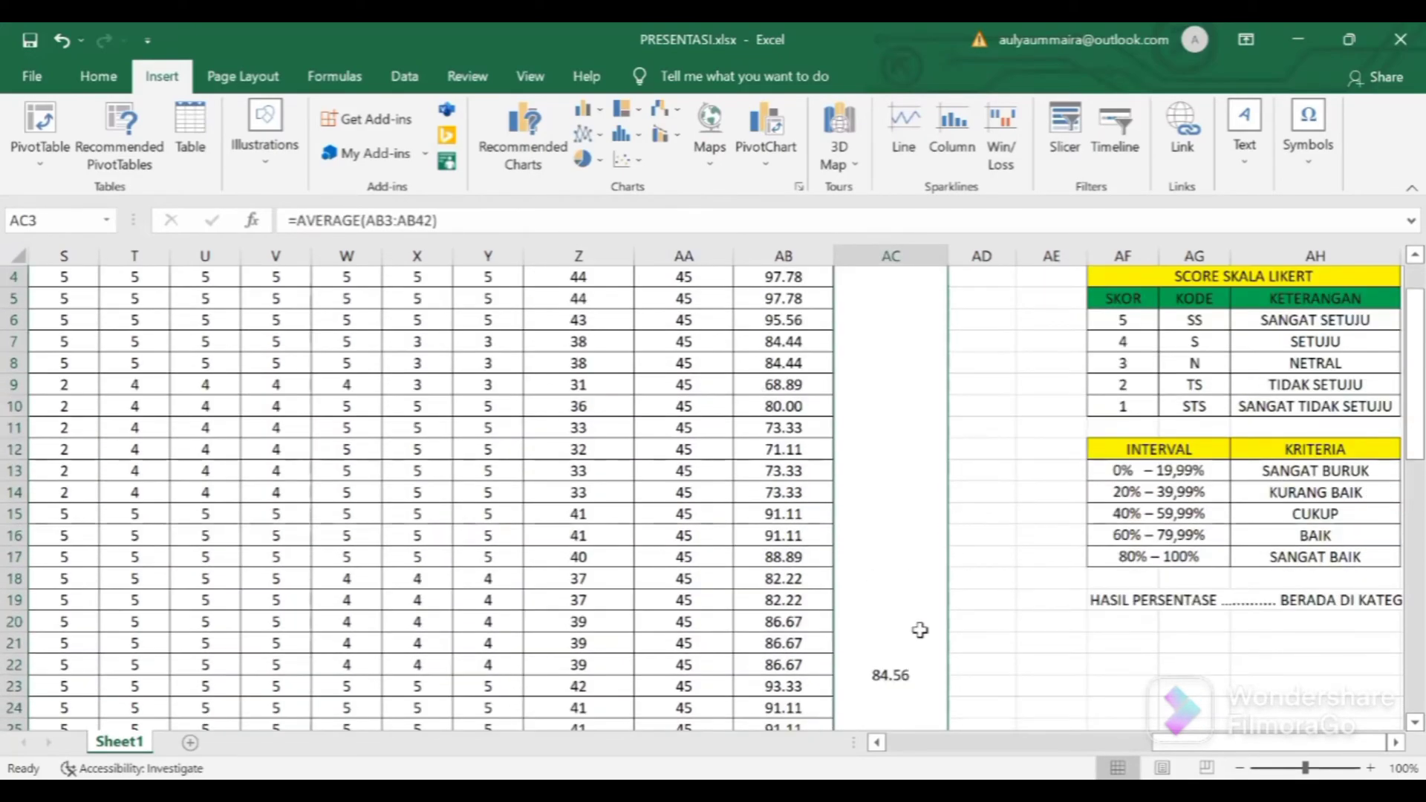
scroll(979, 674, down, 2)
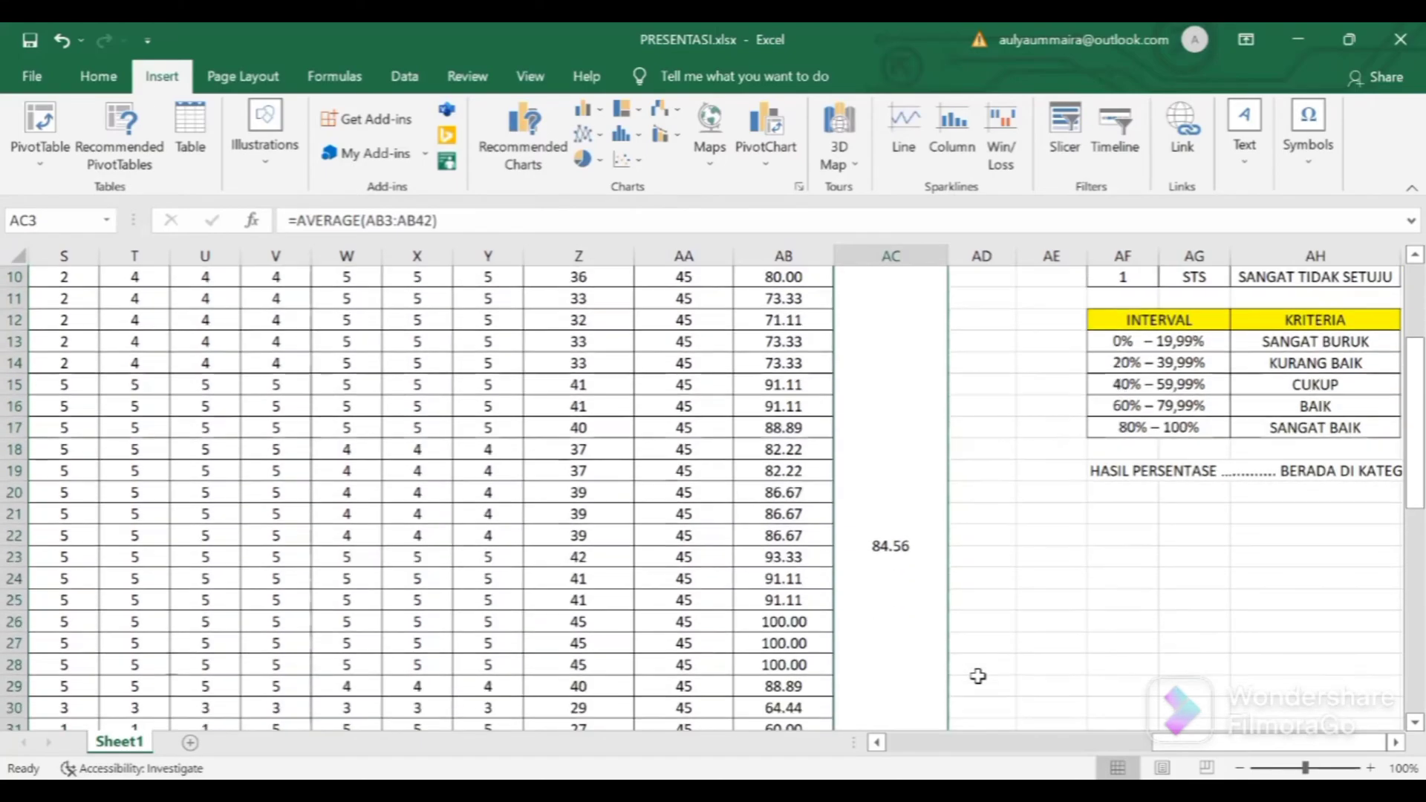
scroll(984, 673, down, 7)
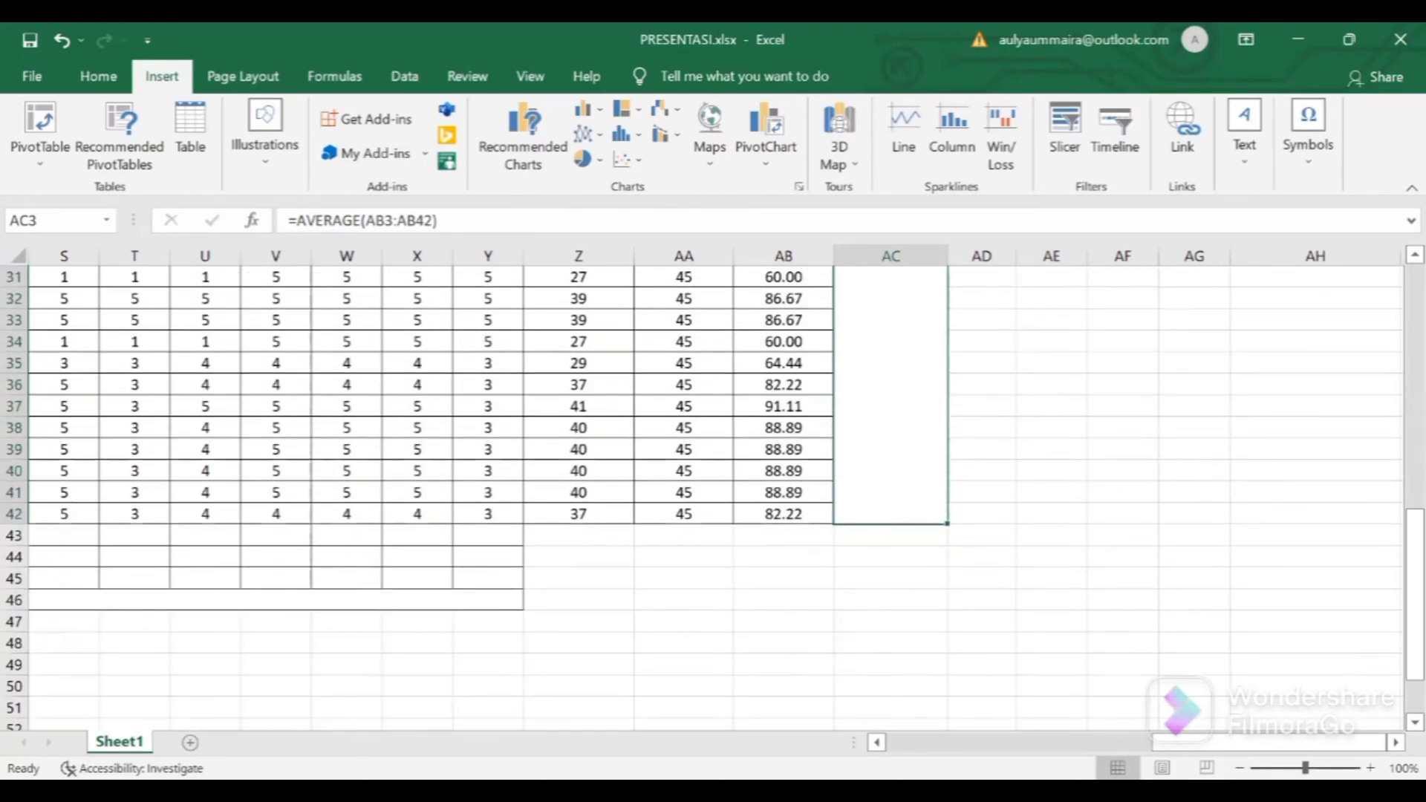
drag(1277, 742, 1164, 742)
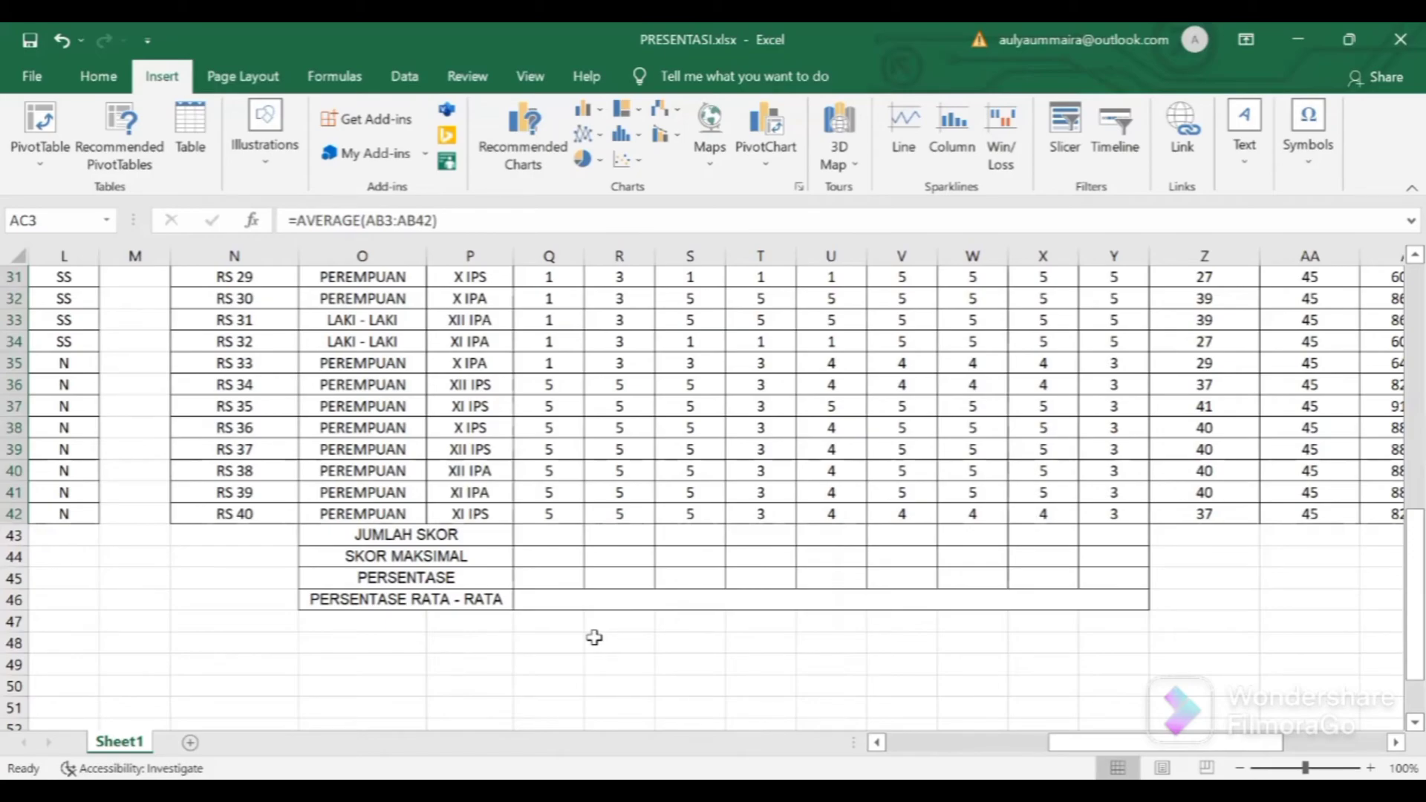
click(478, 533)
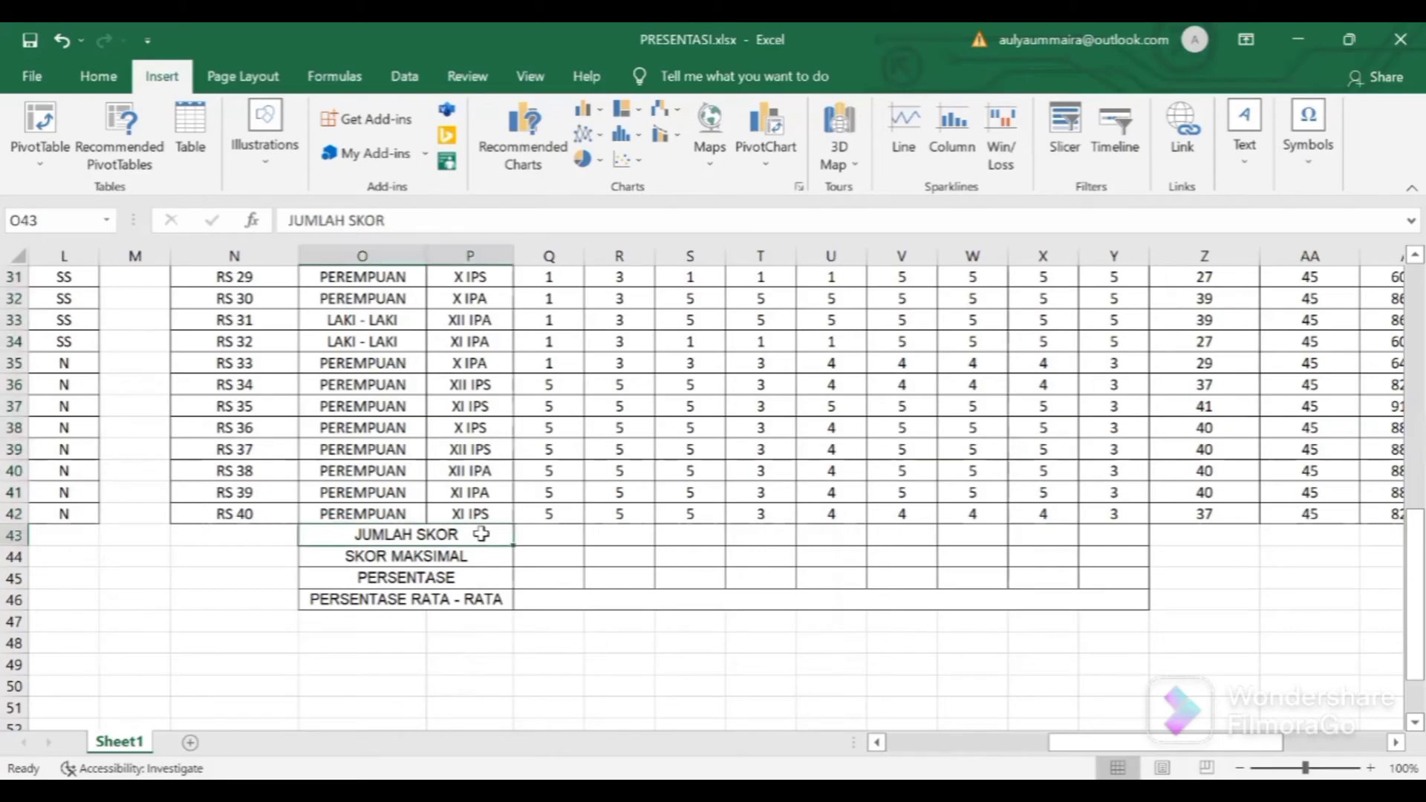
click(481, 561)
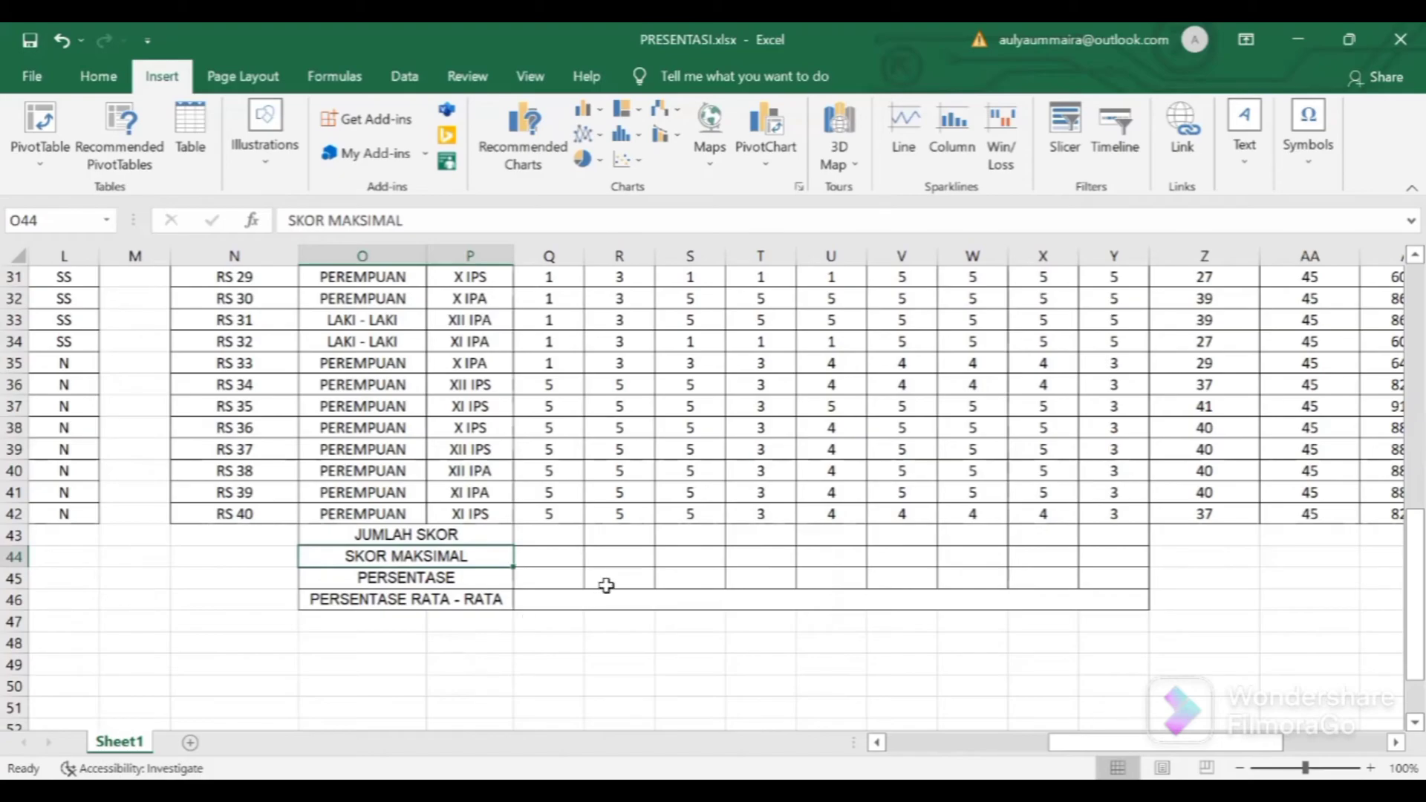
click(545, 536)
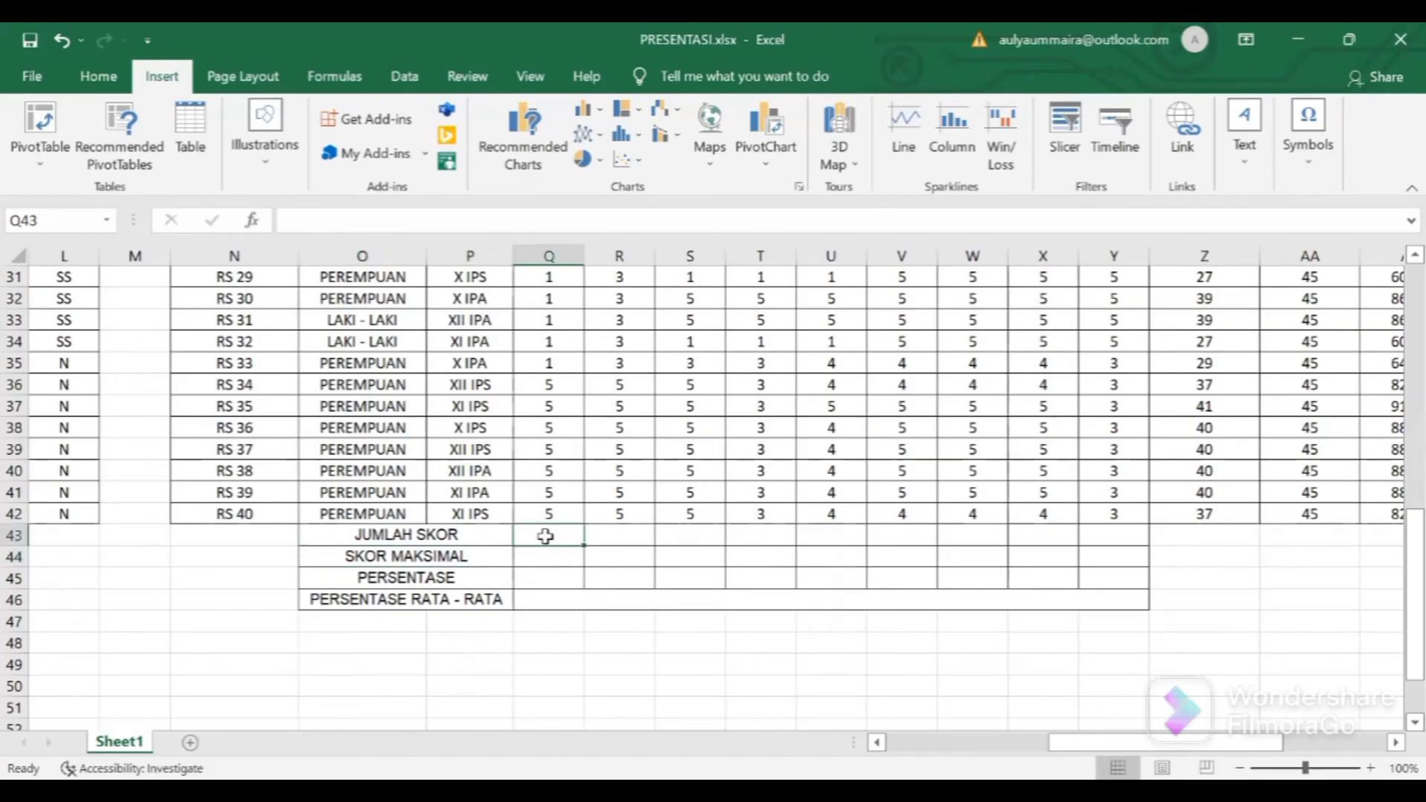
text(=)
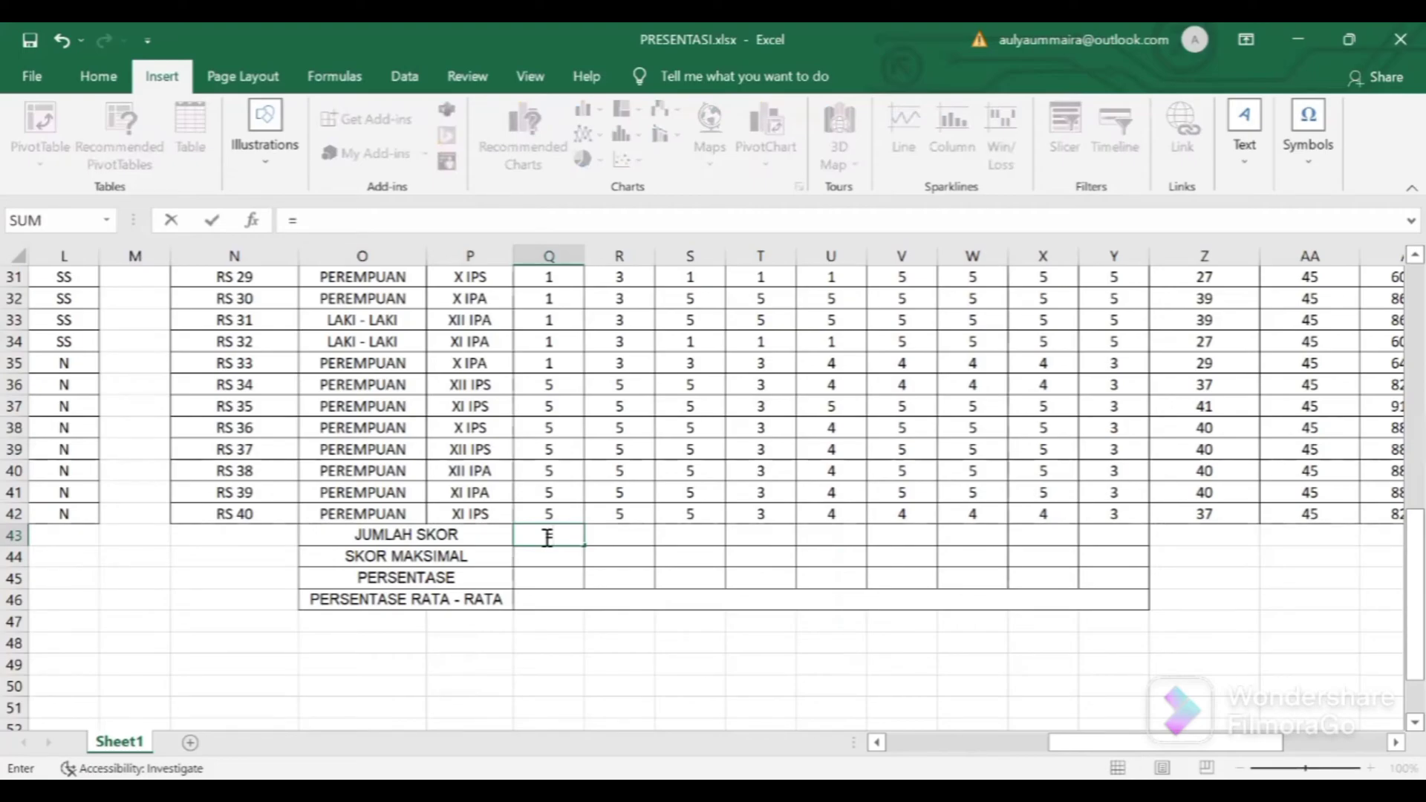
text(SUM()
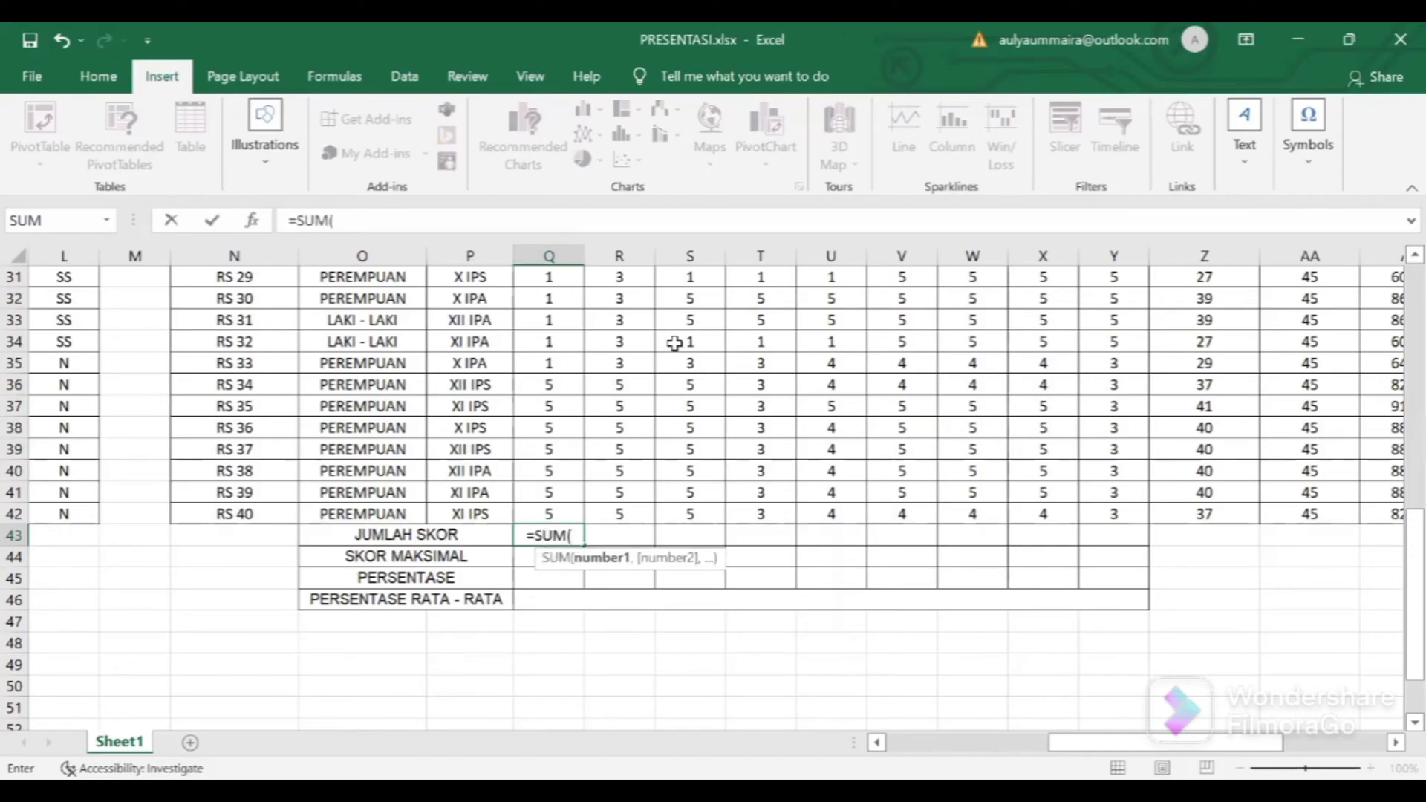
scroll(573, 369, up, 3)
scroll(573, 369, up, 7)
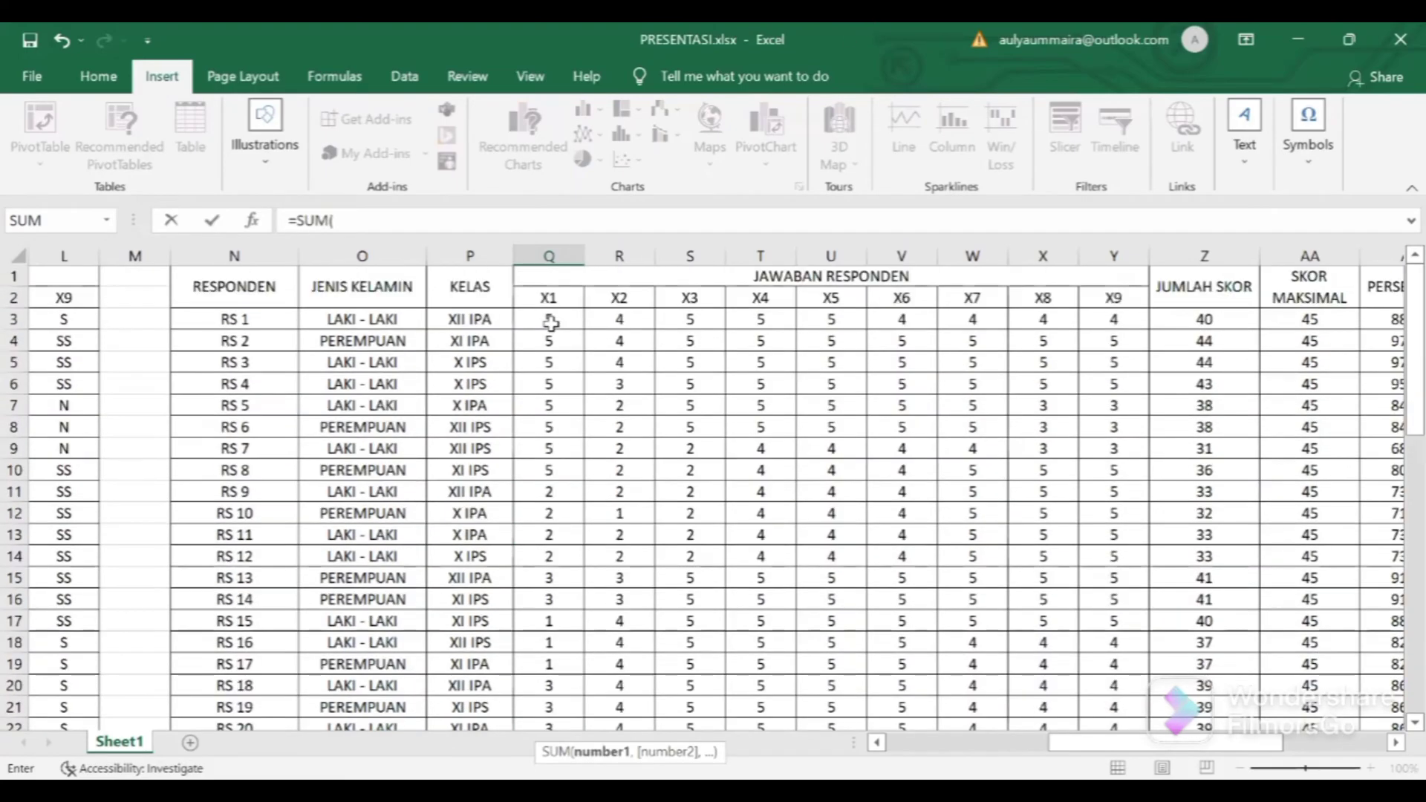
click(561, 324)
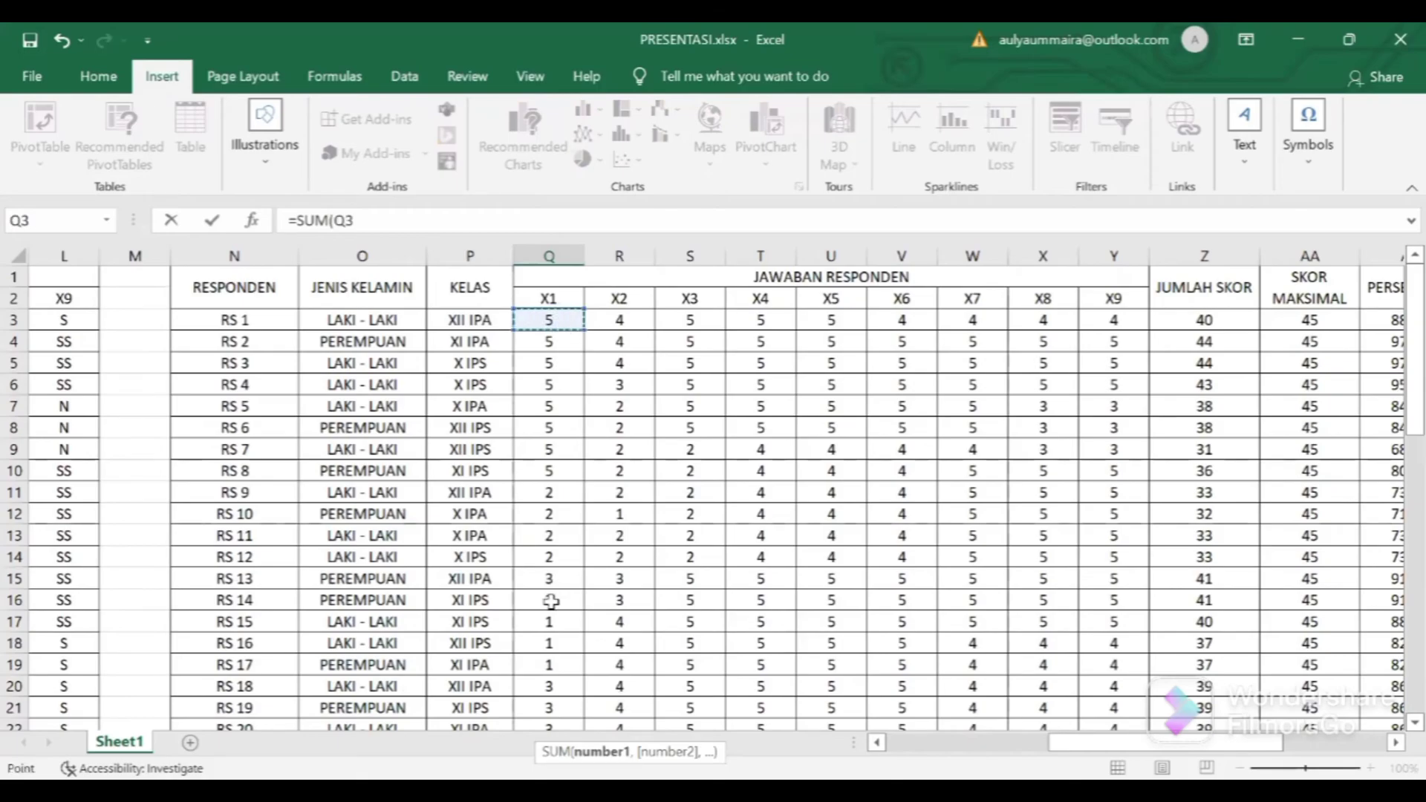
mouse_move(551, 601)
mouse_down()
mouse_move(541, 734)
mouse_move(546, 600)
mouse_up()
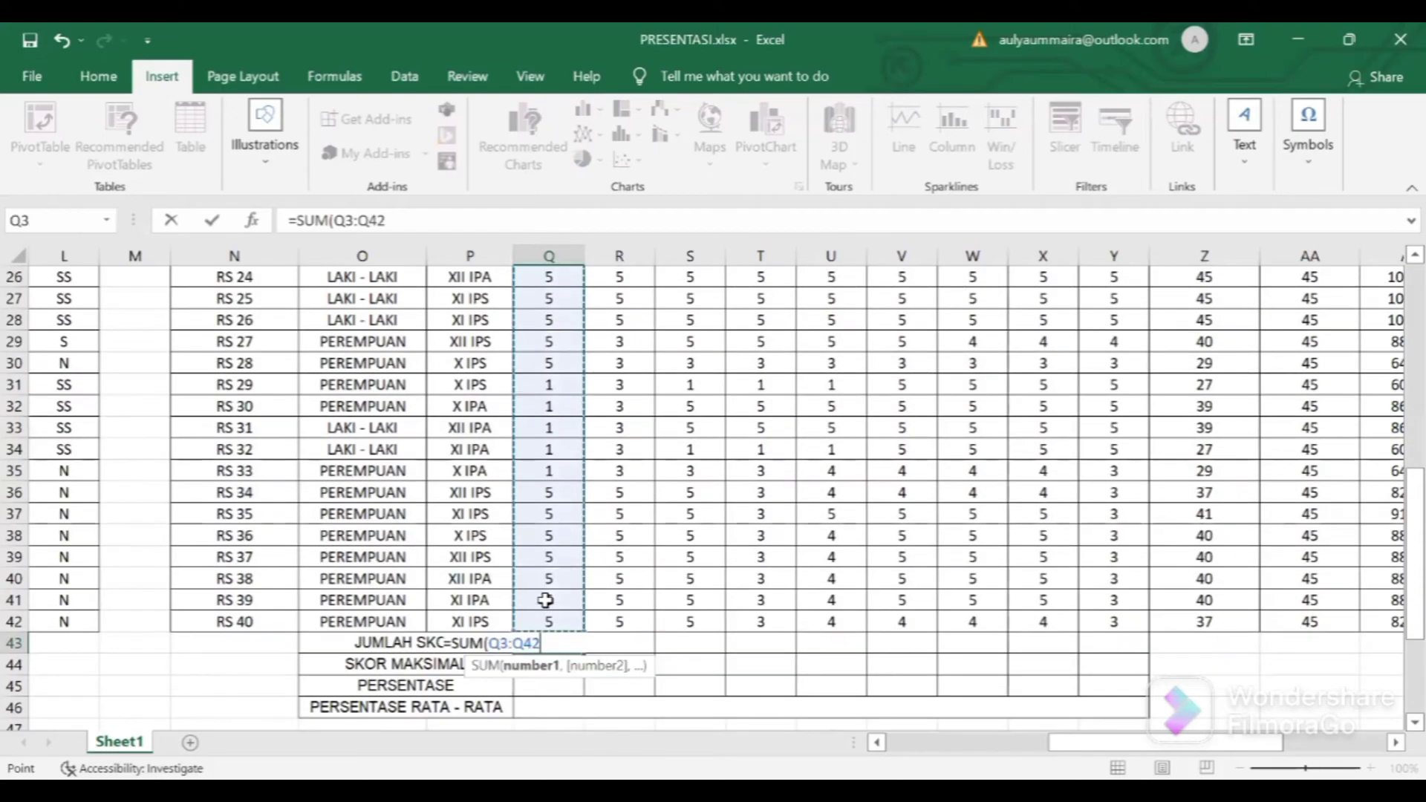
key(Return)
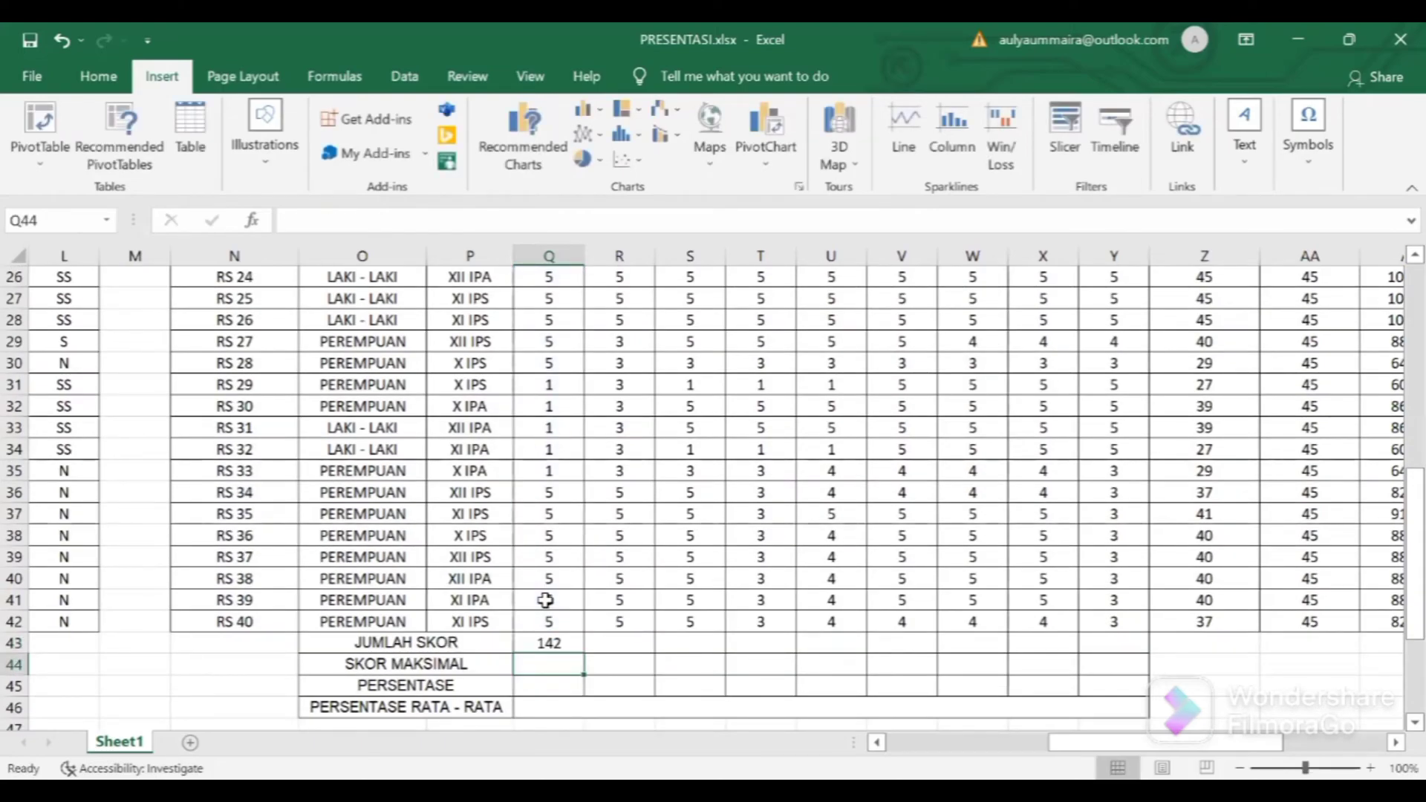
Fill the sum formula from Q43 across the JUMLAH SKOR row to Y43.
scroll(560, 668, down, 1)
click(558, 579)
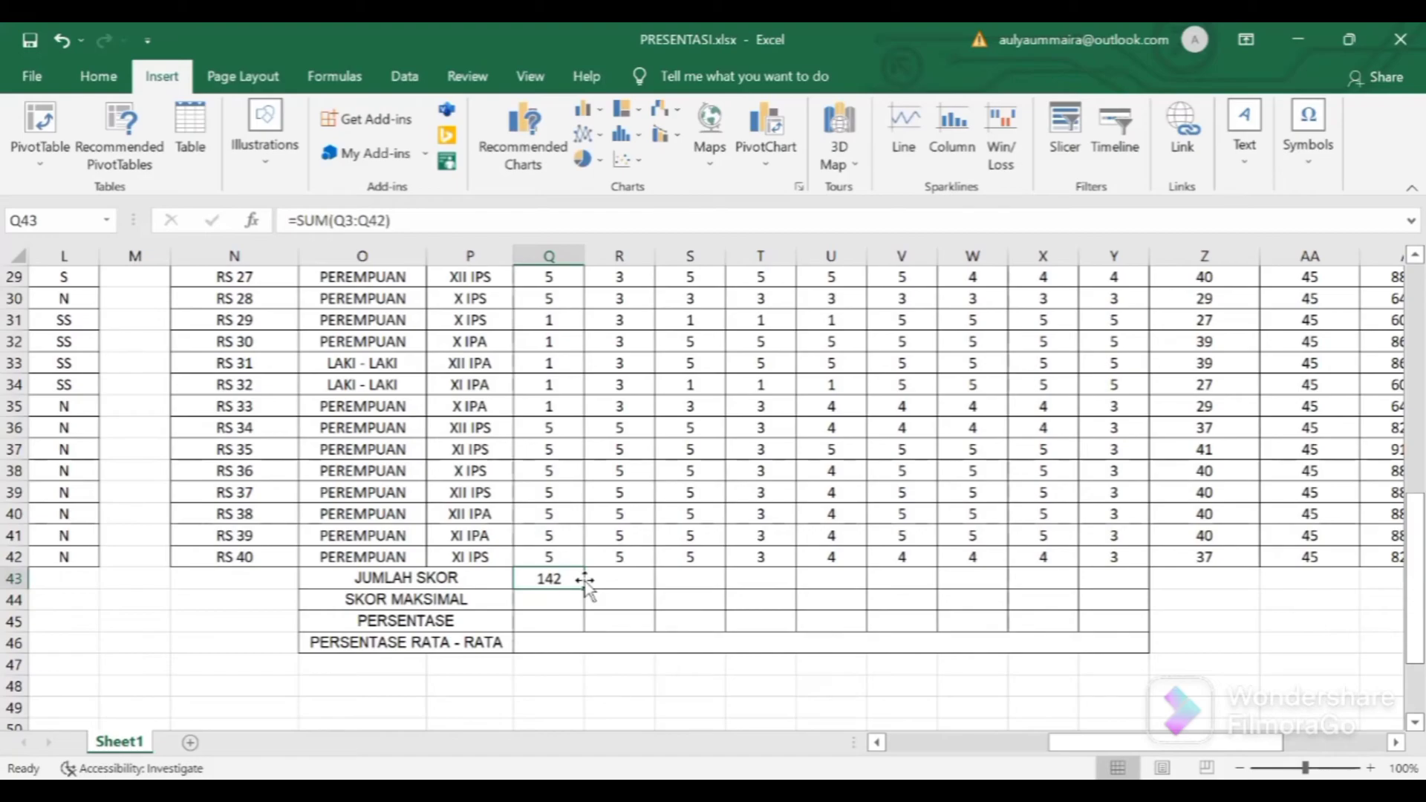
drag(584, 588, 637, 589)
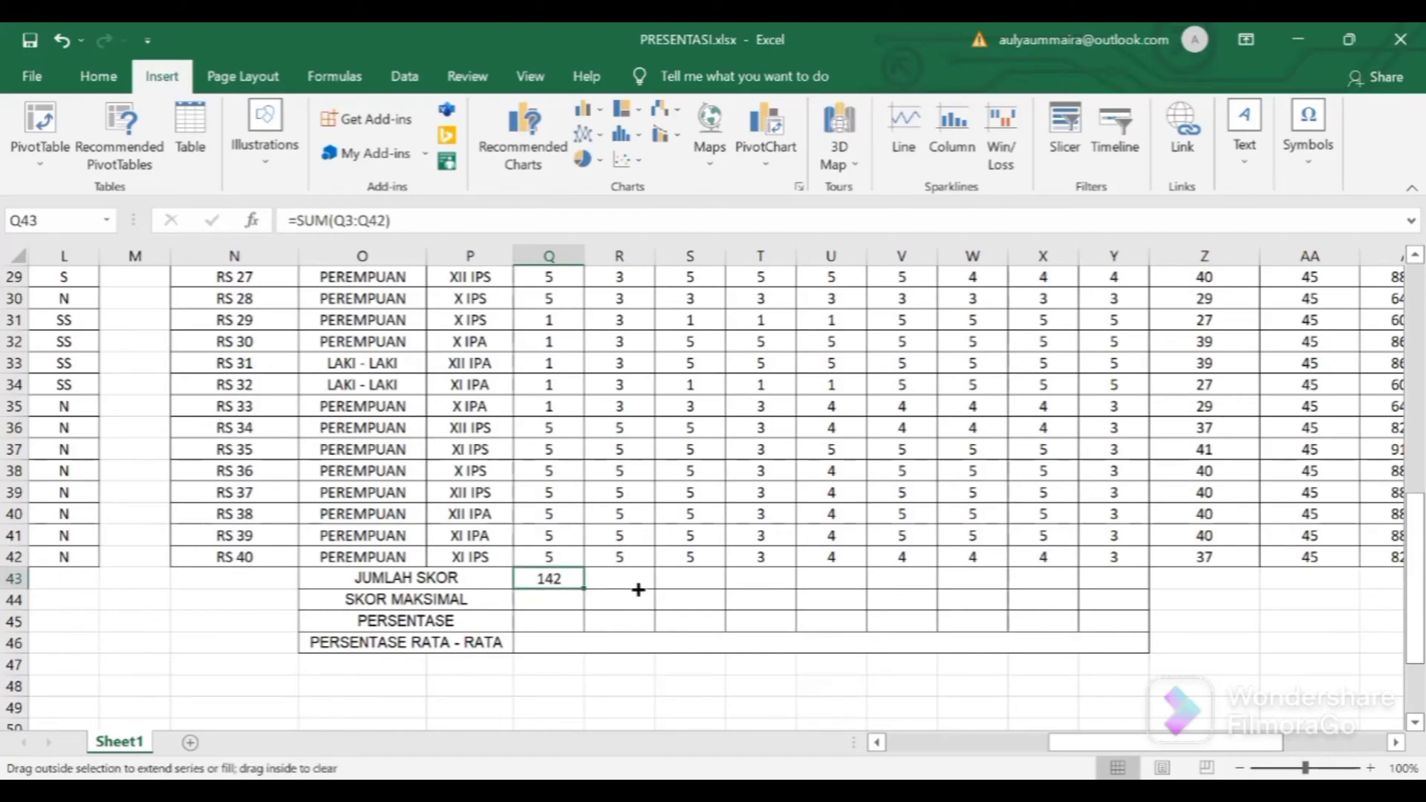
drag(638, 589, 1114, 588)
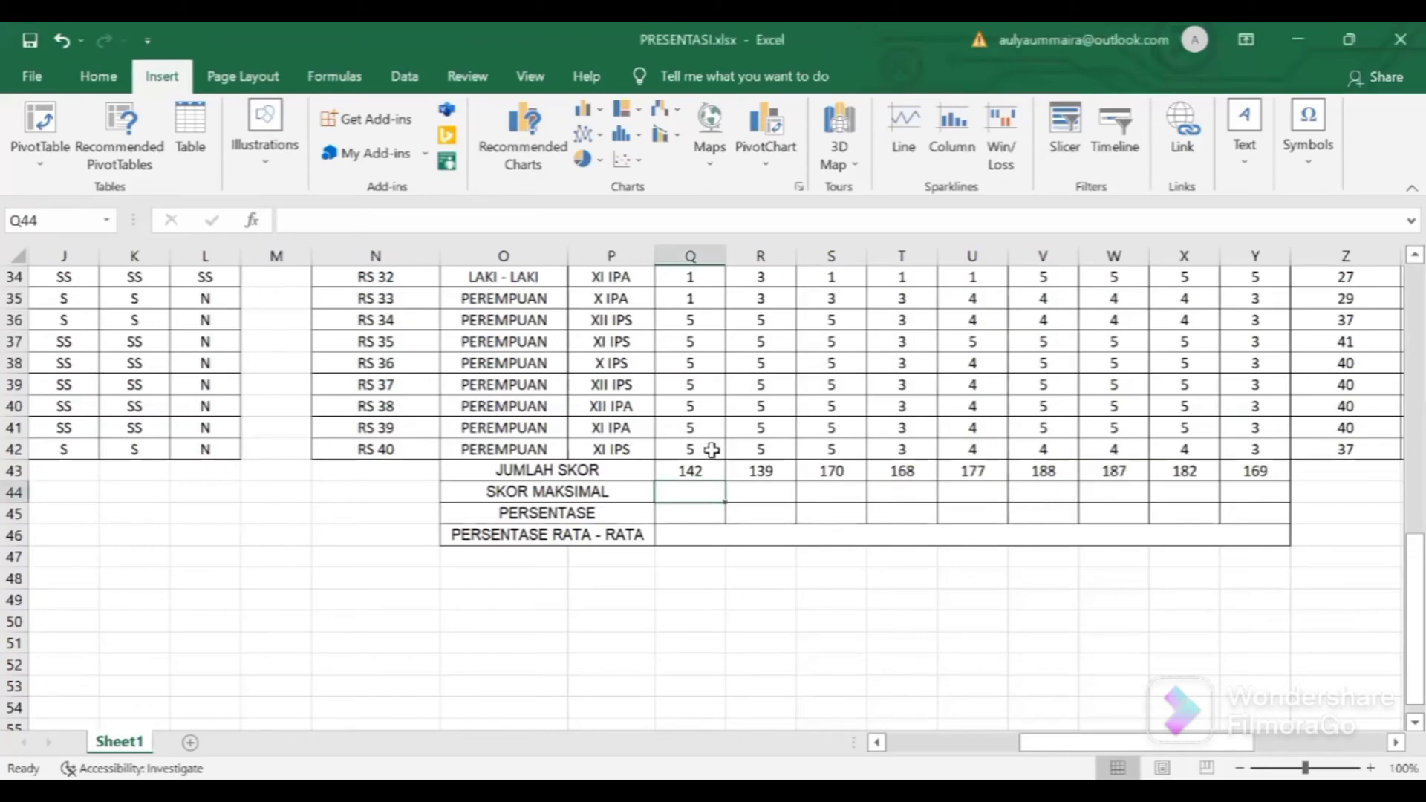
Calculate the SKOR MAKSIMAL in Q44 with the formula =5*40 and fill it across the row to Y44.
text(=)
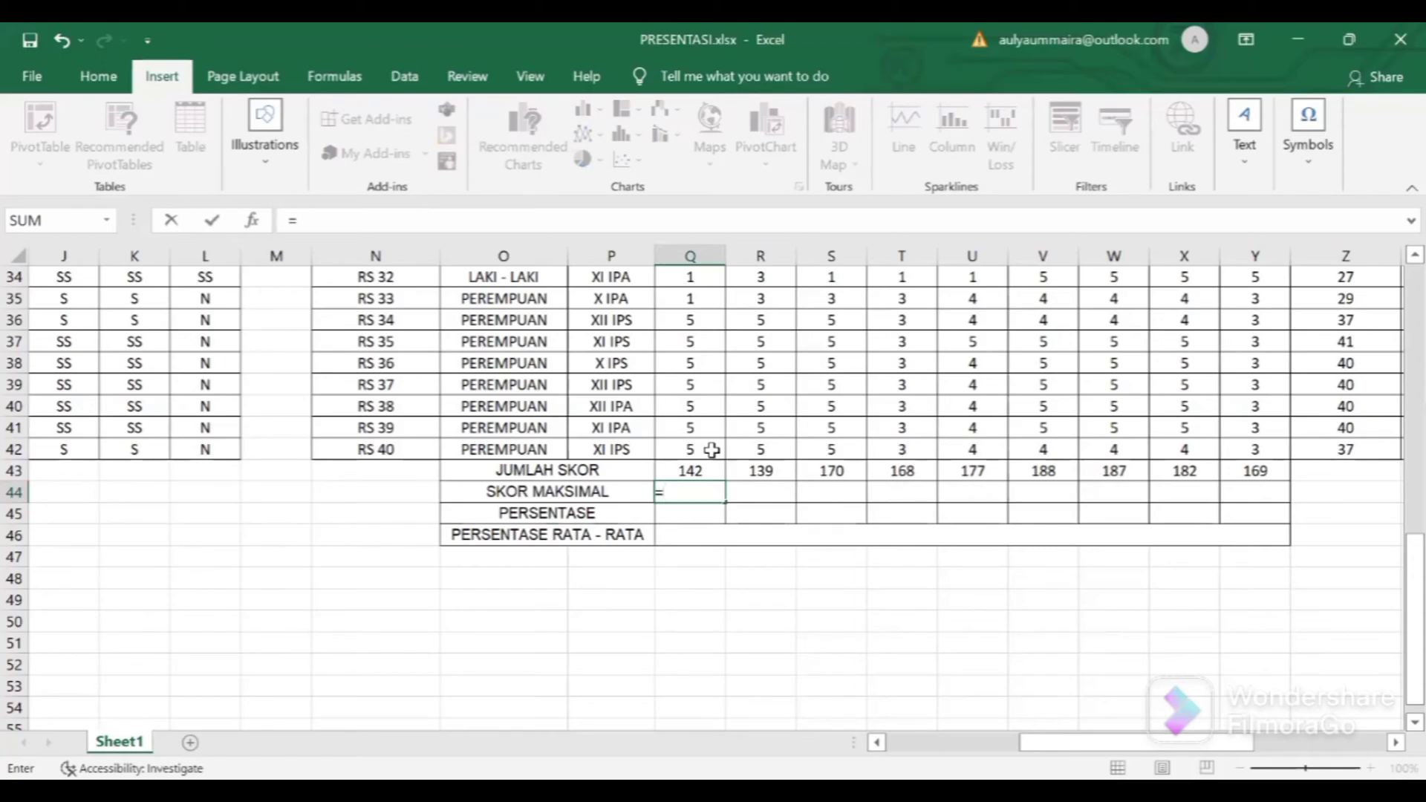
text(5*40)
key(Return)
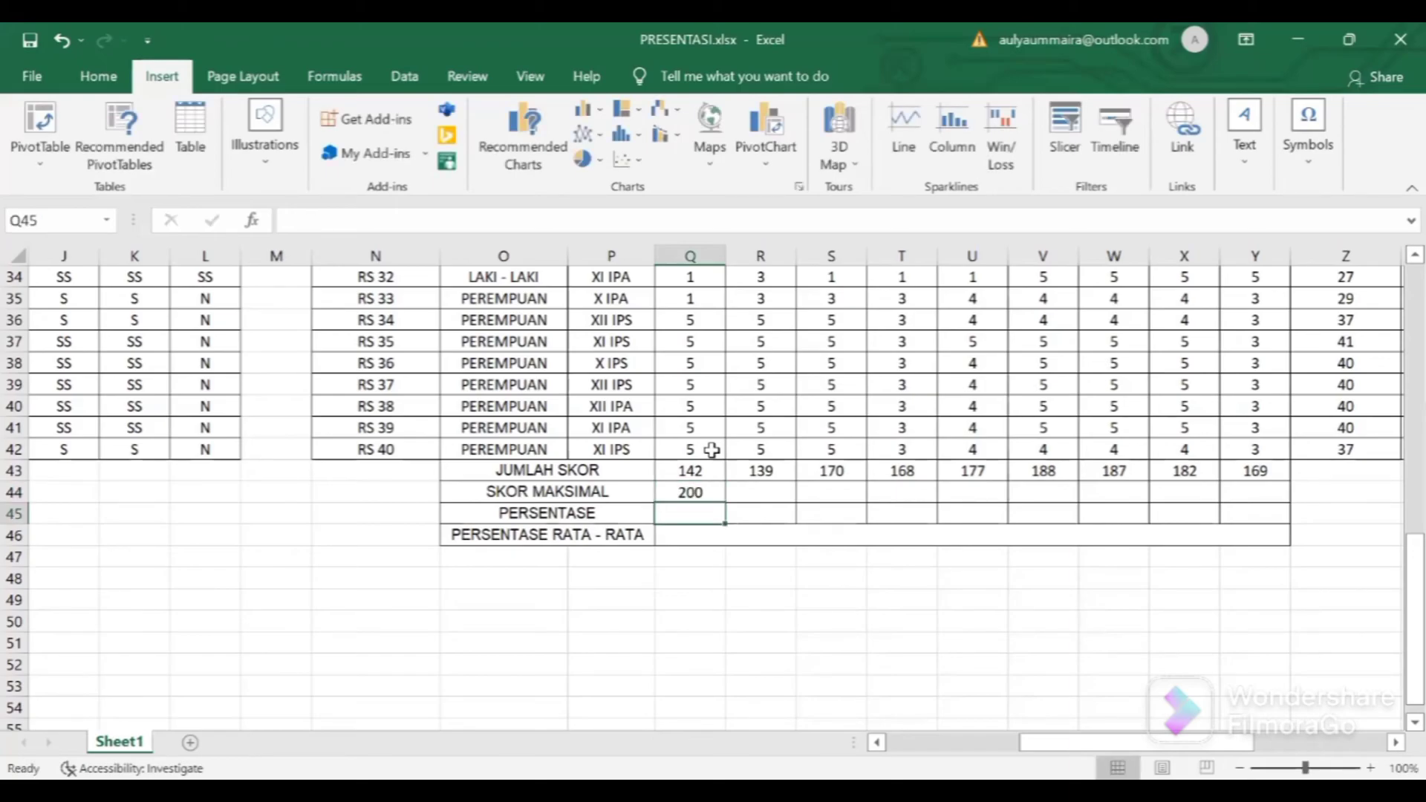
click(694, 493)
drag(717, 505, 1254, 497)
Calculate the PERSENTASE in Q45 with the formula =Q43/Q44*100 and fill it across the row to Y45.
click(680, 513)
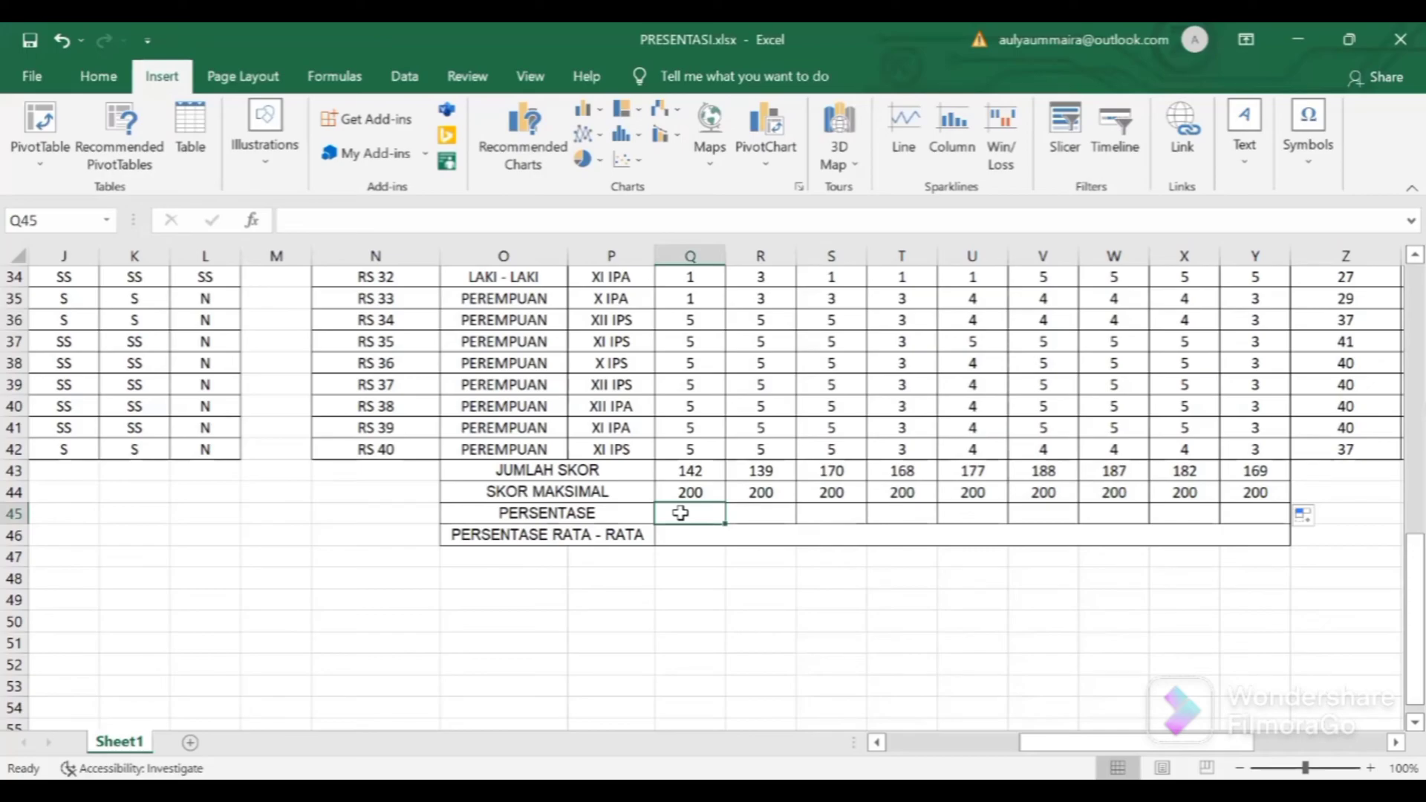
text(=)
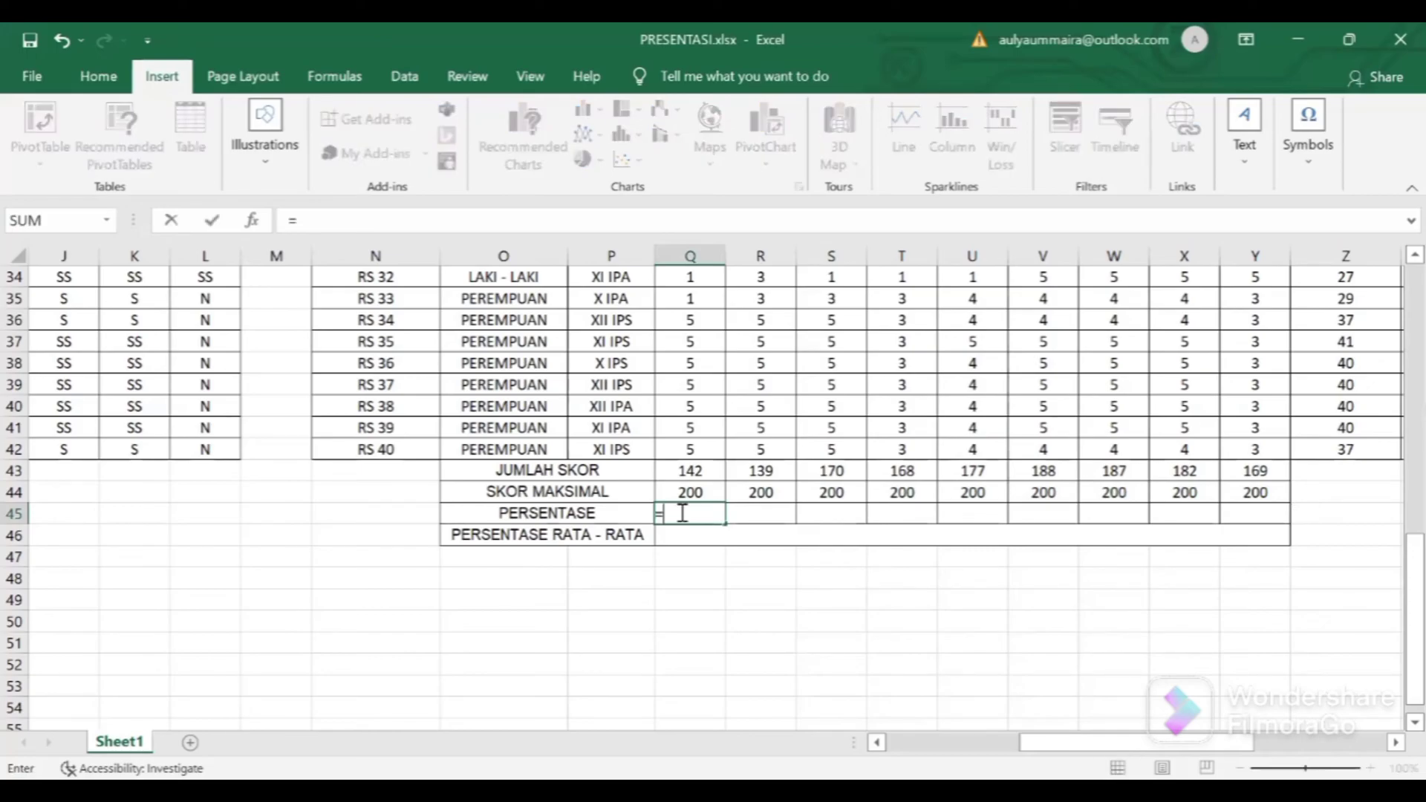
click(667, 468)
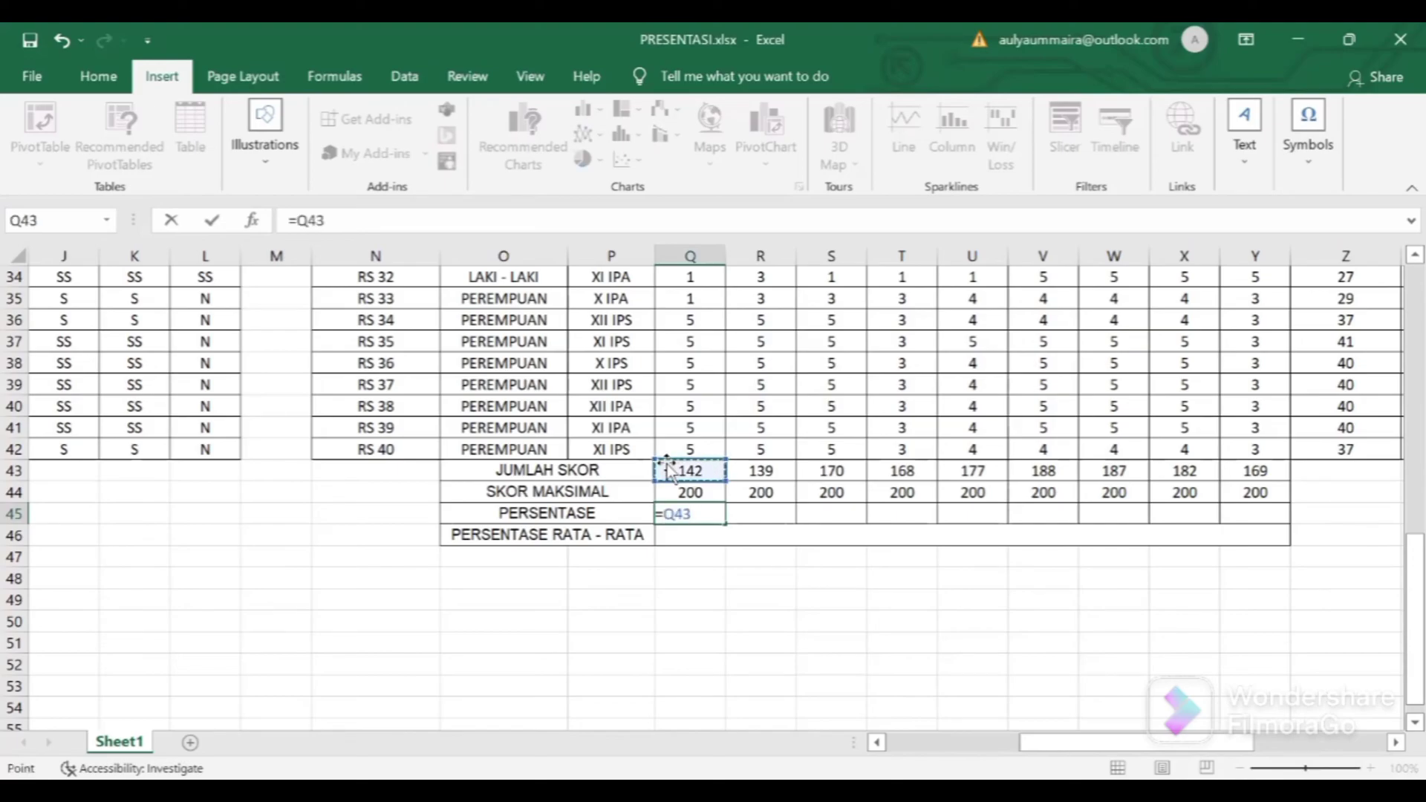
text(/)
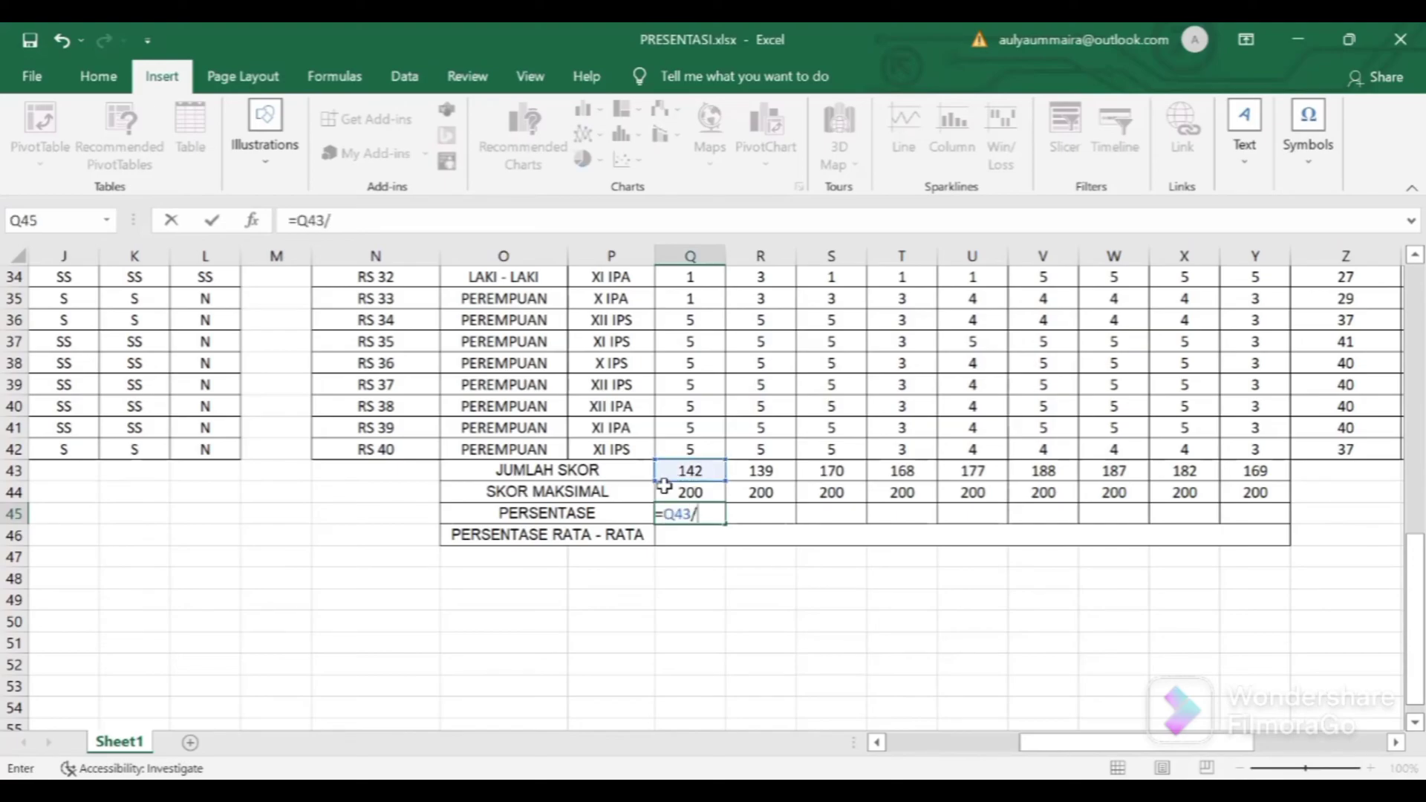
click(669, 492)
text(*100)
key(Return)
click(689, 513)
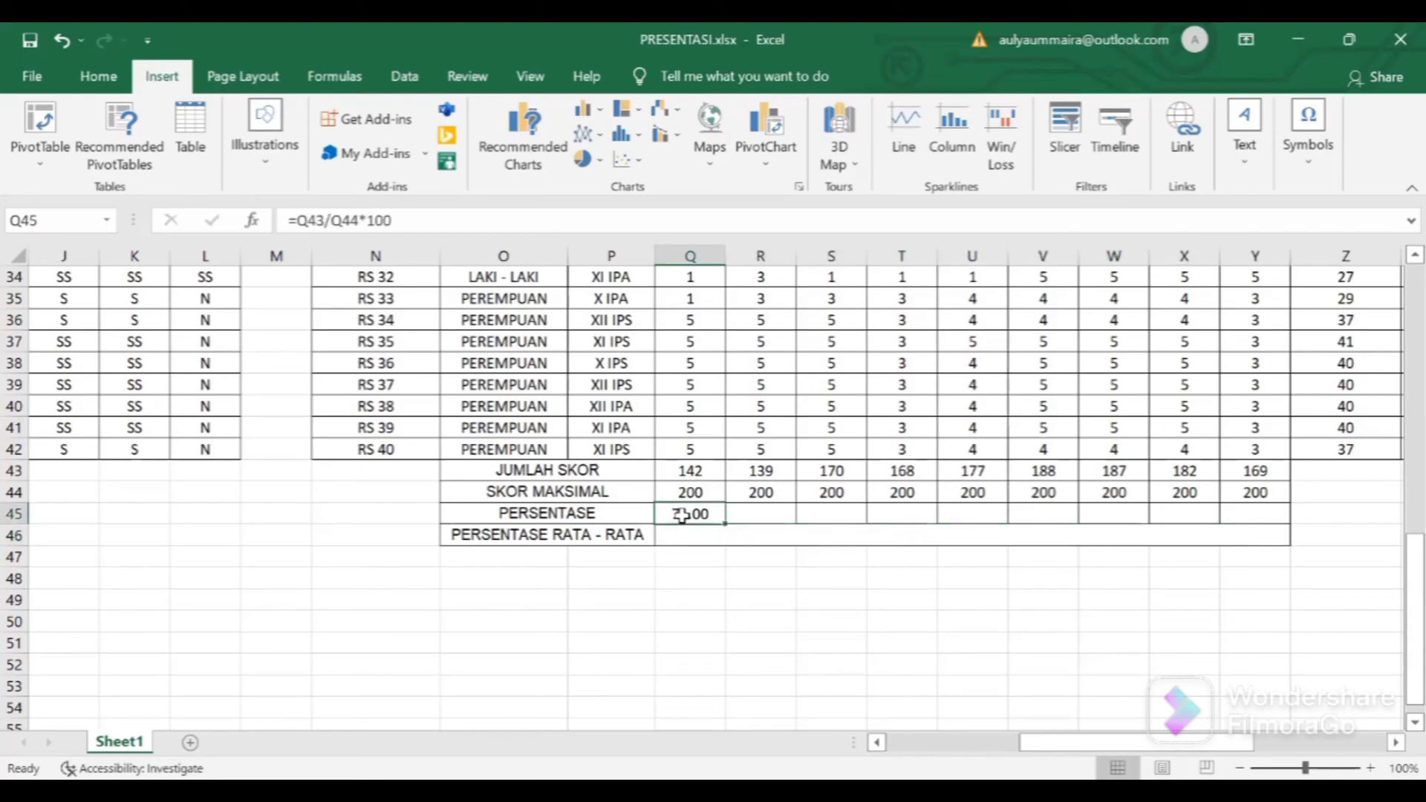
drag(725, 523, 1255, 521)
Average the questions' percentages in the merged PERSENTASE RATA - RATA cell Q46 with the formula =AVERAGE(Q45:Y45).
click(744, 536)
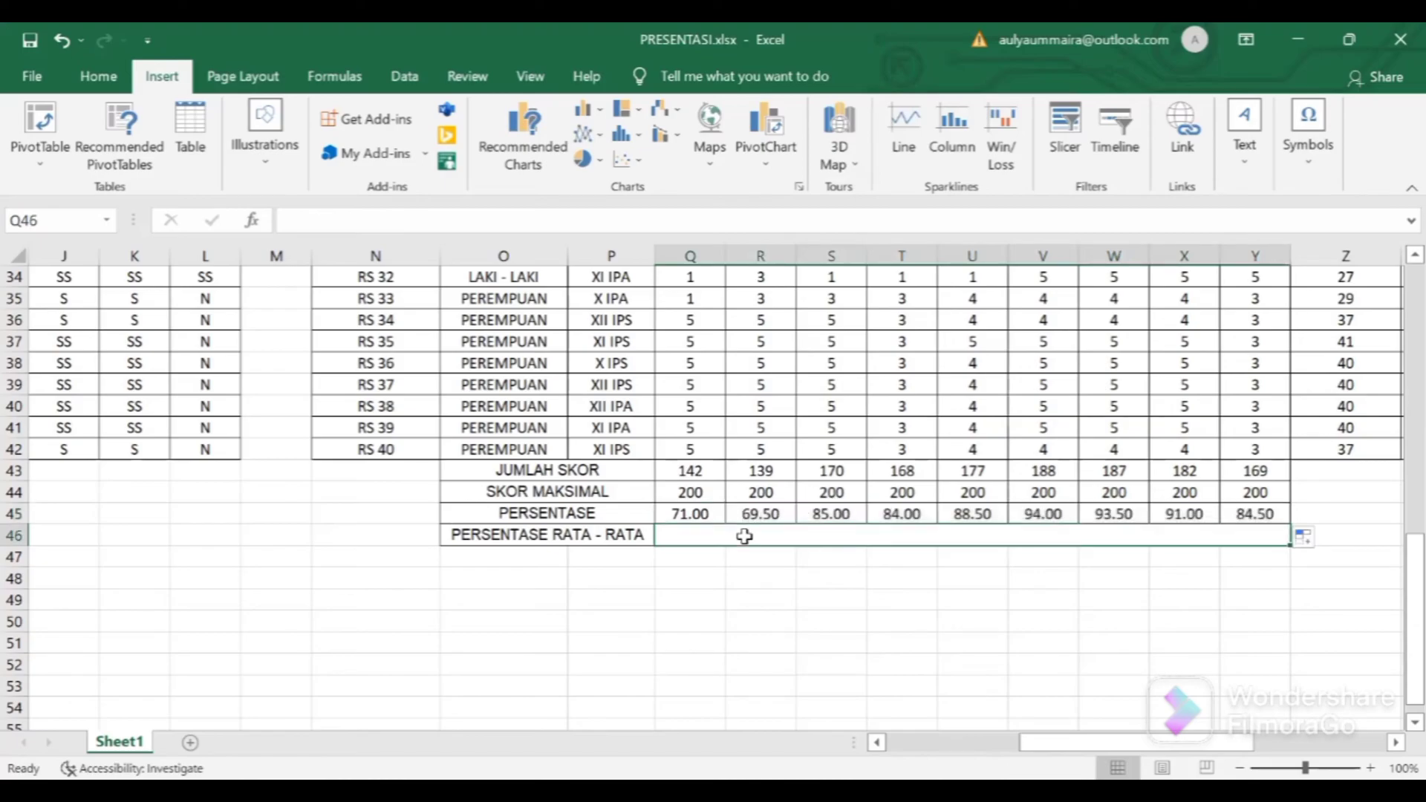
text(=)
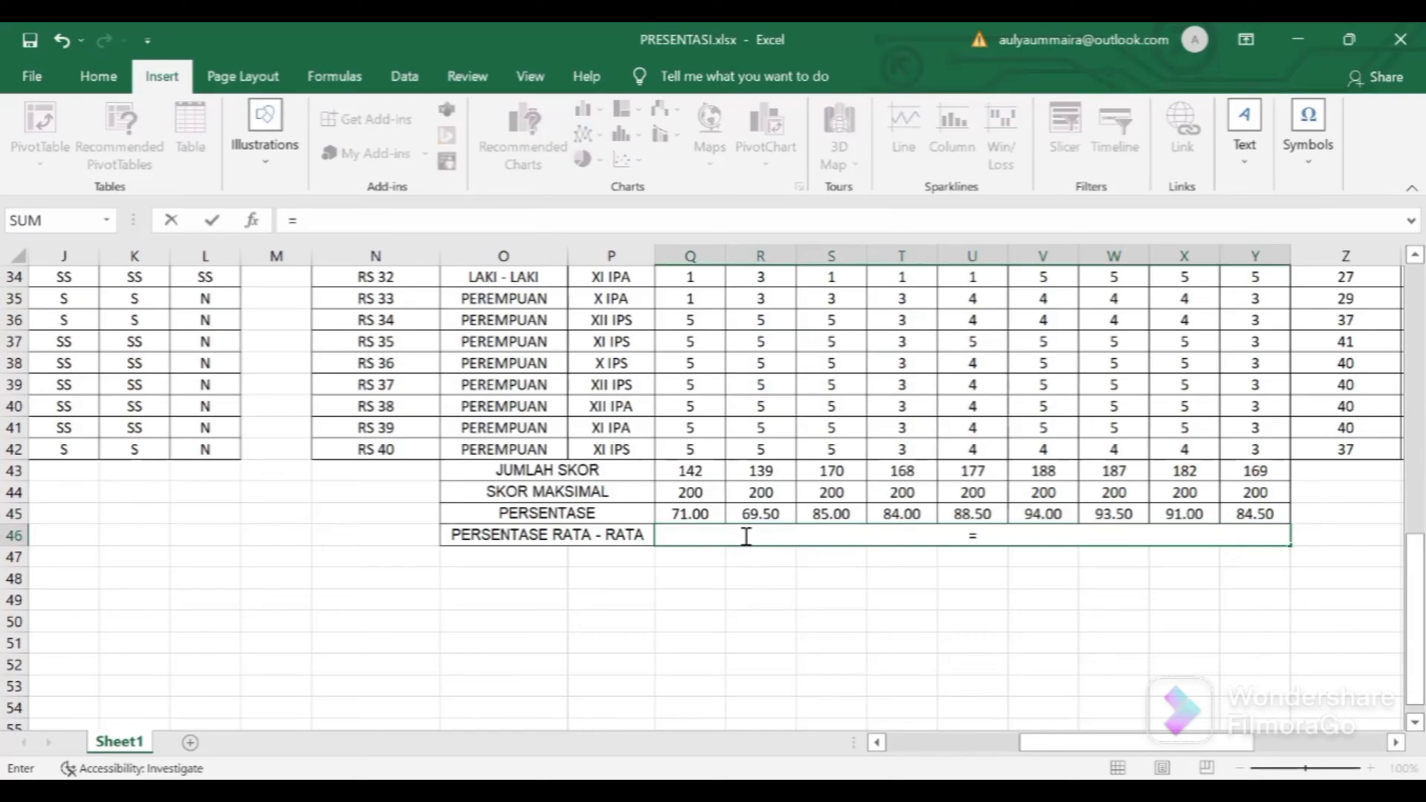
text(AVERAGE()
click(696, 513)
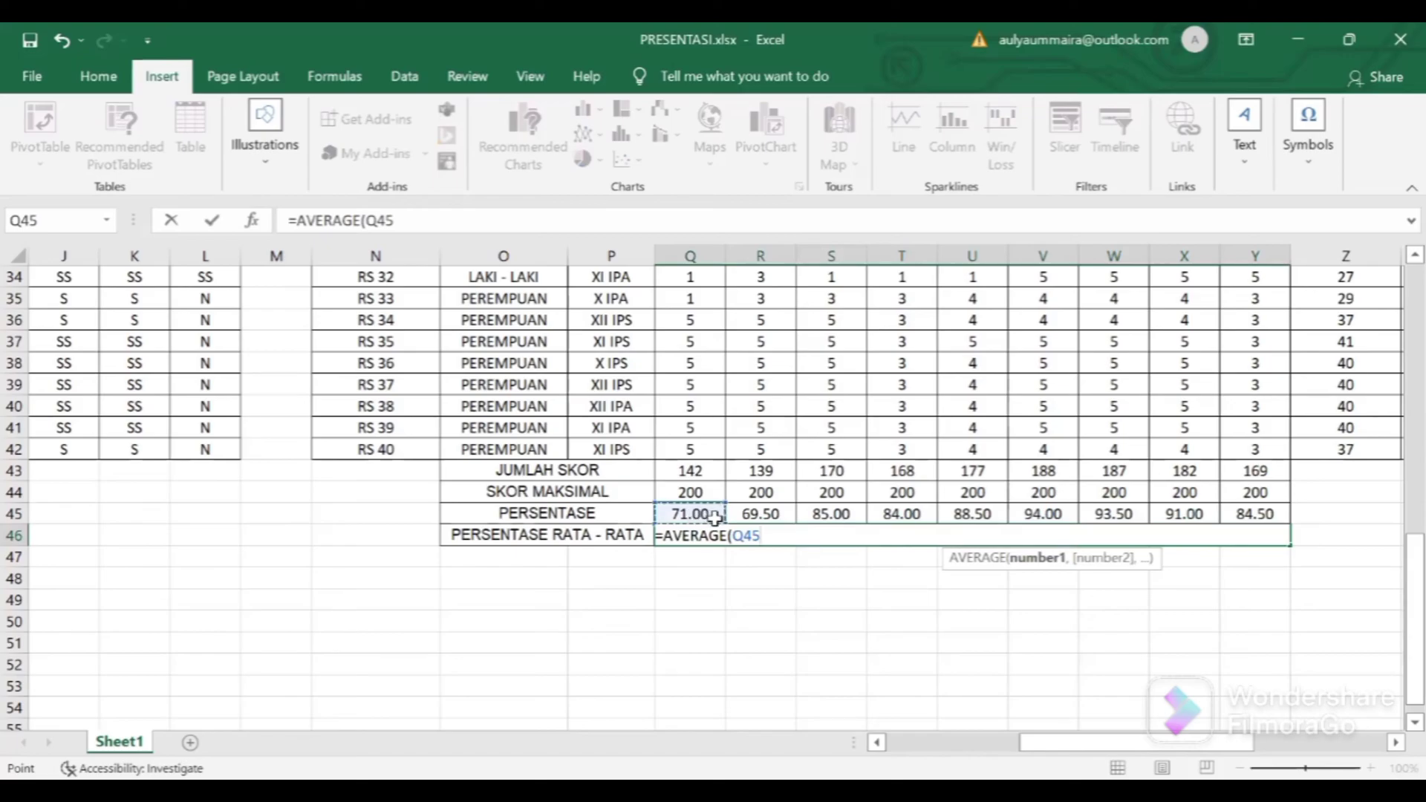
shift+click(1236, 508)
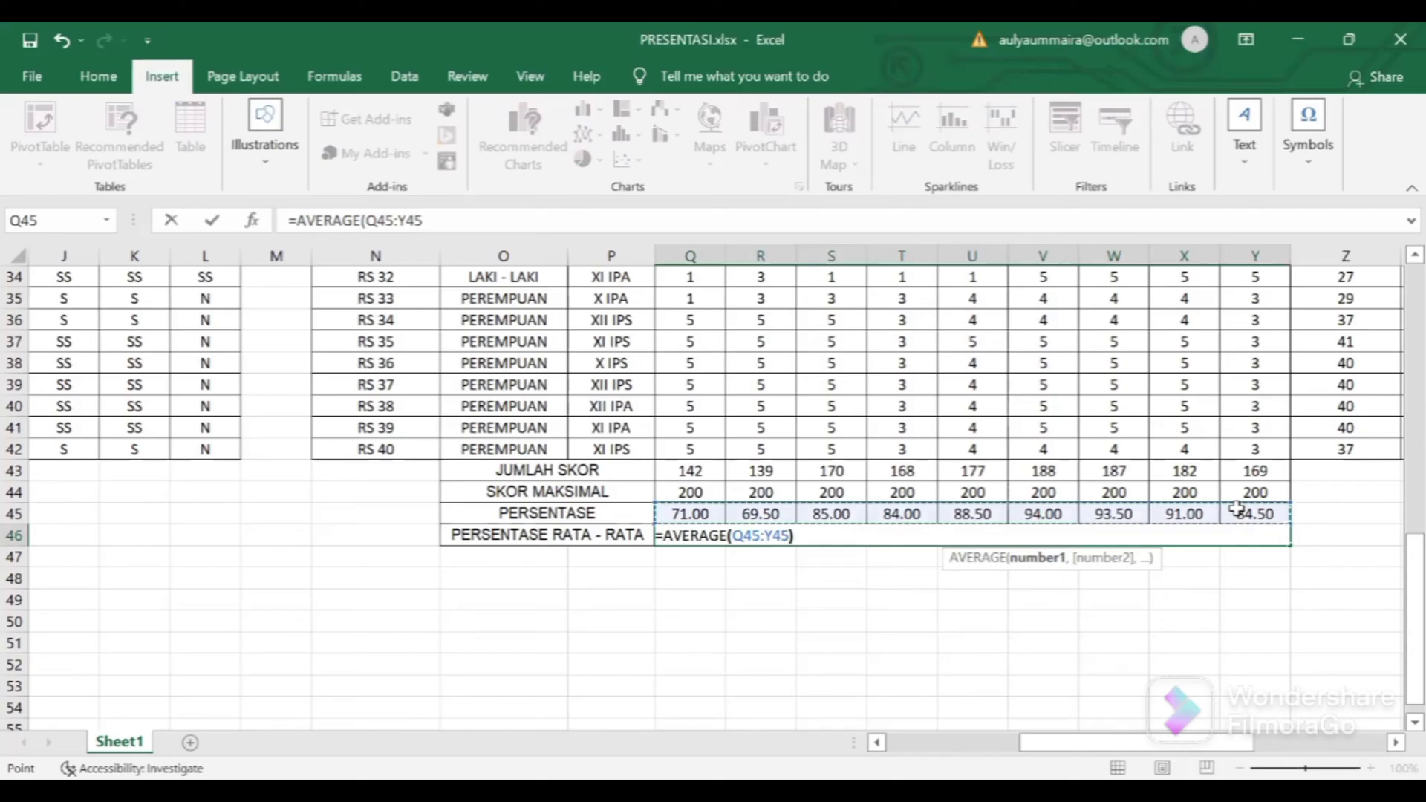
key(Return)
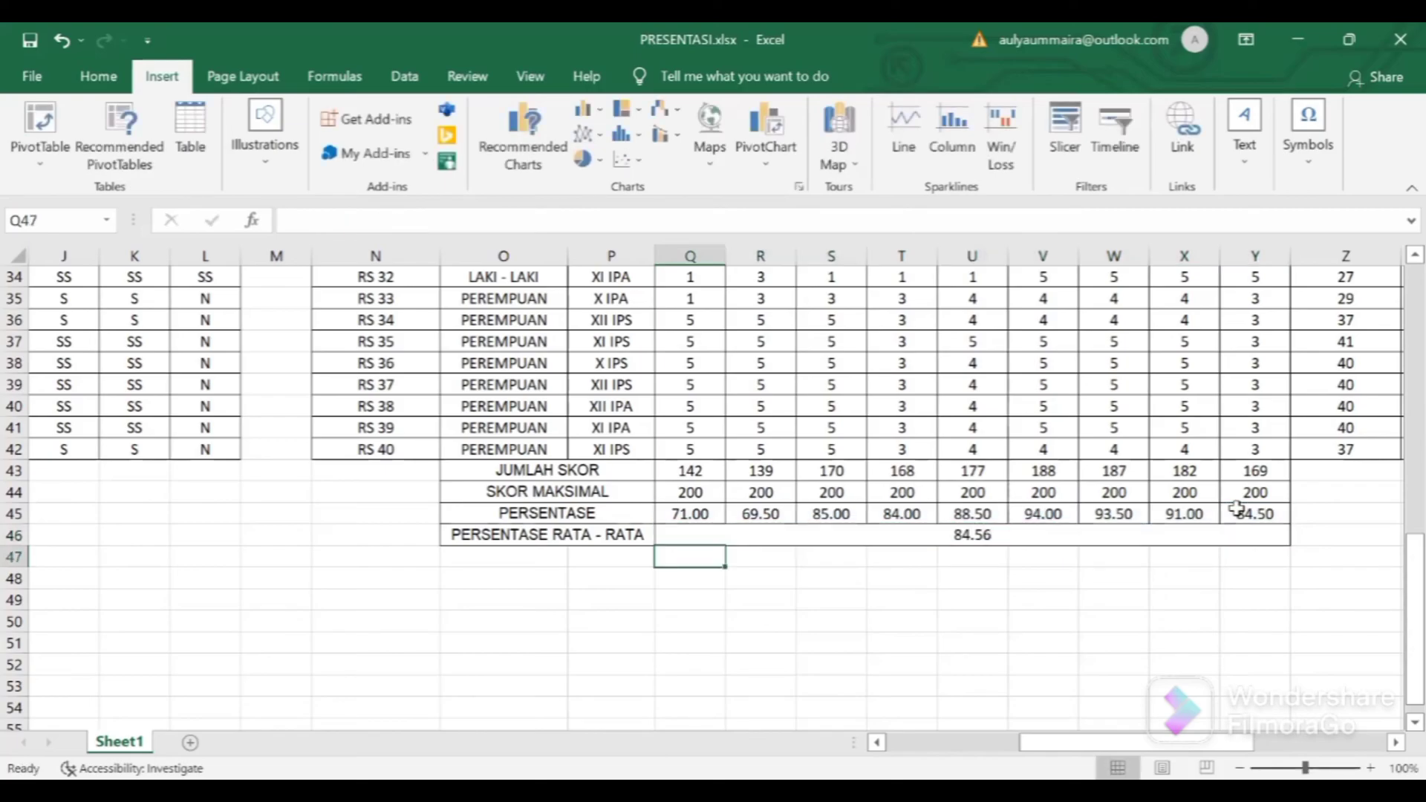
Compare the average percentage per question in Q46 with the average percentage per respondent in AC3.
click(1104, 529)
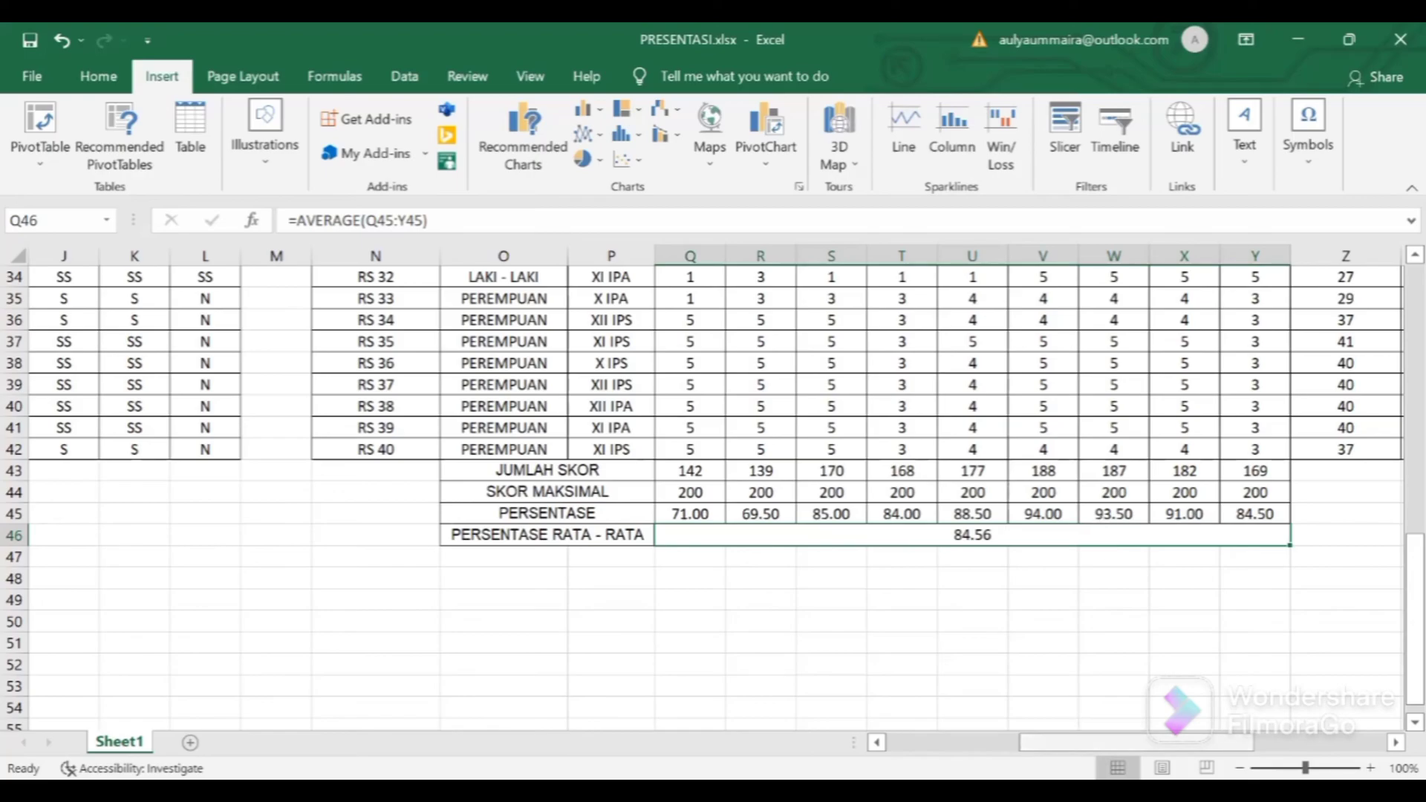
drag(1073, 741, 1146, 741)
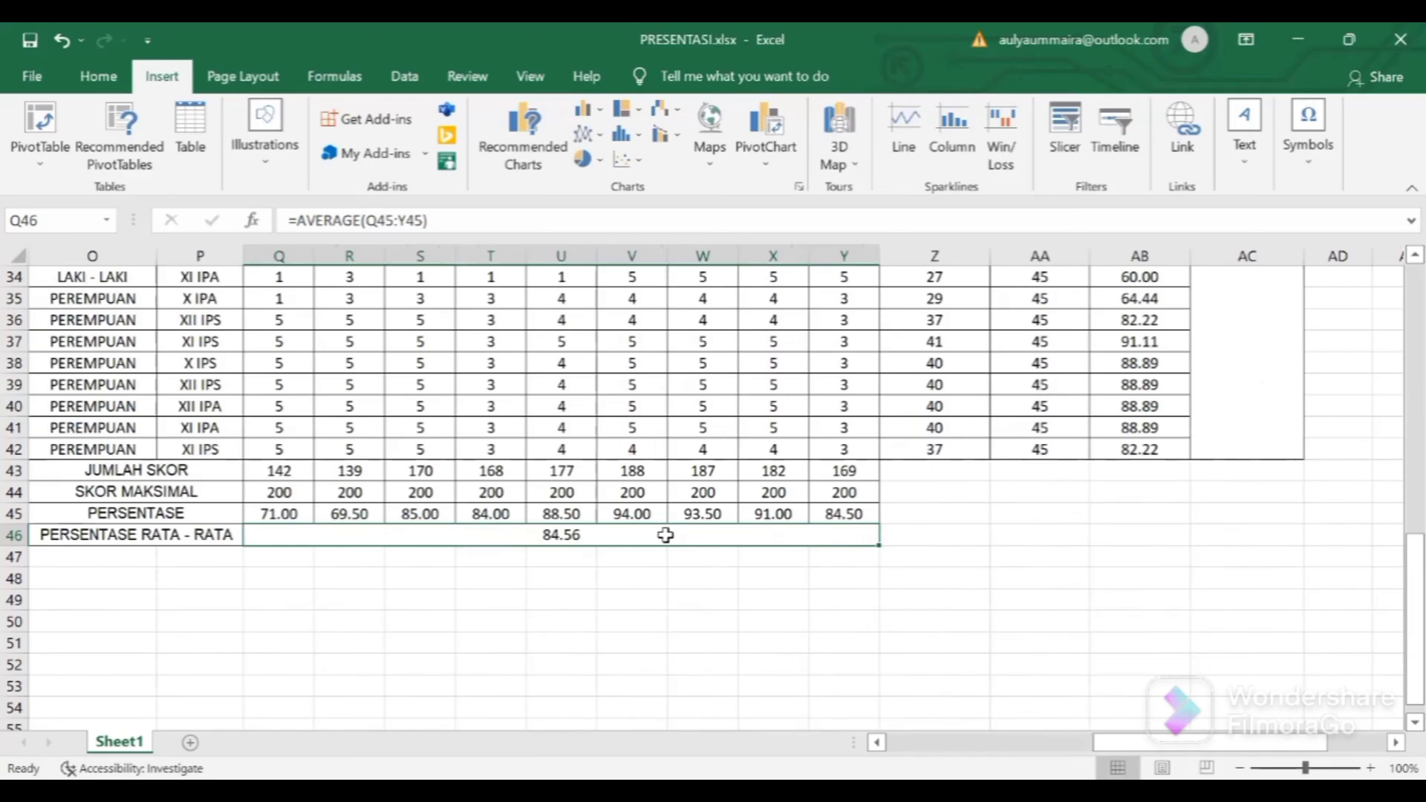
scroll(1238, 413, up, 10)
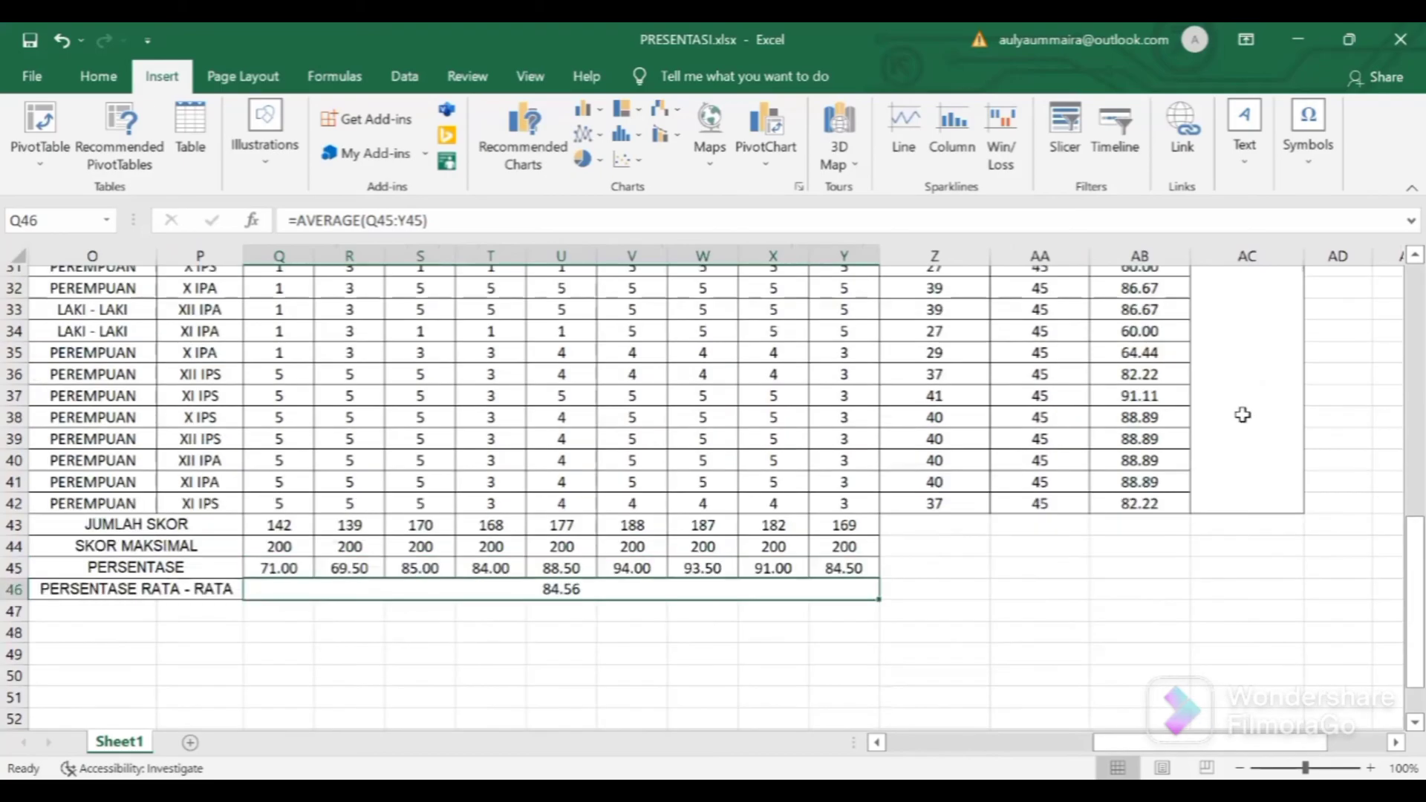
click(1260, 627)
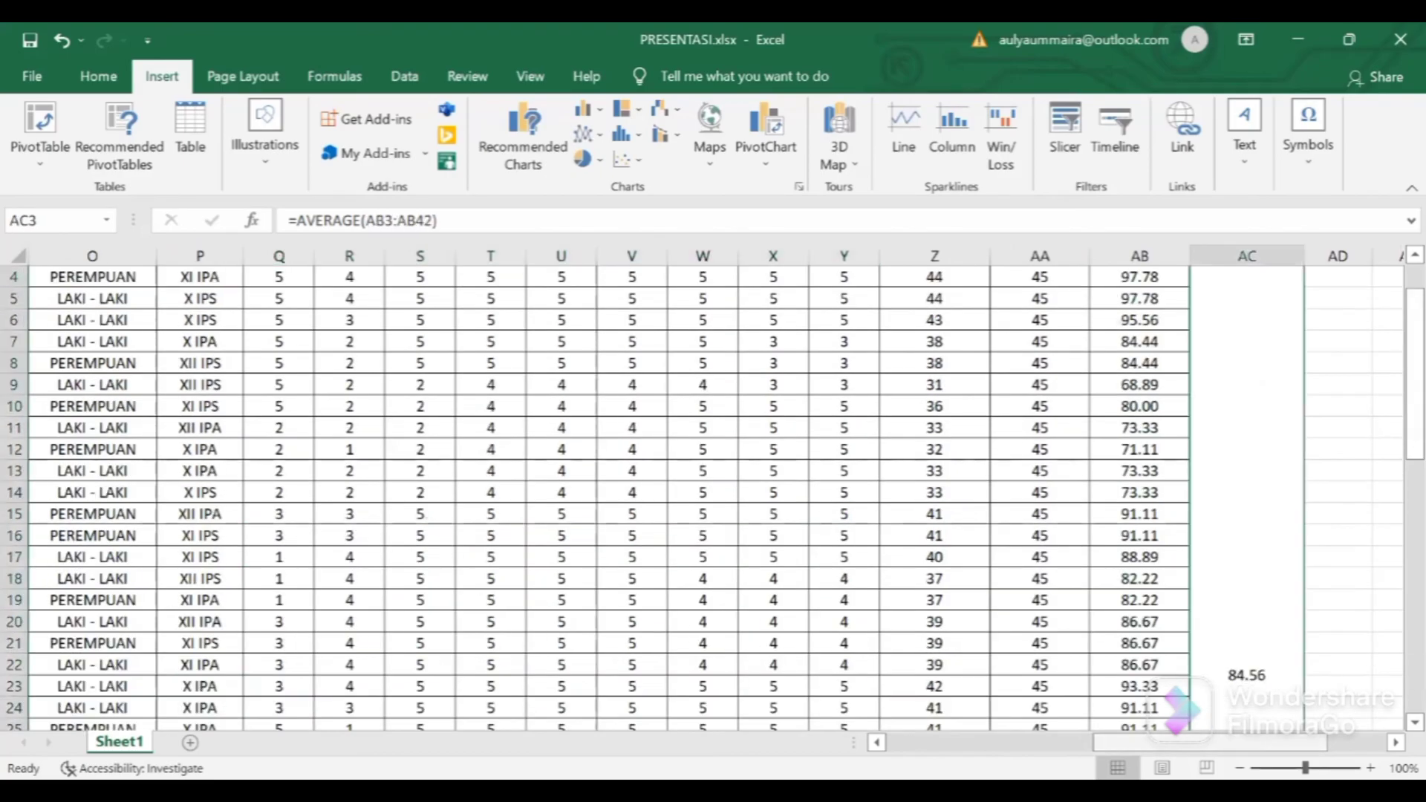
Replace the first dotted blank in the AF19 sentence with 84.56, so it begins HASIL PERSENTASE 84.56 BERADA DI KATEGORI.
scroll(1216, 647, right, 4)
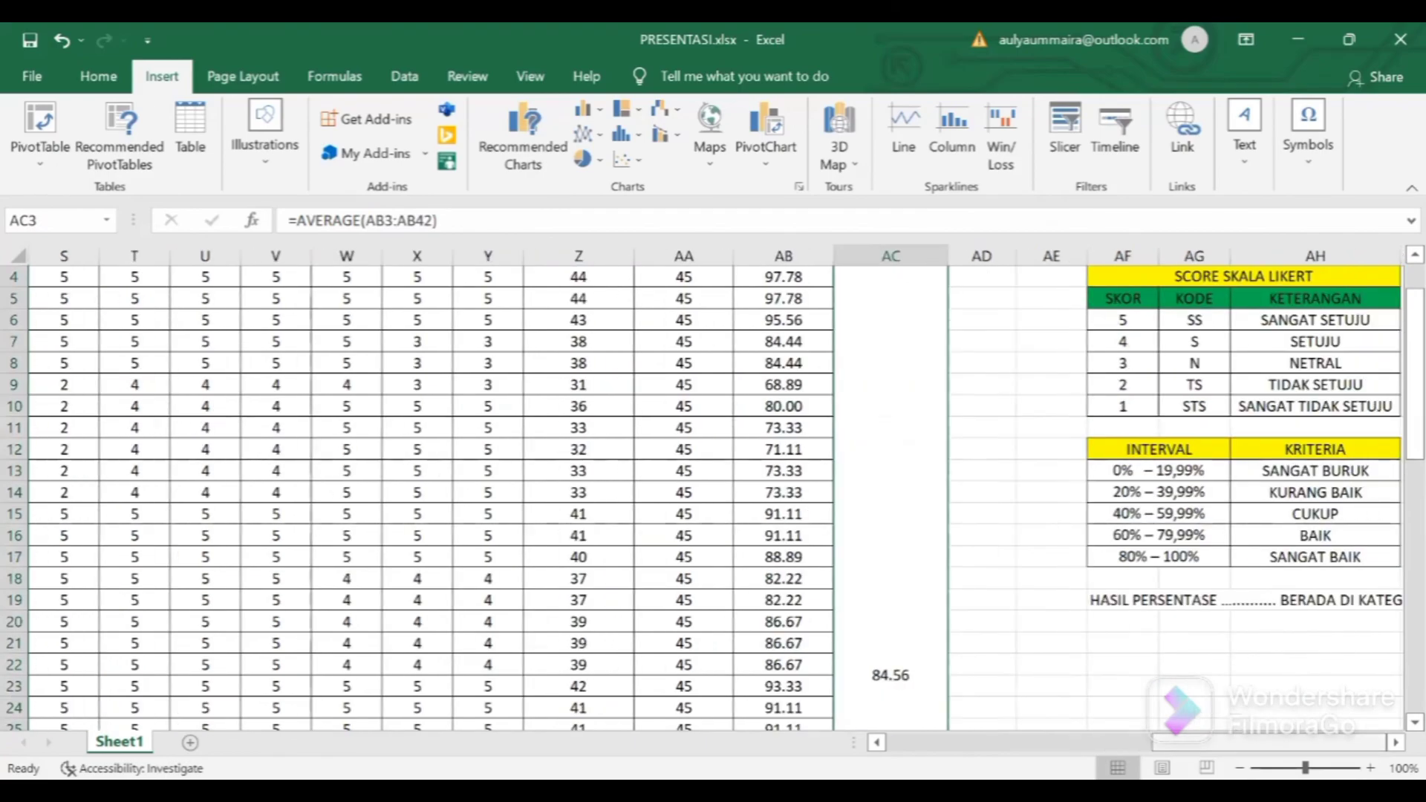
click(1094, 600)
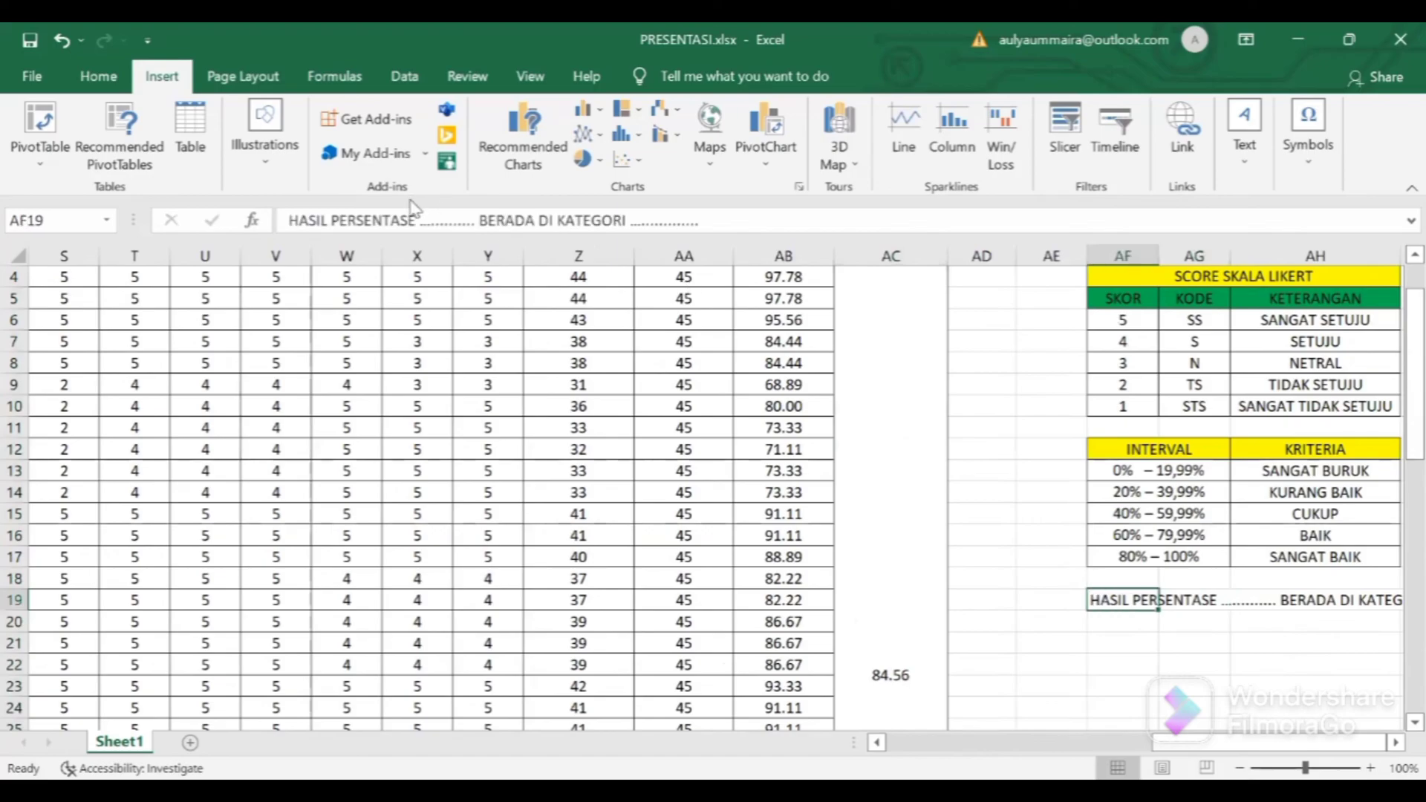
click(466, 219)
key(BackSpace)
key(BackSpace)
key(BackSpace)
key(BackSpace)
key(BackSpace)
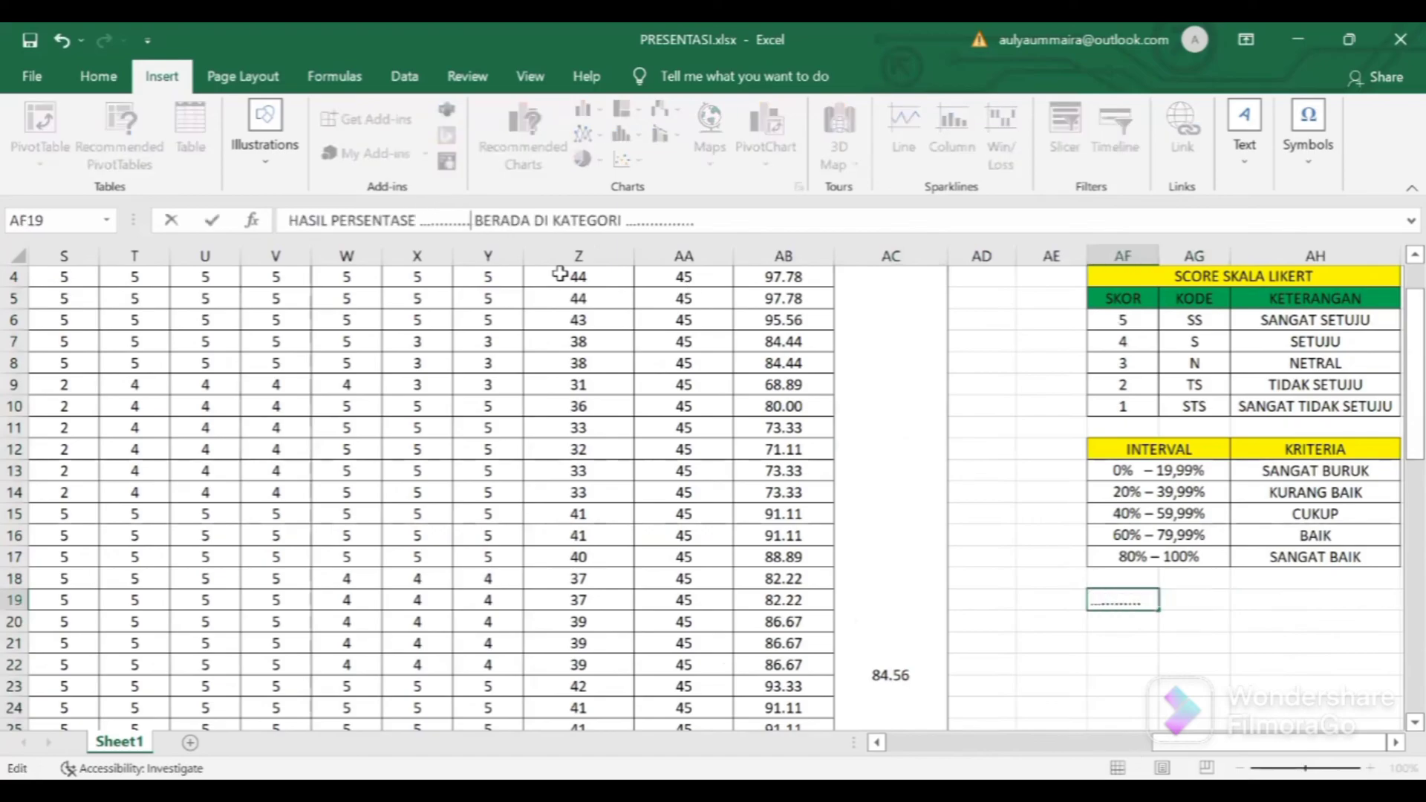
key(BackSpace)
key(BackSpace)
key(BackSpace)
key(BackSpace)
key(BackSpace)
key(BackSpace)
key(BackSpace)
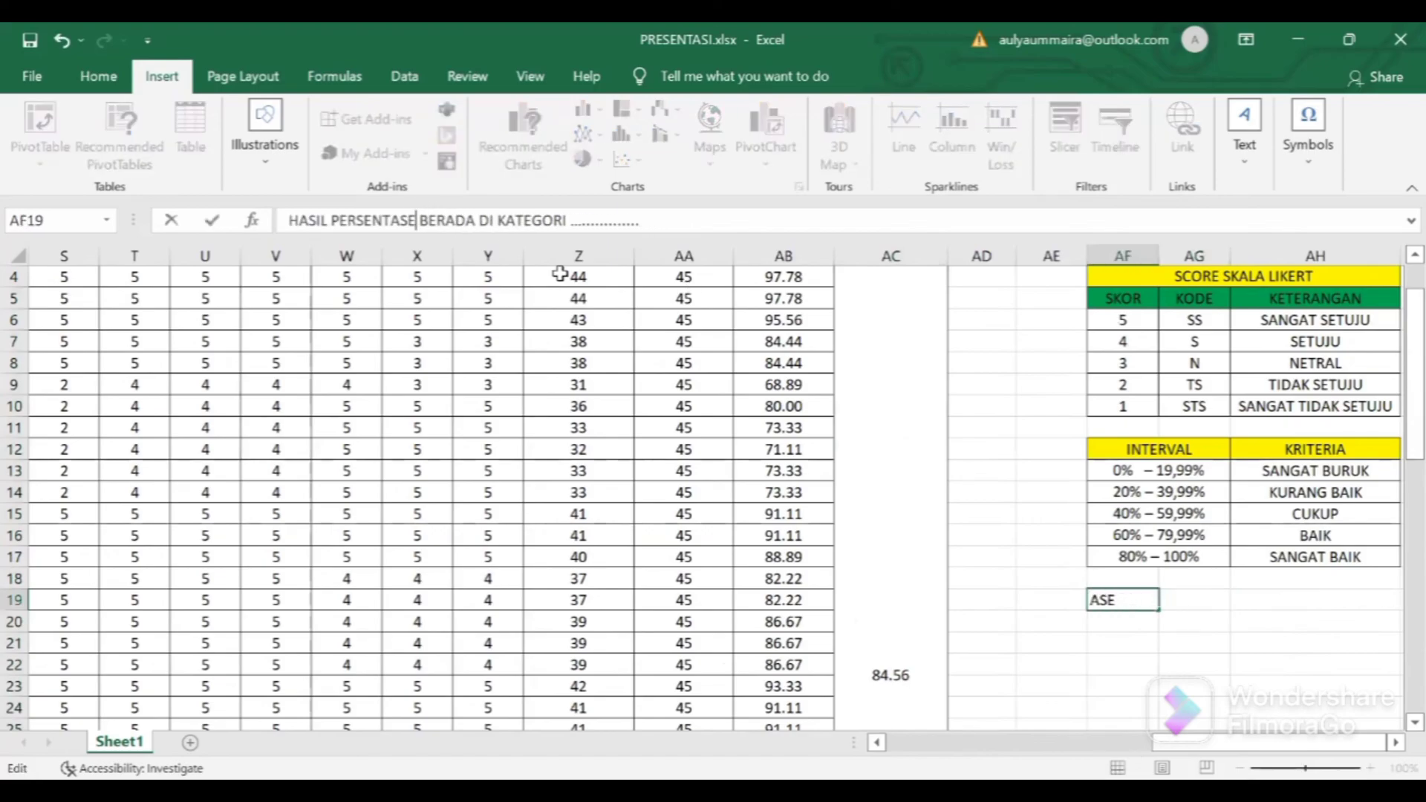
text(84.56)
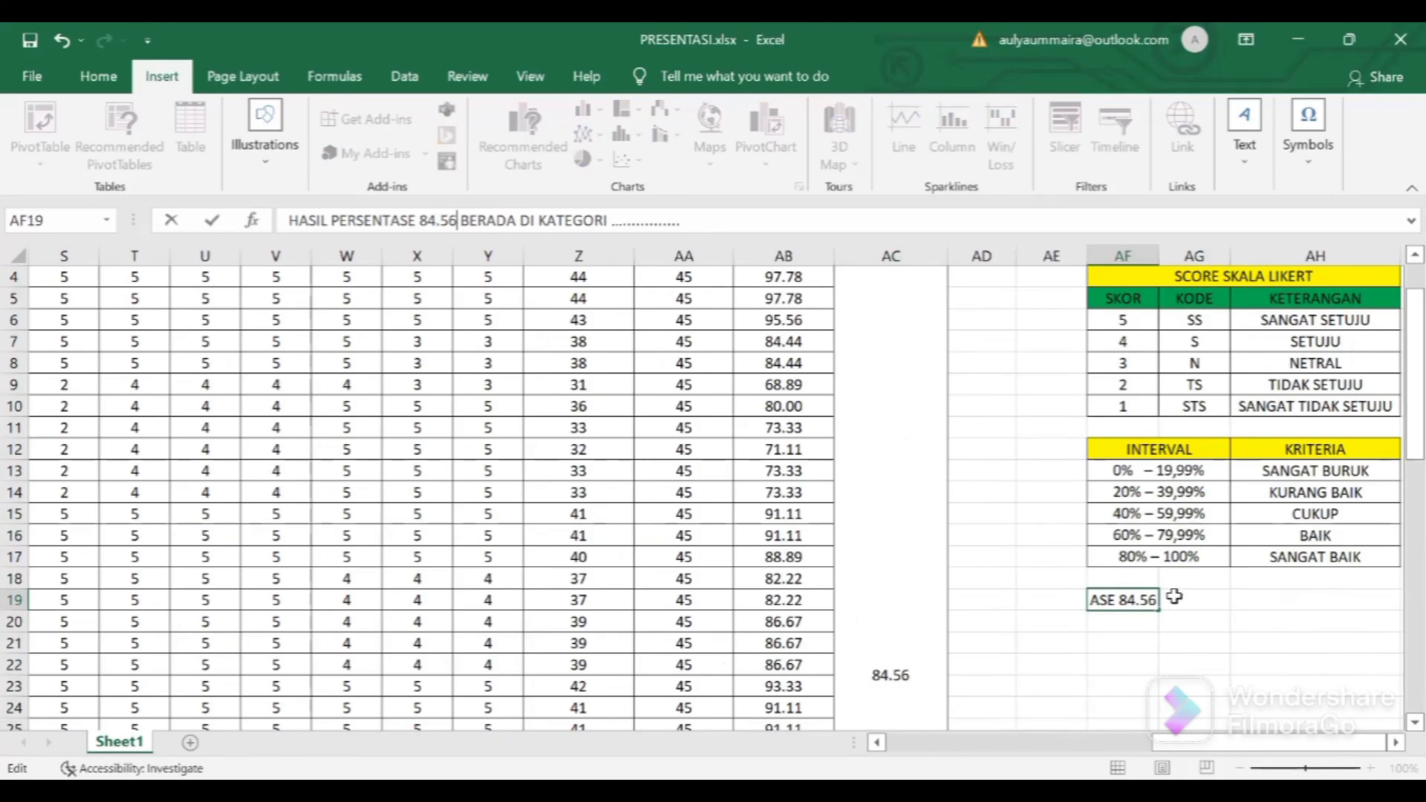
Look up the criterion for the 80% – 100% interval and replace the remaining dotted blank in the AF19 sentence with SANGAT BAIK.
click(1133, 556)
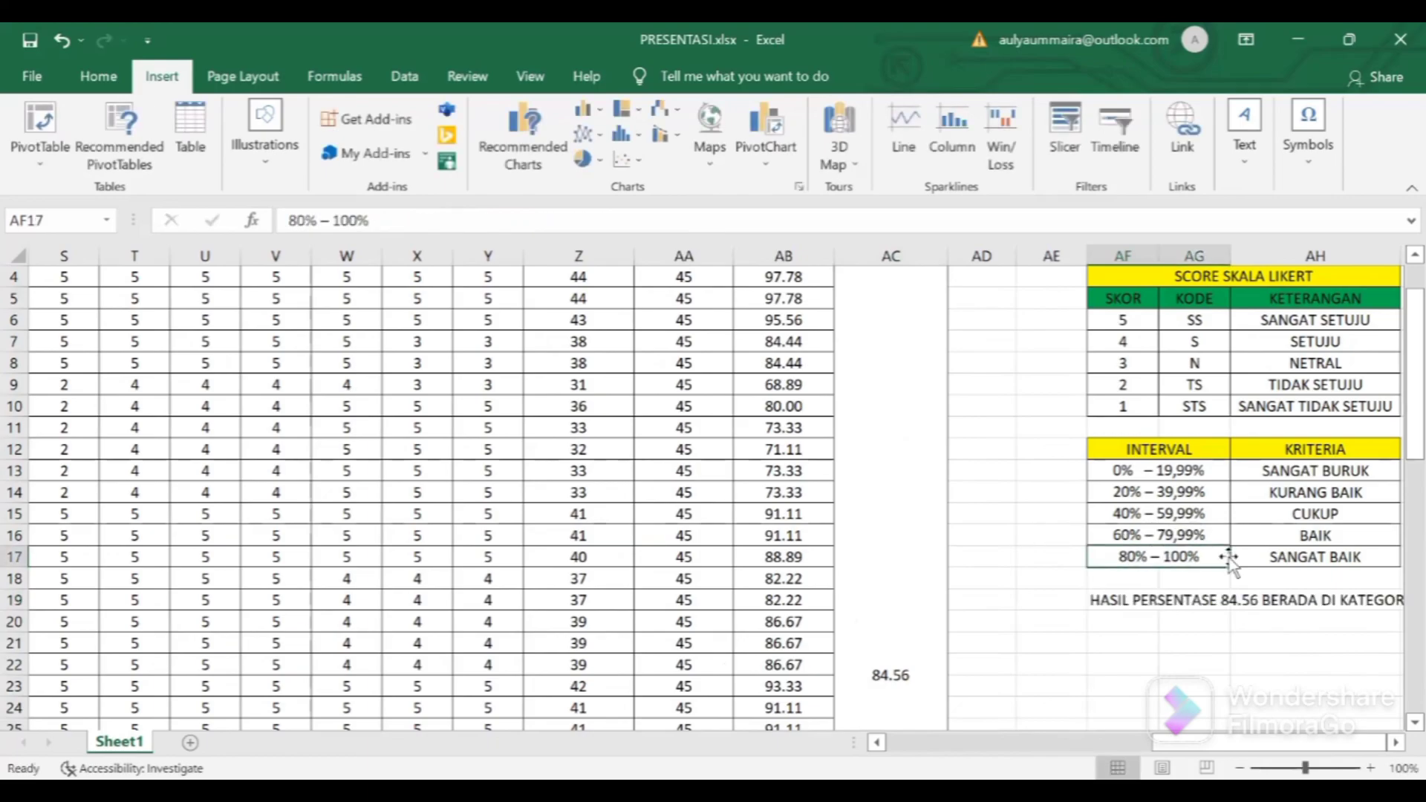
click(1307, 556)
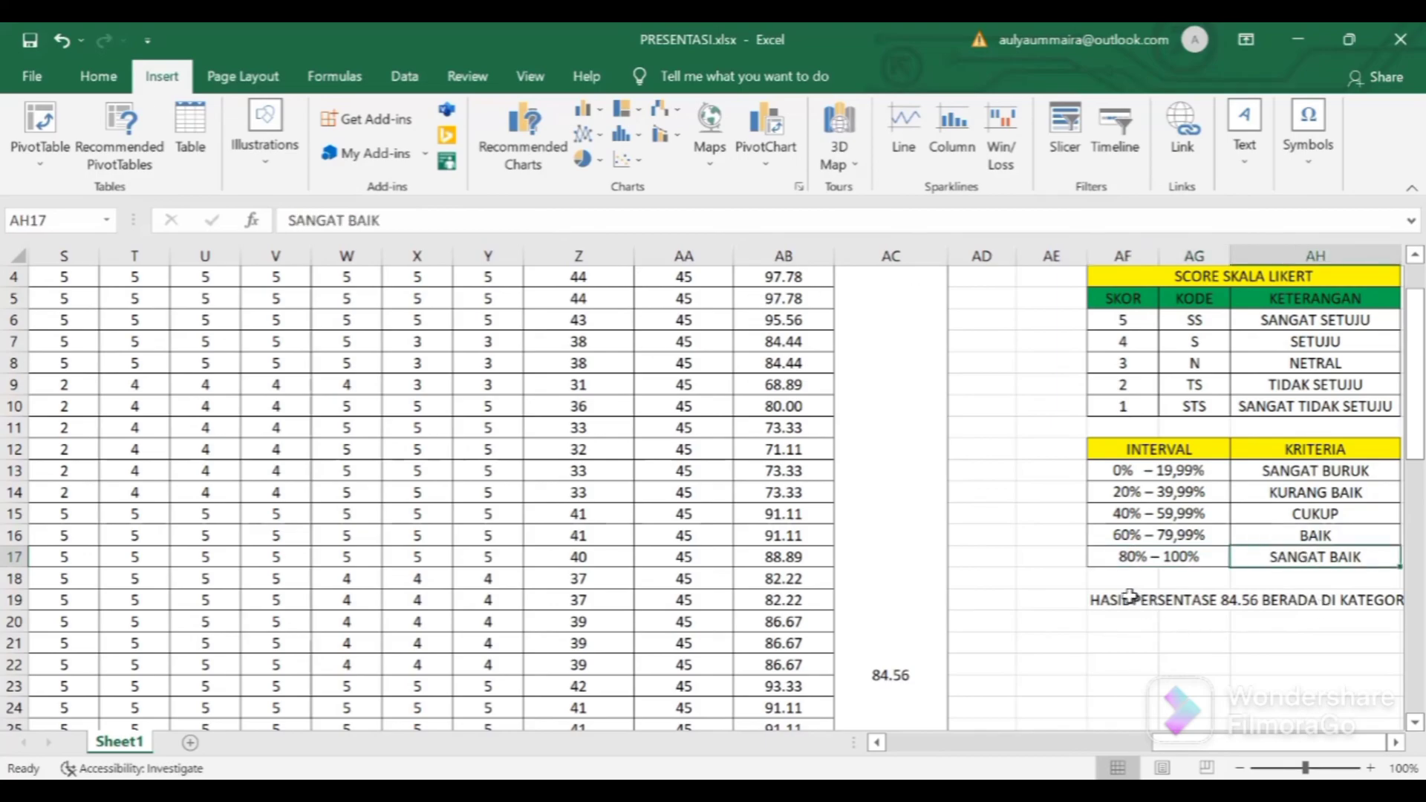
click(1129, 596)
click(698, 217)
key(BackSpace)
key(BackSpace)
key(BackSpace)
key(BackSpace)
key(BackSpace)
key(BackSpace)
text(SANGAT BAIK)
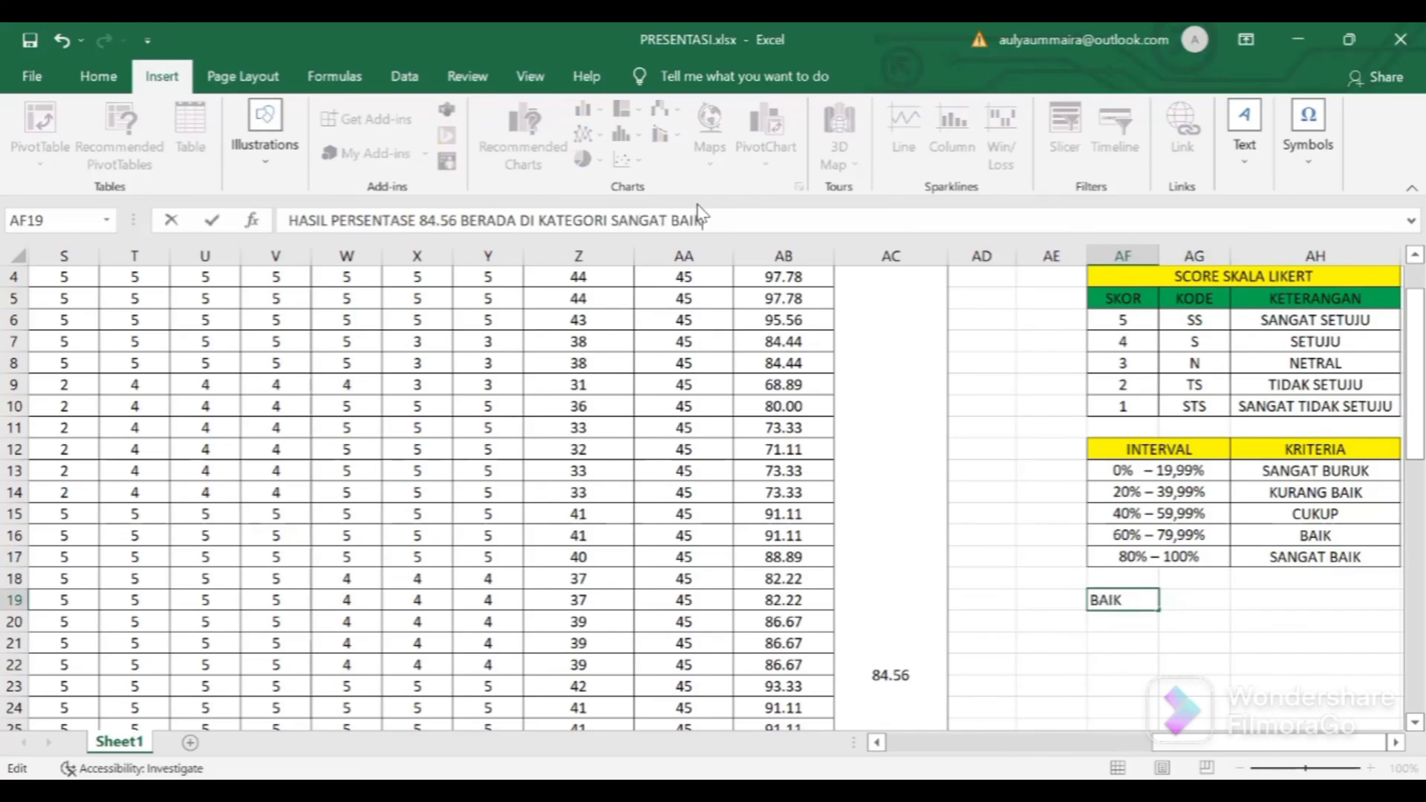
click(1075, 533)
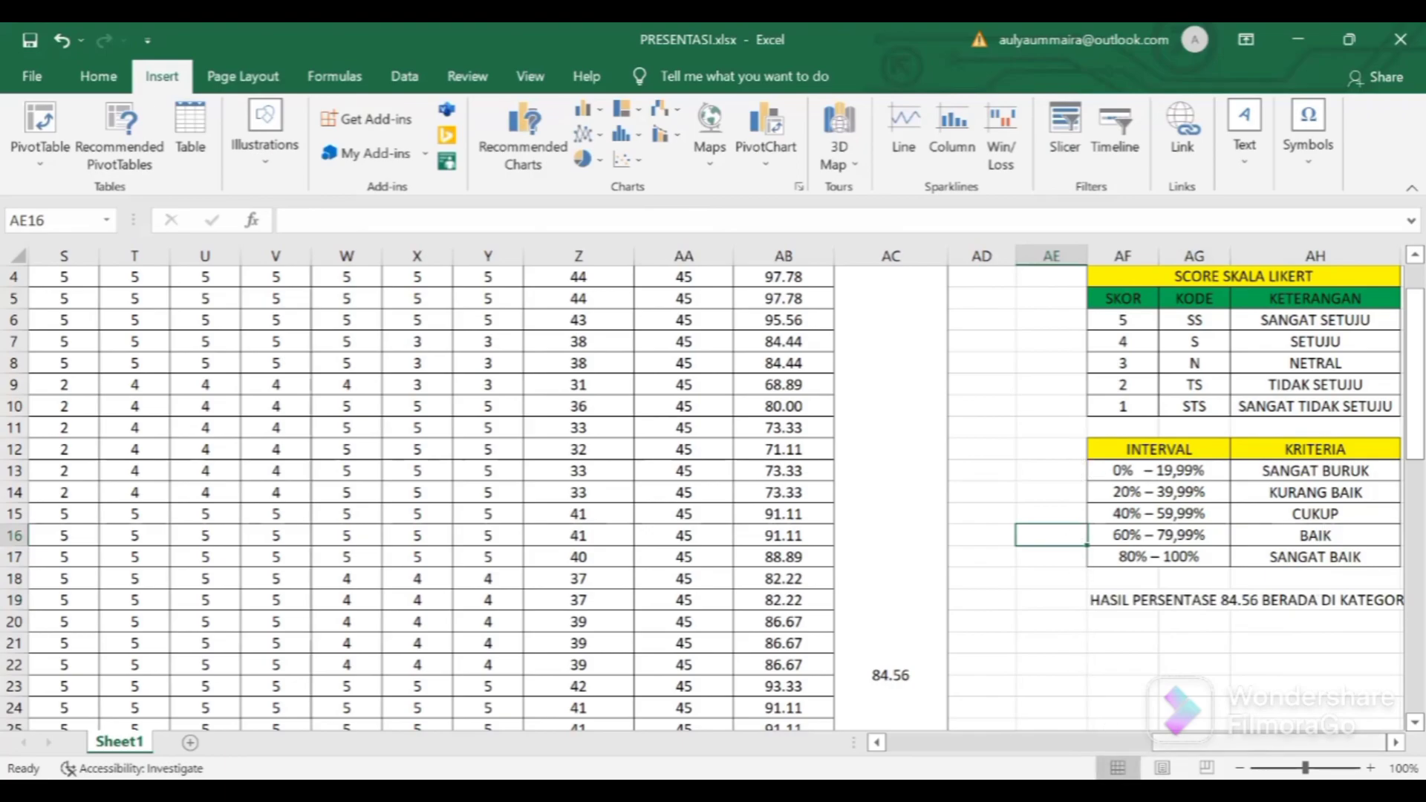
drag(1214, 742, 1180, 742)
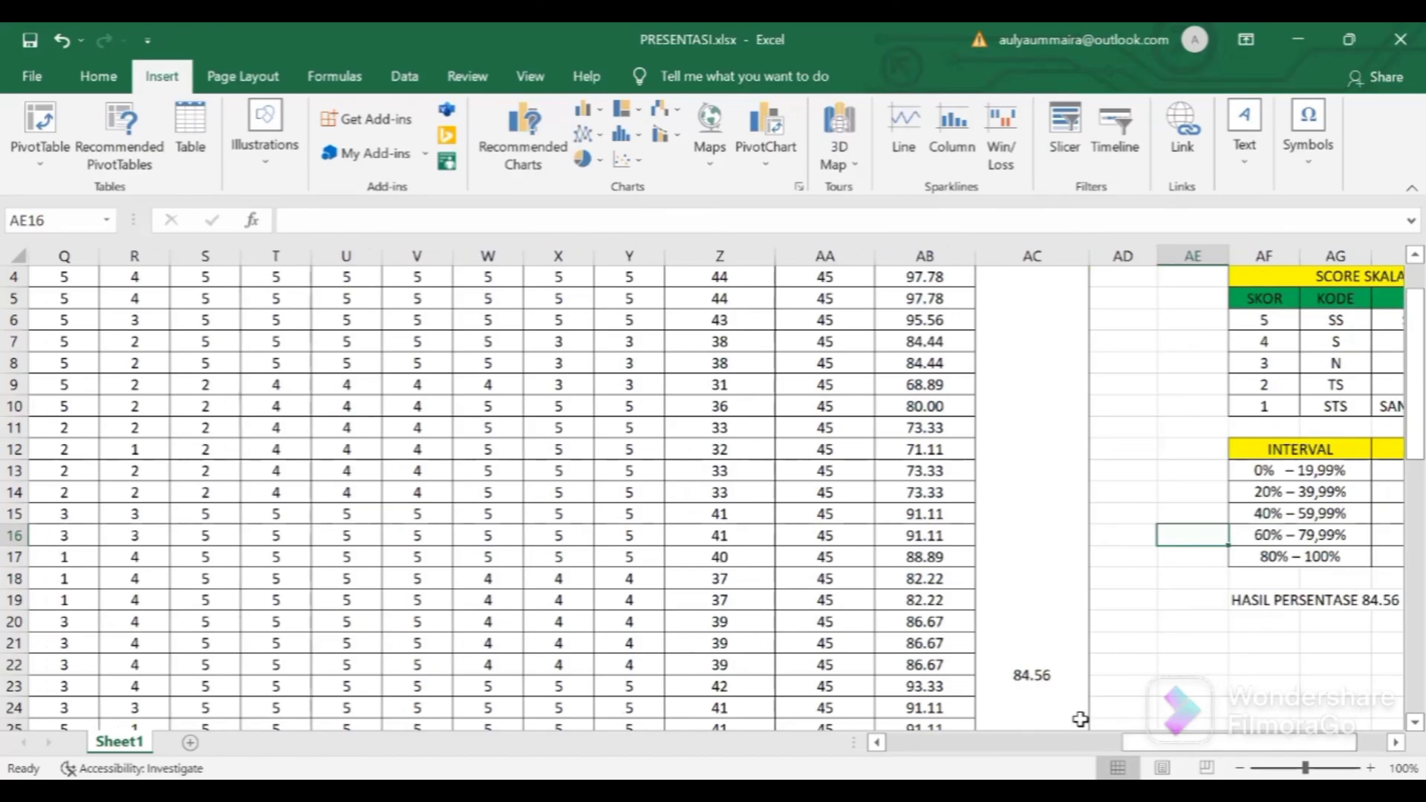